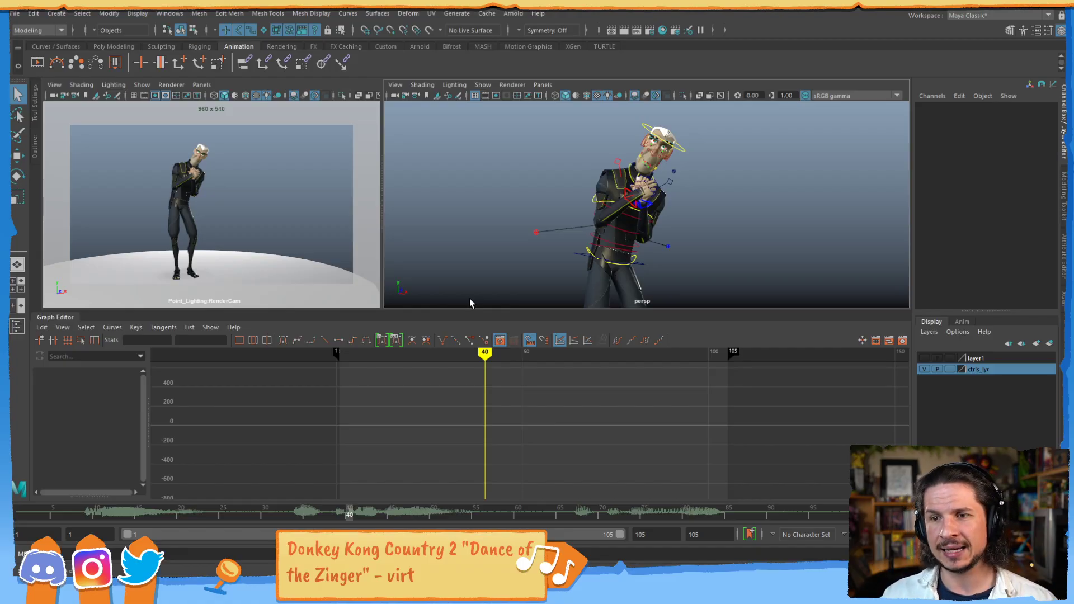
- Enlarge the viewports above the Graph Editor and frame the whole character in the perspective view
drag(498, 311, 499, 335)
scroll(588, 253, down, 3)
alt+middle_drag(588, 249, 587, 217)
alt+right_drag(588, 217, 567, 237)
alt+drag(567, 237, 573, 242)
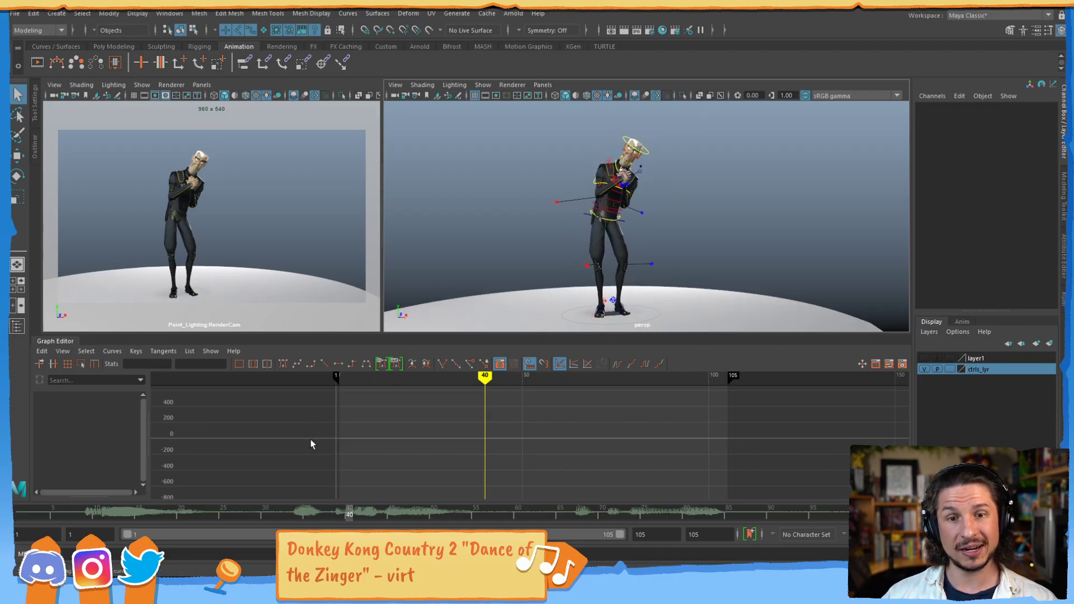
- Look up the Graph Editor in the list of animation editors
click(170, 13)
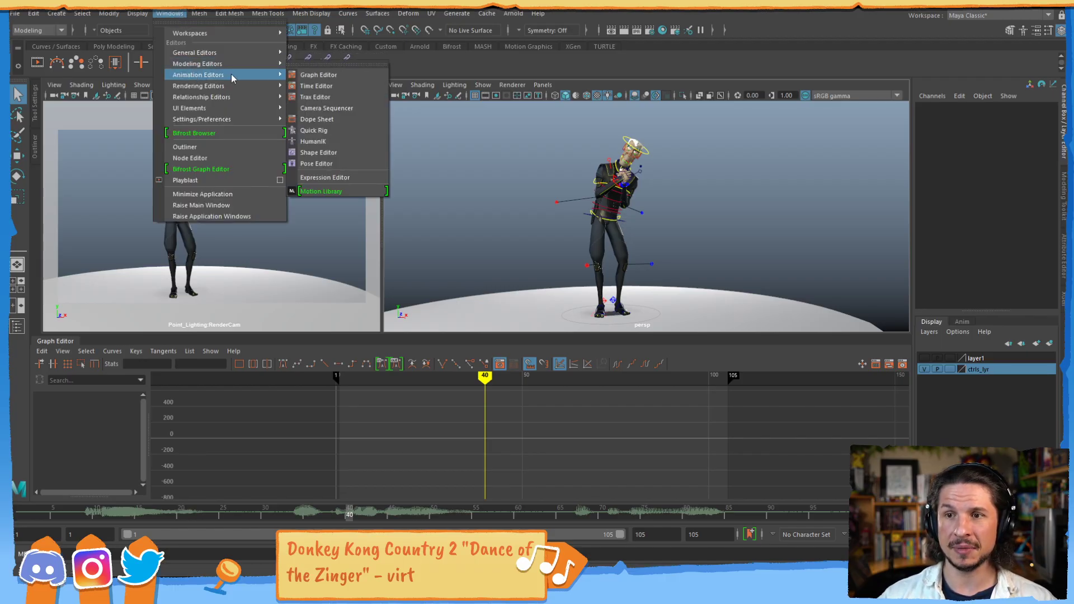
drag(71, 336, 71, 490)
click(67, 497)
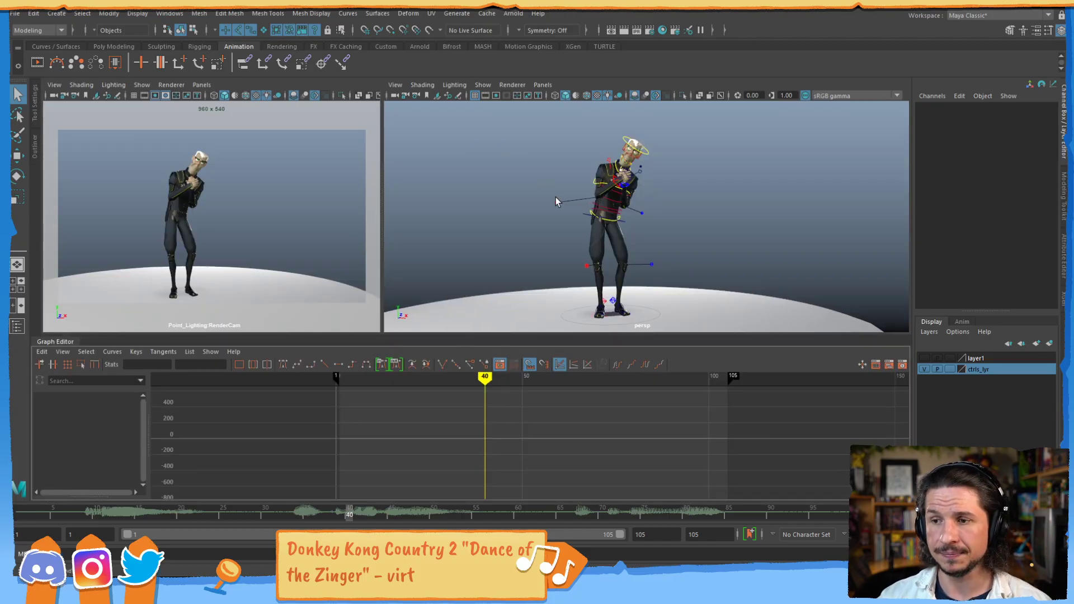
- Select all of the character's controls and examine their combined animation curves closely in the Graph Editor
drag(505, 134, 684, 333)
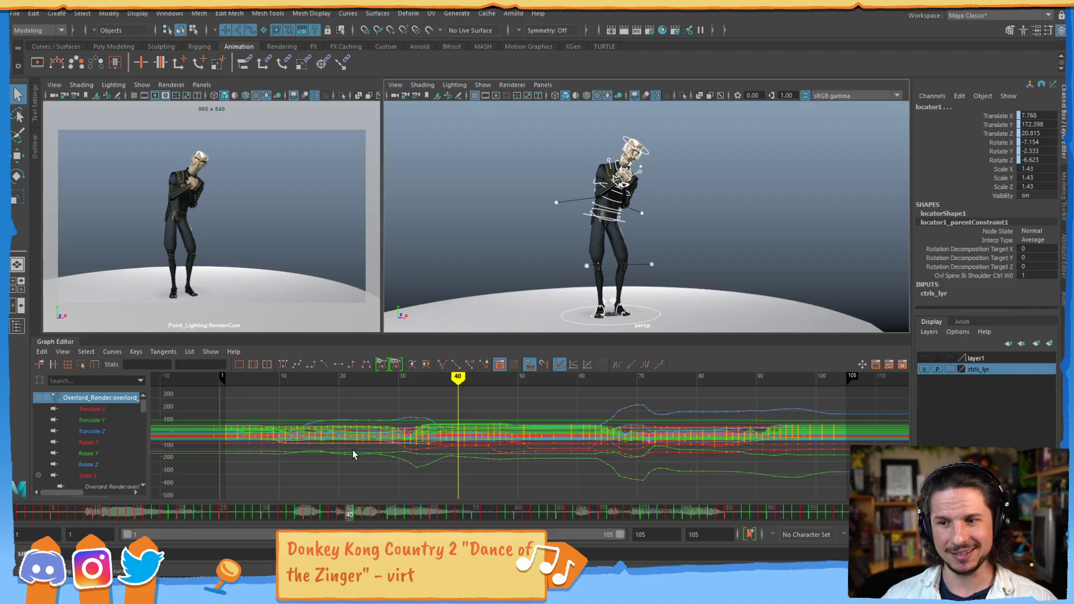
alt+shift+right_drag(354, 449, 367, 384)
alt+middle_drag(374, 389, 446, 474)
alt+shift+right_drag(446, 474, 411, 468)
alt+middle_drag(407, 469, 439, 419)
alt+shift+right_drag(436, 457, 482, 454)
alt+middle_drag(467, 448, 591, 377)
mouse_move(508, 454)
alt+shift+right_down()
mouse_move(507, 424)
mouse_move(529, 455)
mouse_move(520, 424)
mouse_move(550, 422)
mouse_move(527, 429)
mouse_move(542, 435)
alt+shift+right_up()
alt+middle_drag(508, 432, 589, 435)
alt+shift+right_drag(590, 434, 568, 445)
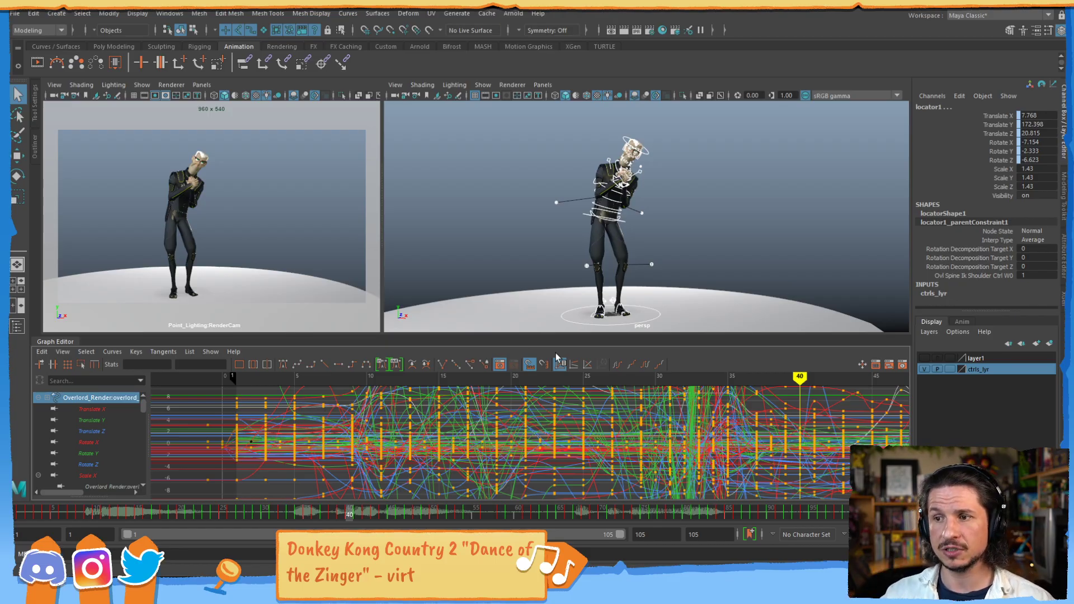
click(584, 216)
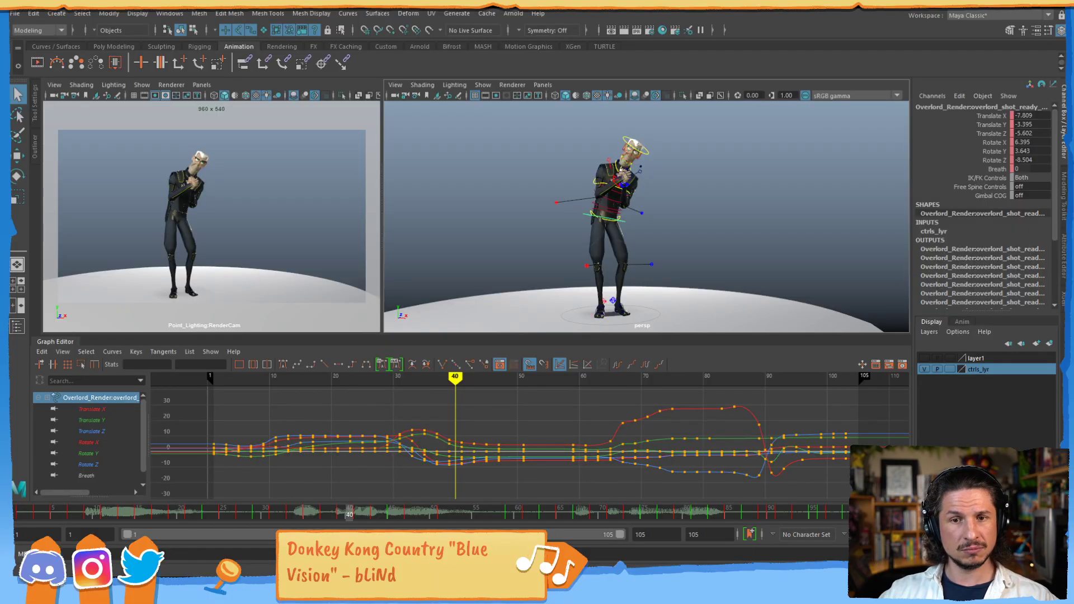
alt+middle_drag(414, 438, 492, 461)
mouse_move(492, 462)
alt+right_down()
mouse_move(494, 427)
mouse_move(521, 425)
alt+right_up()
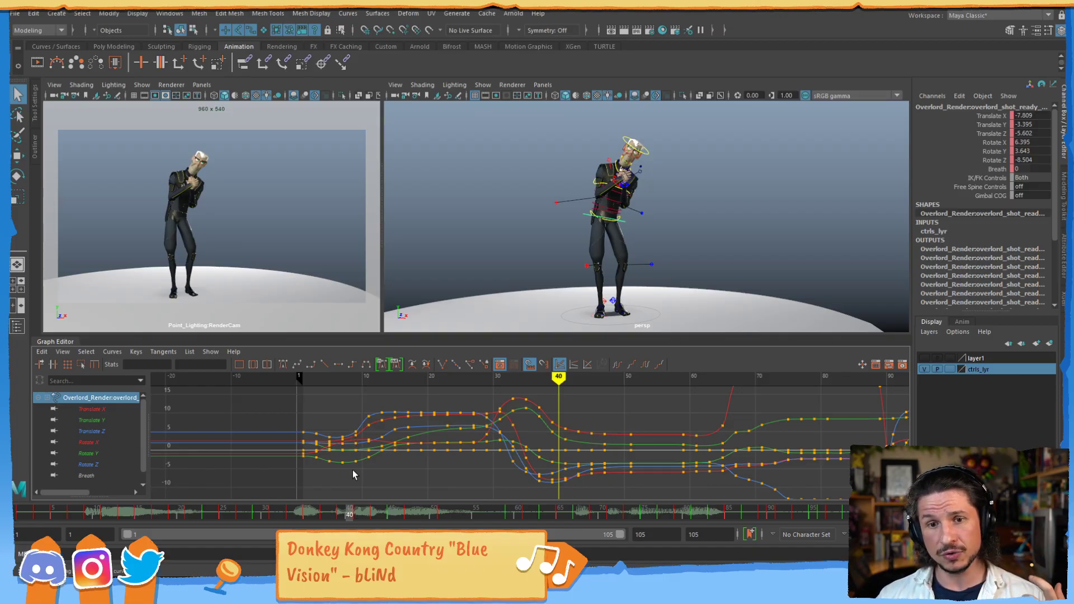
drag(149, 407, 153, 408)
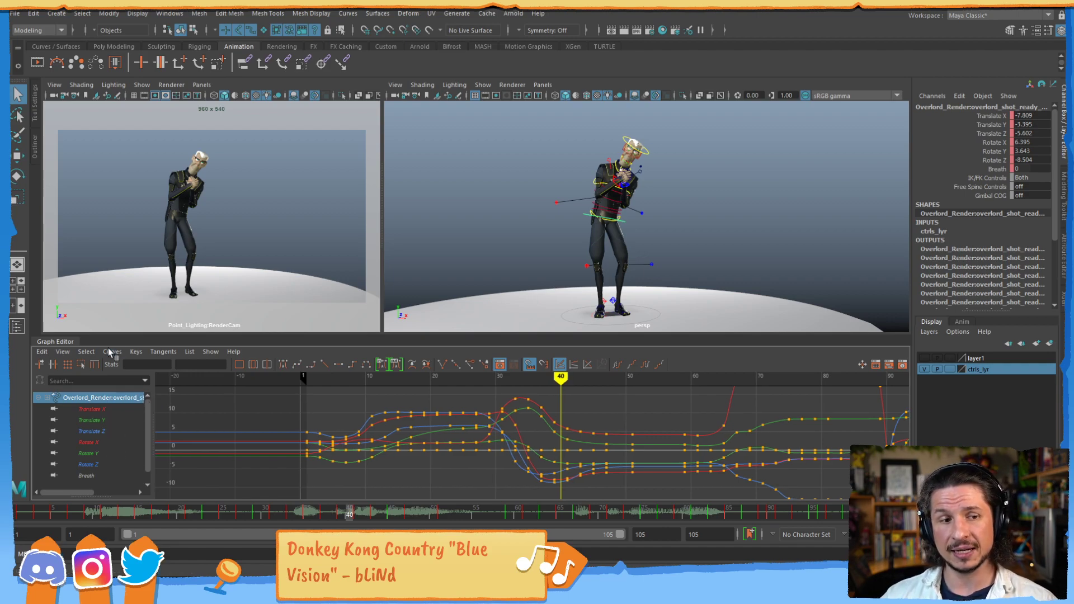
- Isolate the waist control's Translate X, Translate Y and Translate Z curves one after another
click(105, 409)
click(112, 419)
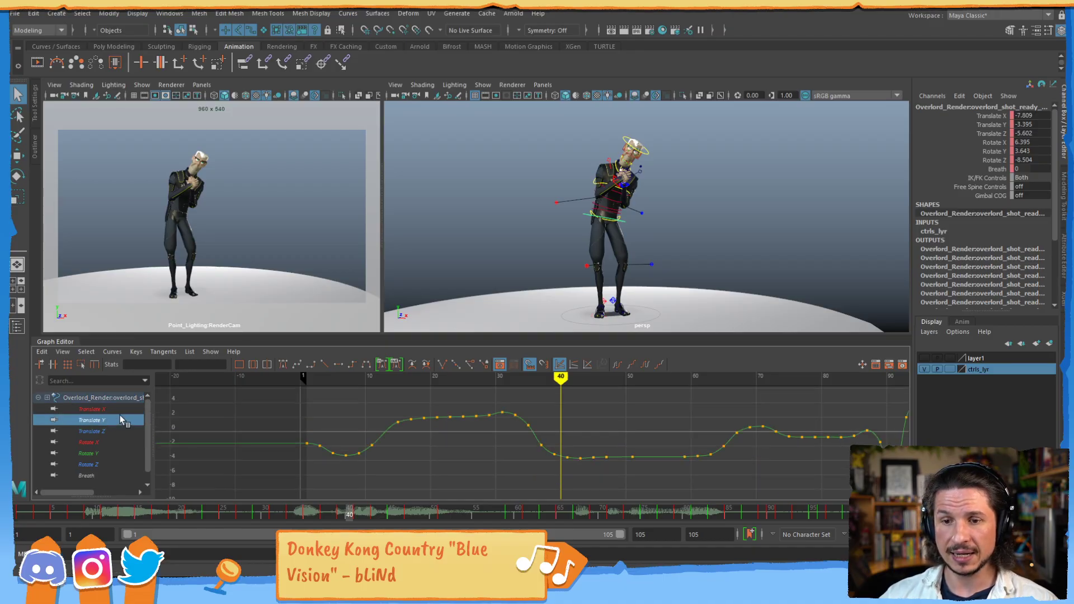
click(115, 430)
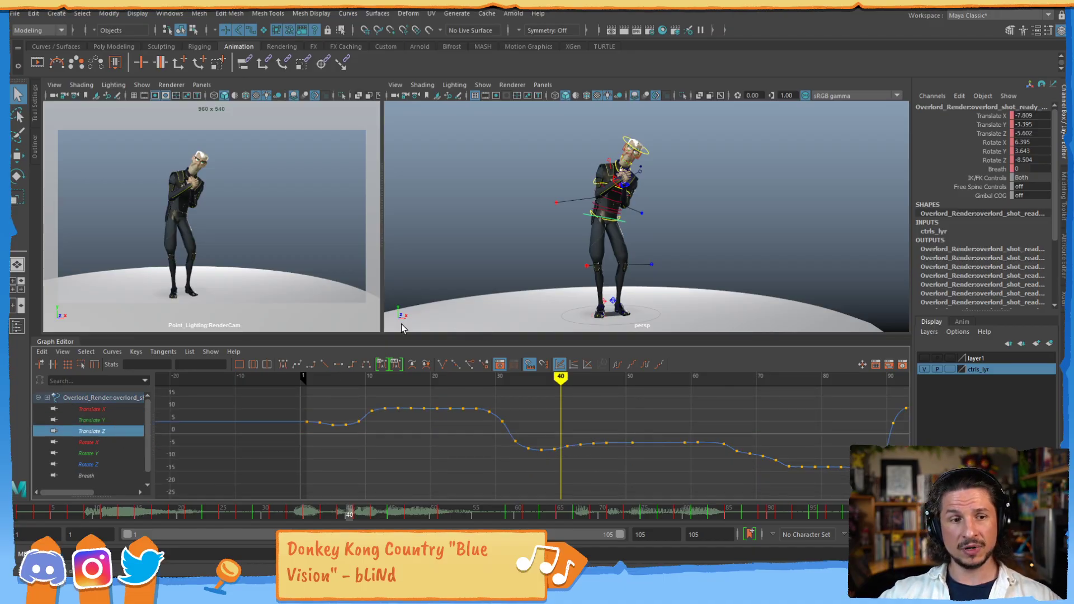
- Examine the waist control's Translate Z curve up close around its high plateau and the drop before frame 40
alt+shift+right_drag(528, 451, 561, 417)
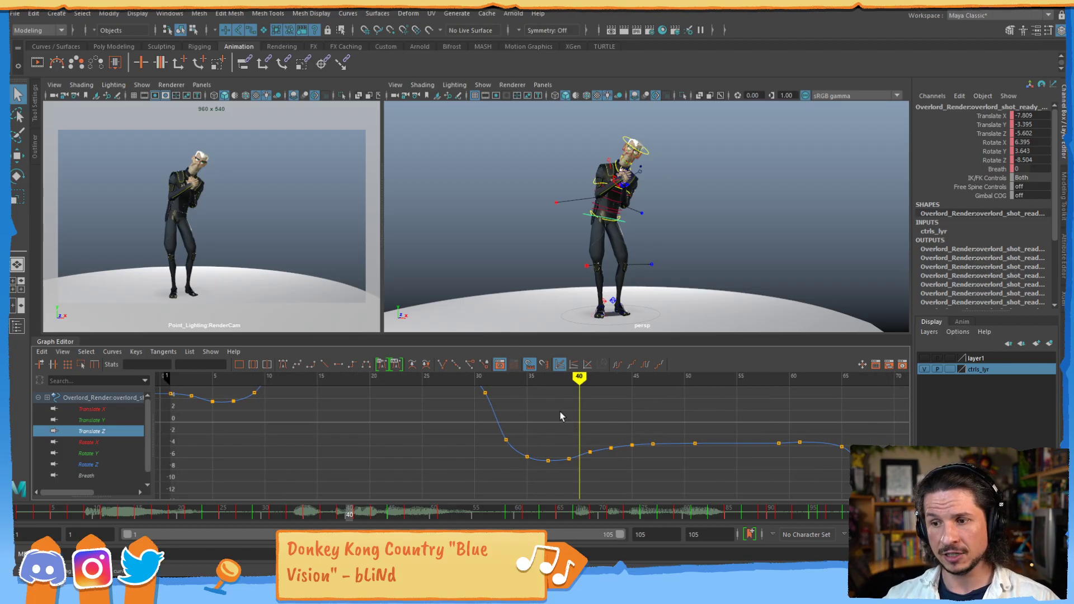
alt+middle_drag(438, 382, 479, 438)
alt+shift+right_drag(479, 438, 467, 415)
alt+middle_drag(463, 403, 479, 419)
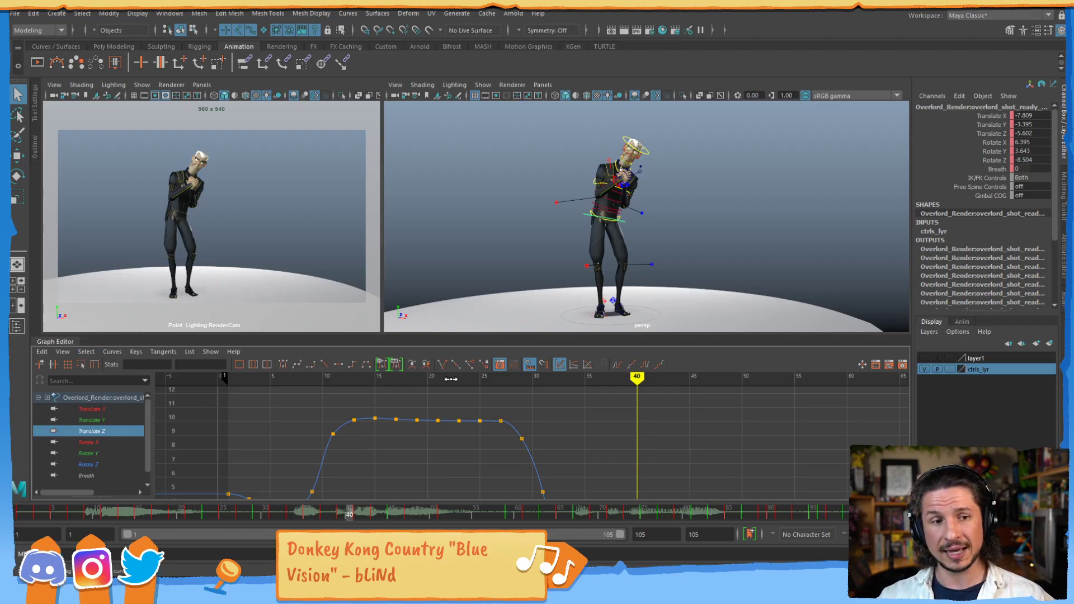
scroll(574, 439, down, 6)
alt+middle_drag(604, 449, 599, 414)
alt+shift+right_drag(599, 414, 596, 425)
scroll(593, 430, up, 4)
scroll(590, 435, up, 3)
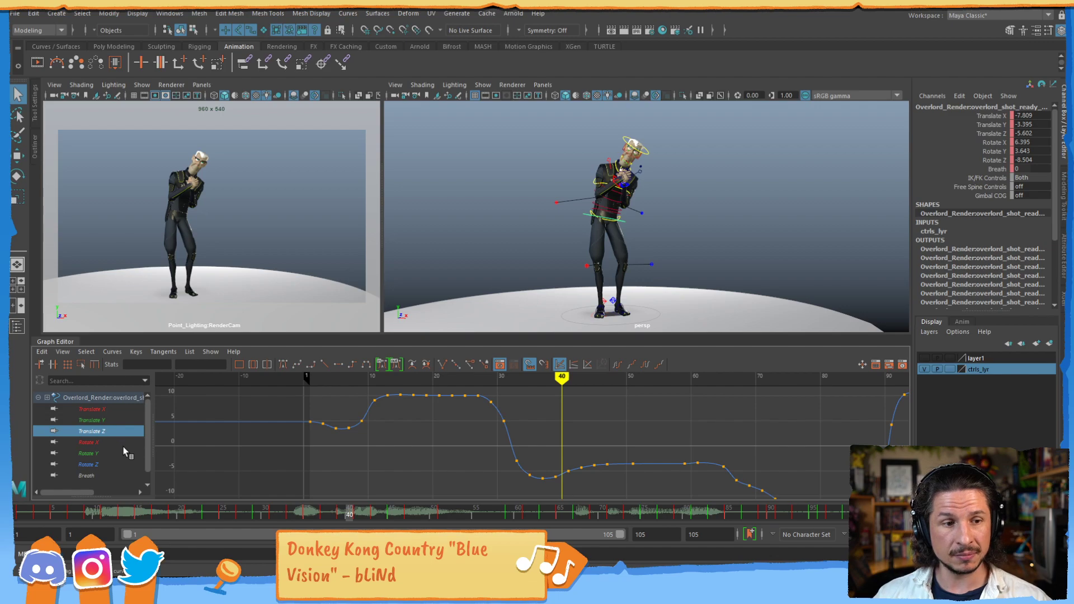
- Compare the waist control's translate and Rotate X curves one at a time, ending with Translate X isolated
click(103, 423)
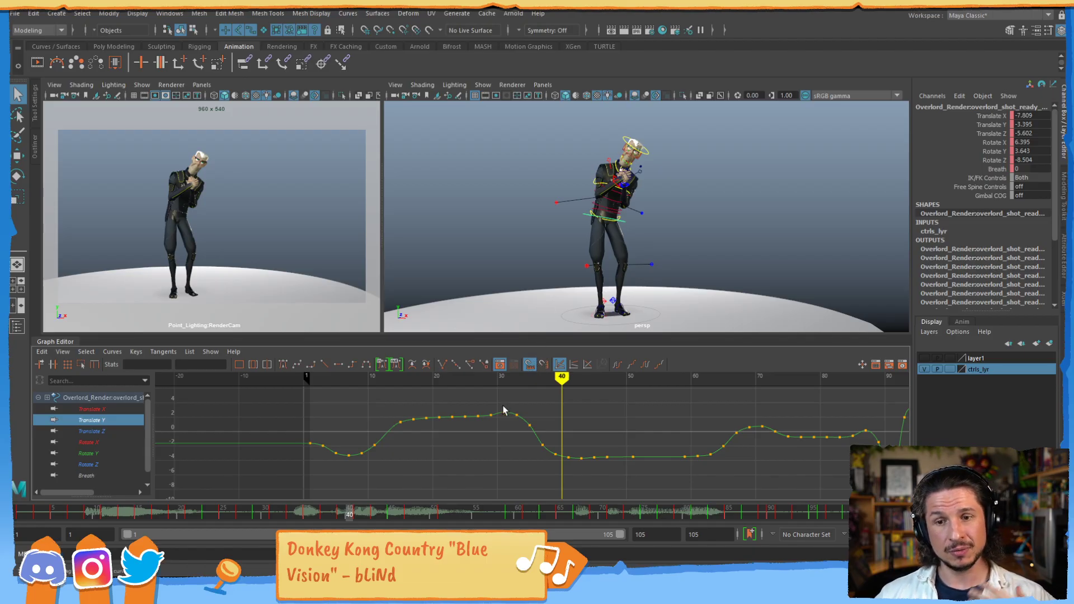
click(114, 409)
click(110, 432)
click(103, 420)
click(105, 442)
click(109, 409)
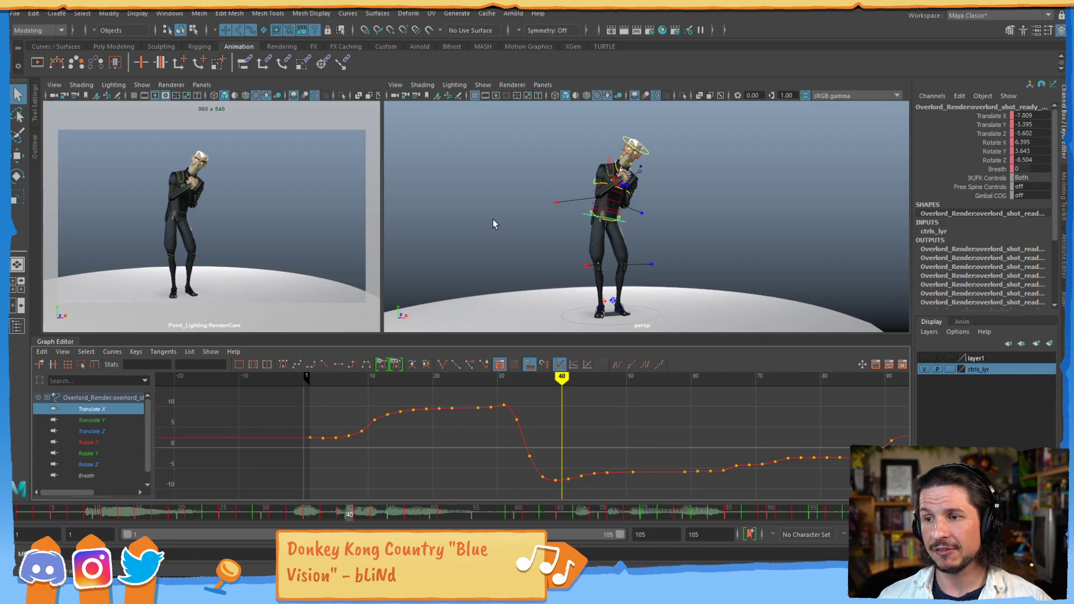
- Select the character's spine controls together, seen from the side in the perspective view
alt+right_drag(494, 224, 554, 224)
alt+drag(553, 224, 635, 210)
alt+middle_drag(635, 210, 657, 251)
alt+right_drag(657, 250, 664, 223)
click(619, 248)
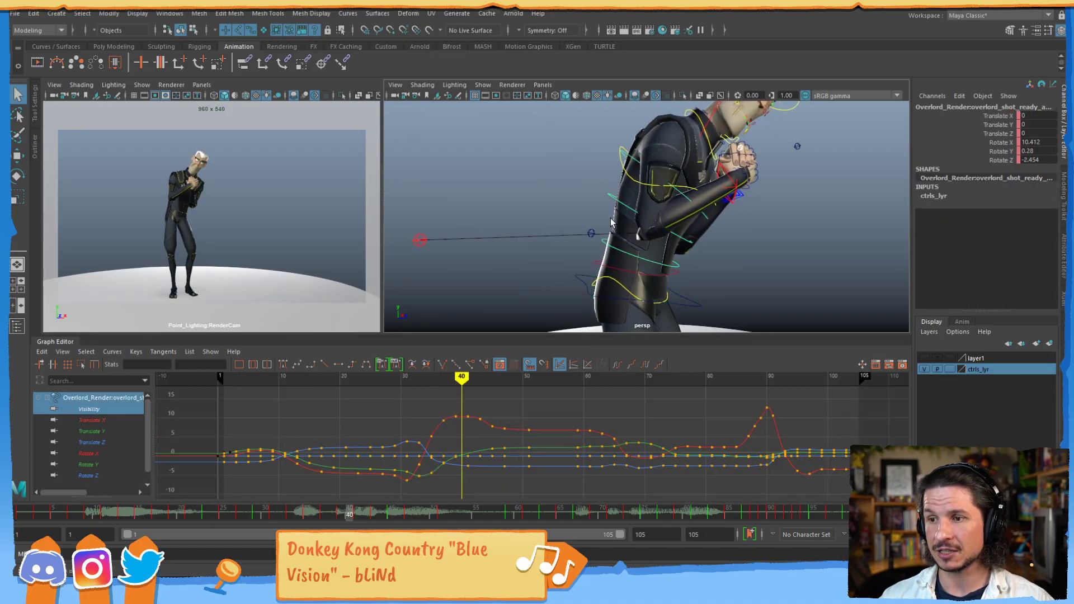
shift+click(611, 200)
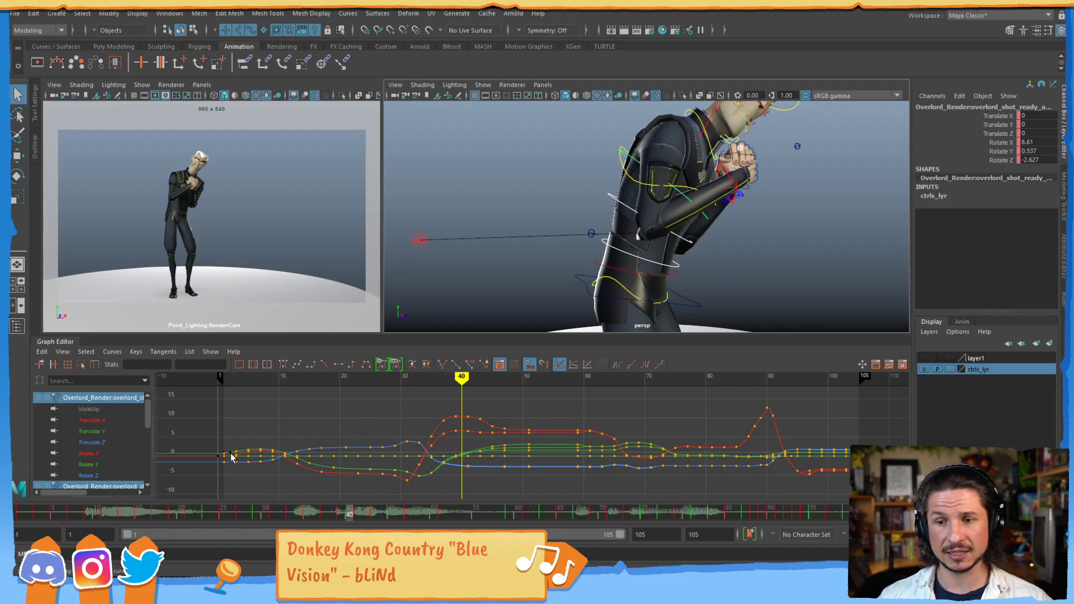
click(113, 453)
drag(144, 418, 149, 464)
ctrl+click(125, 443)
ctrl+click(89, 453)
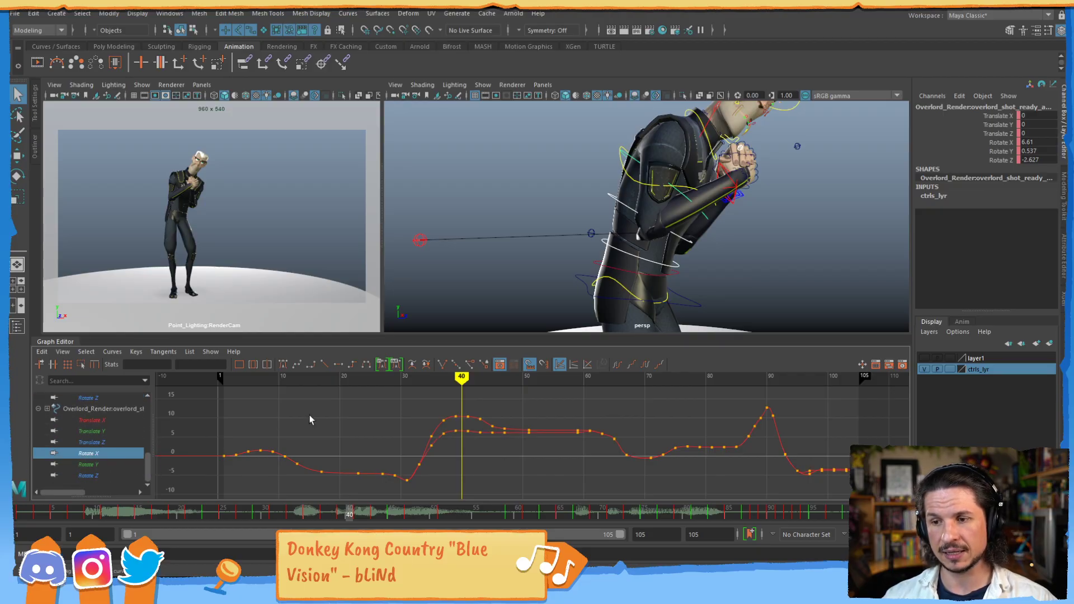
alt+shift+right_drag(439, 464, 480, 429)
alt+middle_drag(507, 415, 538, 430)
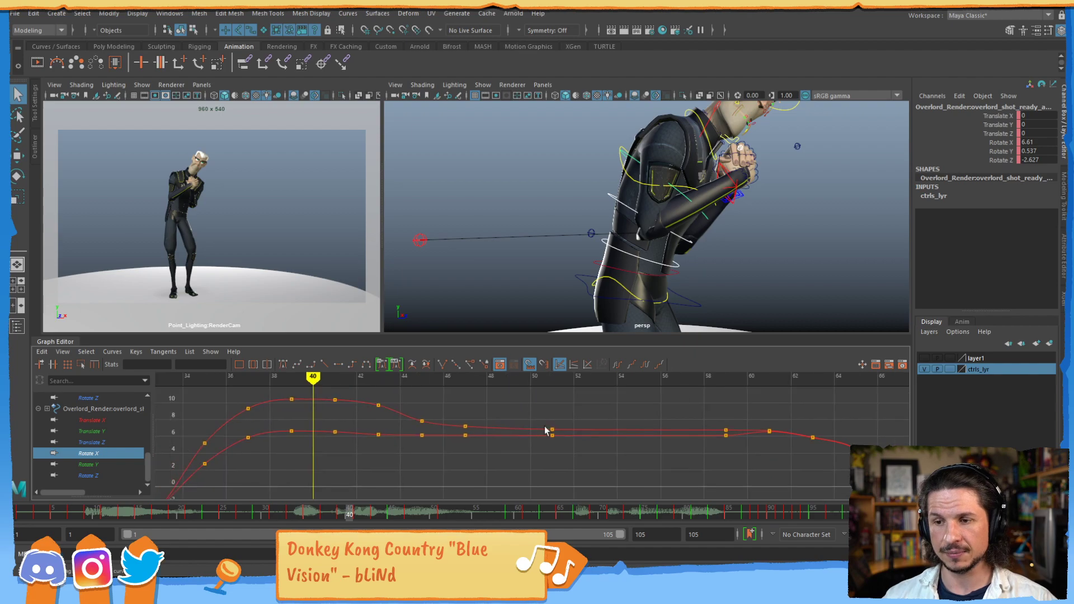
alt+right_drag(539, 430, 506, 421)
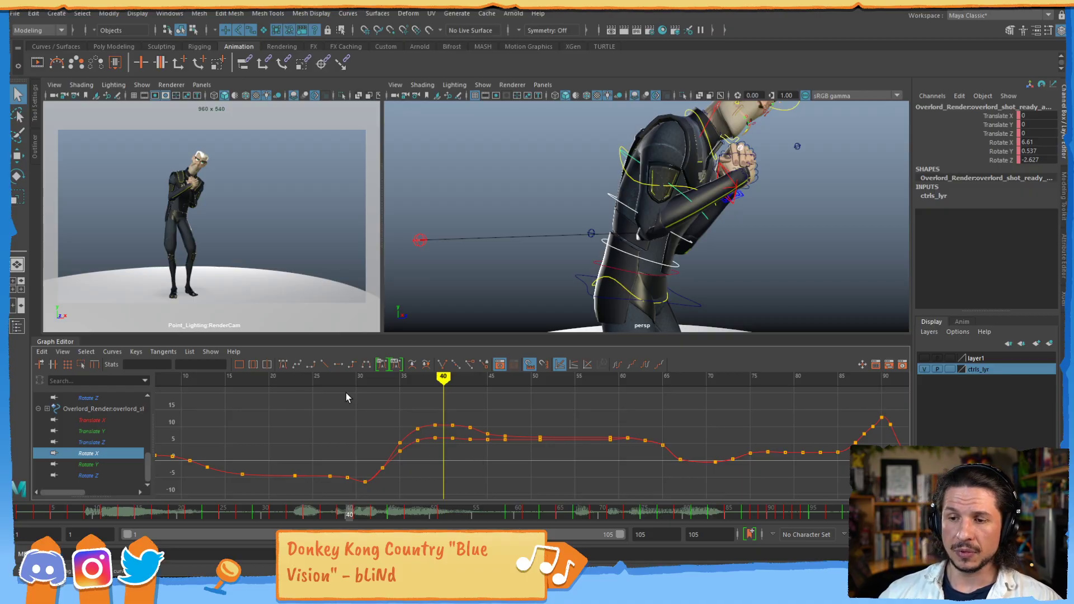
- Reselect the spine controls and check the Sync Selection in Graph Editor option of the Channel Box
click(511, 227)
click(616, 243)
shift+click(612, 197)
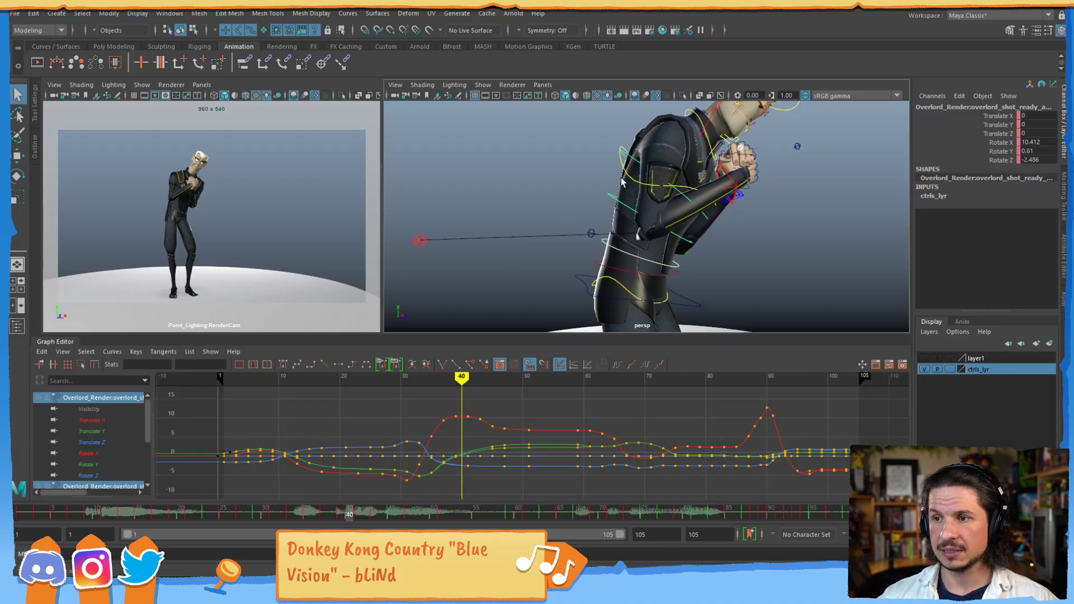
shift+click(634, 159)
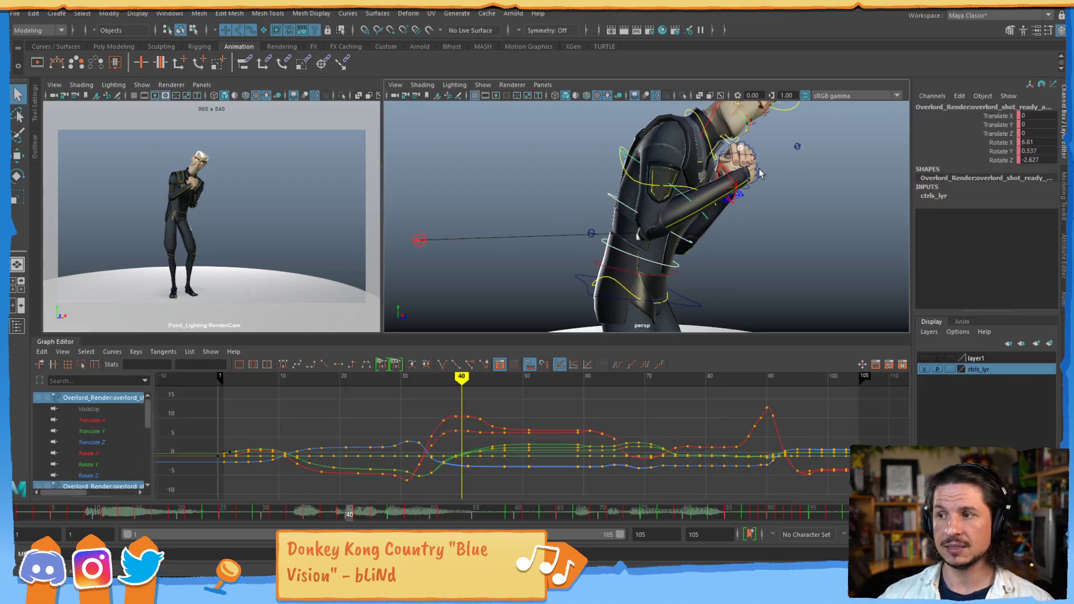
click(942, 98)
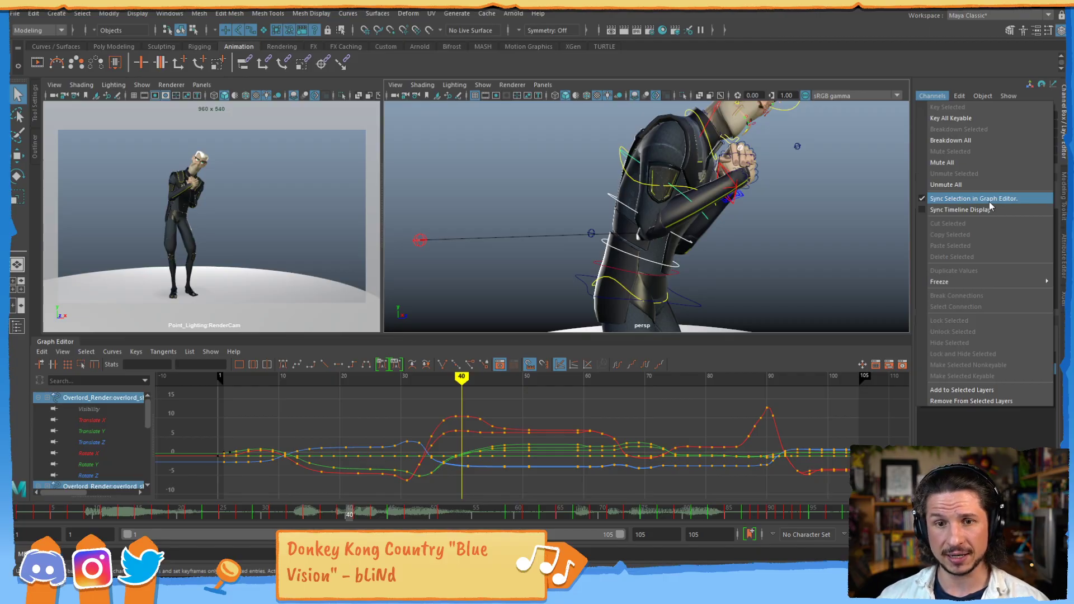
click(926, 71)
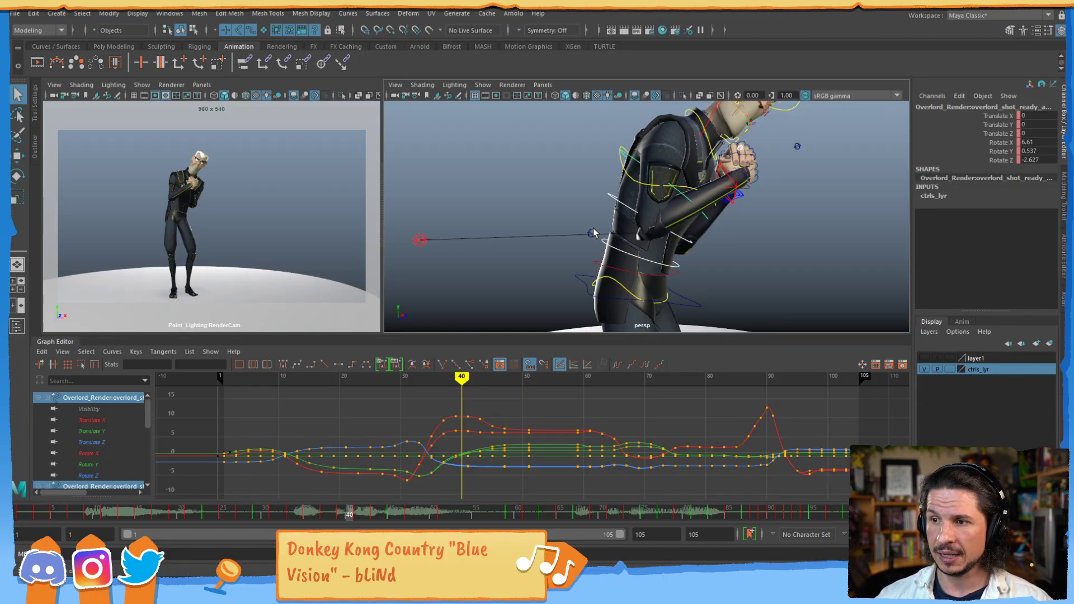
- Reselect the spine controls and isolate their Rotate X, Rotate Y and Rotate Z curves in turn through the Channel Box
click(608, 242)
shift+click(611, 197)
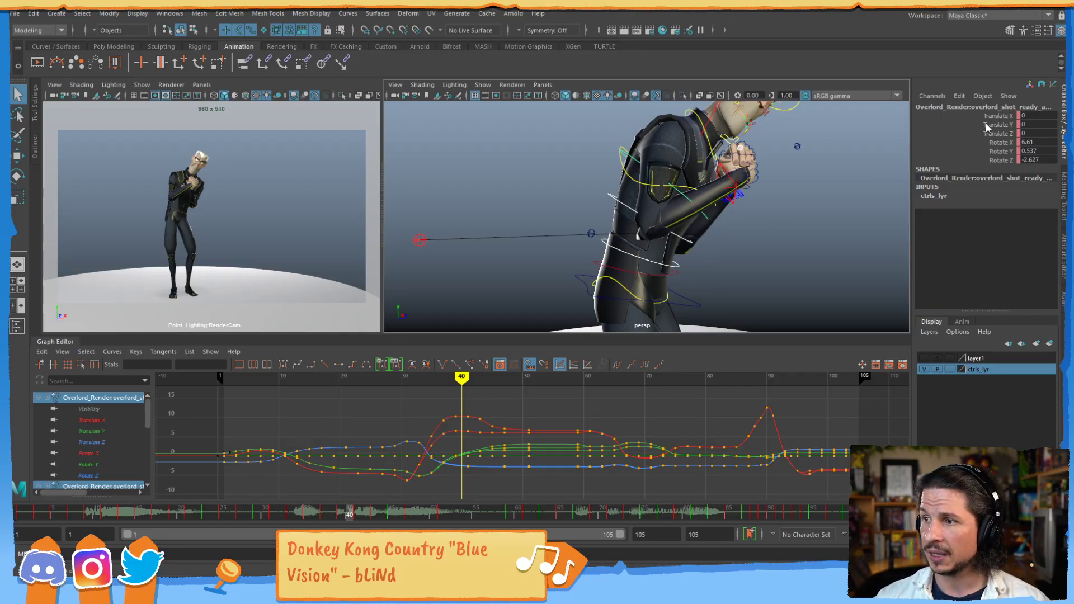
click(1006, 143)
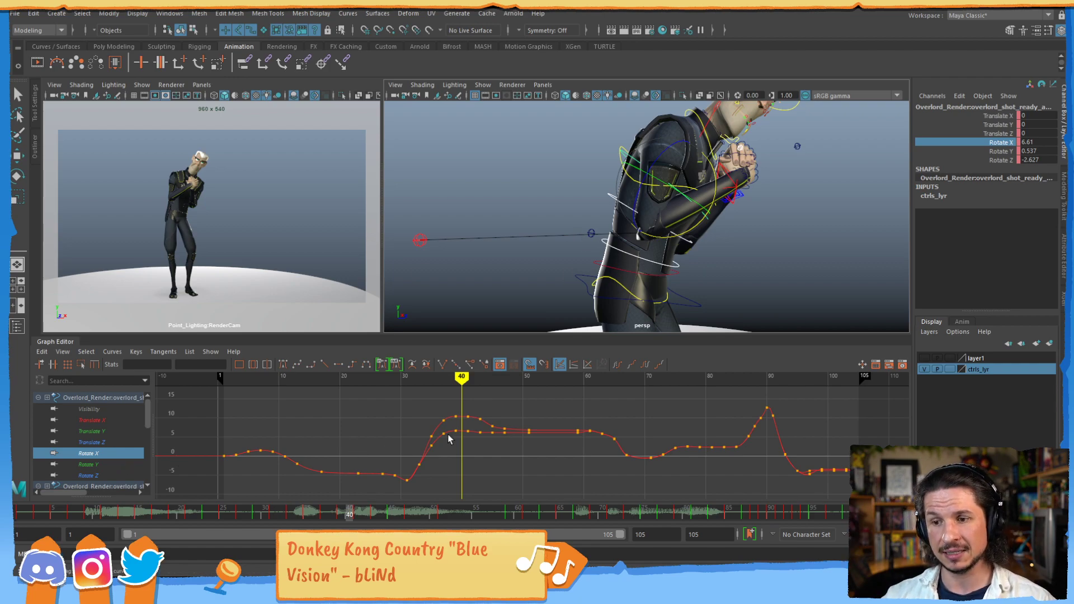
alt+shift+right_drag(482, 460, 486, 439)
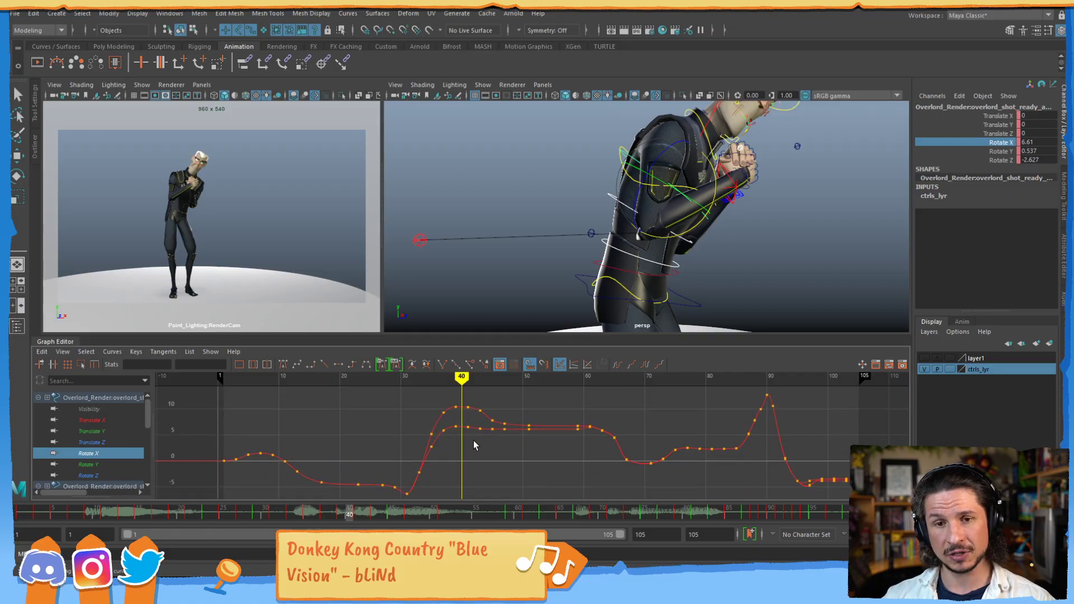
click(1001, 151)
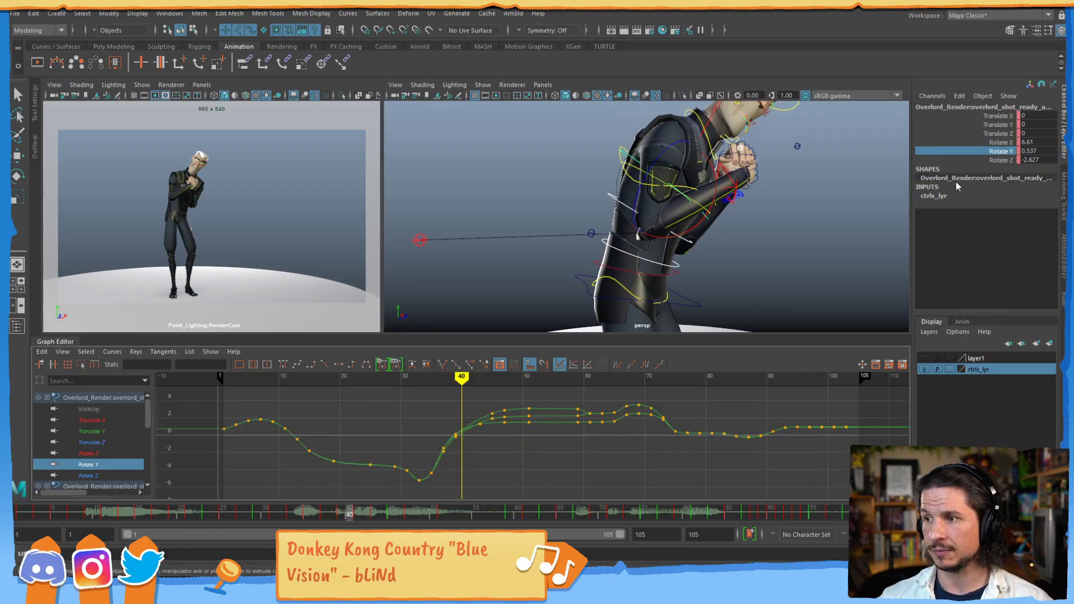
click(1001, 160)
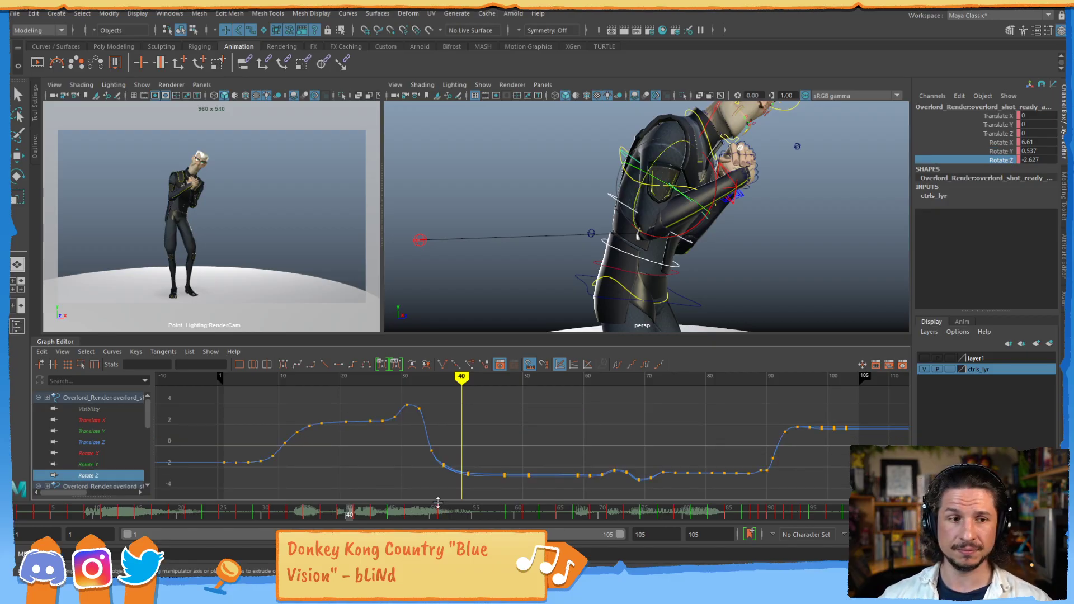
- Select the elbow and knee direction controls together and isolate their Translate Y curves through the Channel Box
alt+right_drag(761, 178, 708, 178)
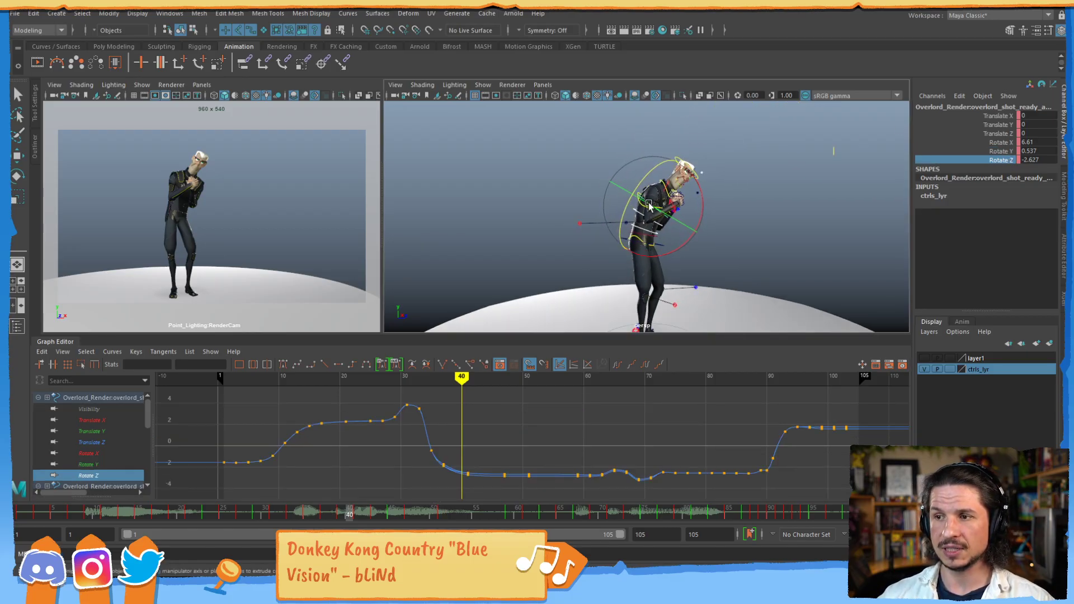
alt+drag(708, 178, 591, 230)
alt+middle_drag(561, 263, 571, 235)
alt+right_drag(570, 235, 675, 237)
key(q)
click(669, 263)
alt+drag(629, 283, 625, 257)
shift+drag(522, 155, 559, 196)
alt+drag(559, 195, 610, 217)
alt+drag(589, 280, 683, 293)
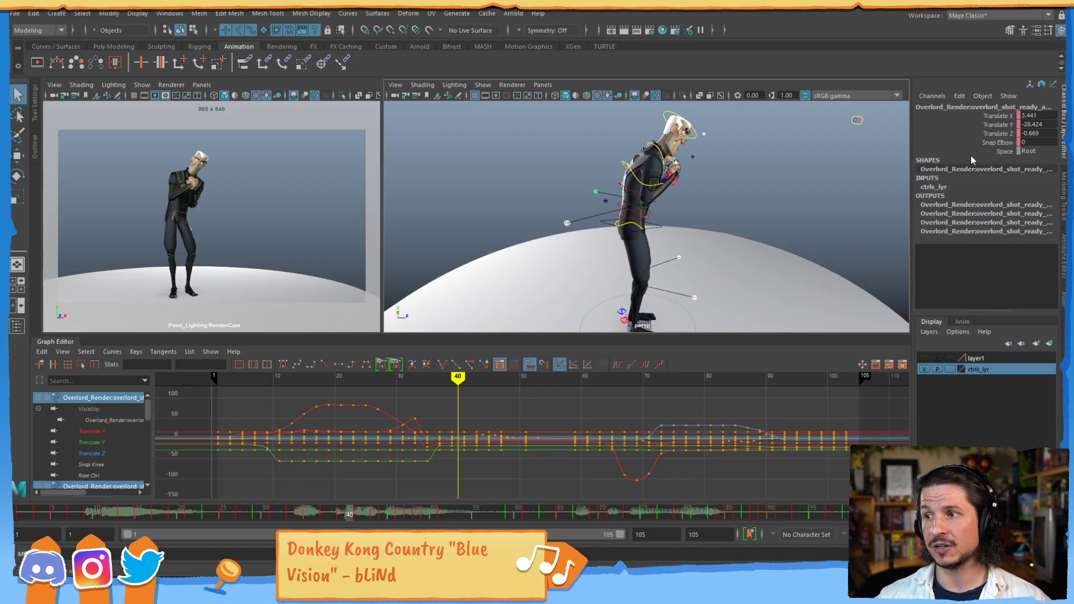
click(997, 125)
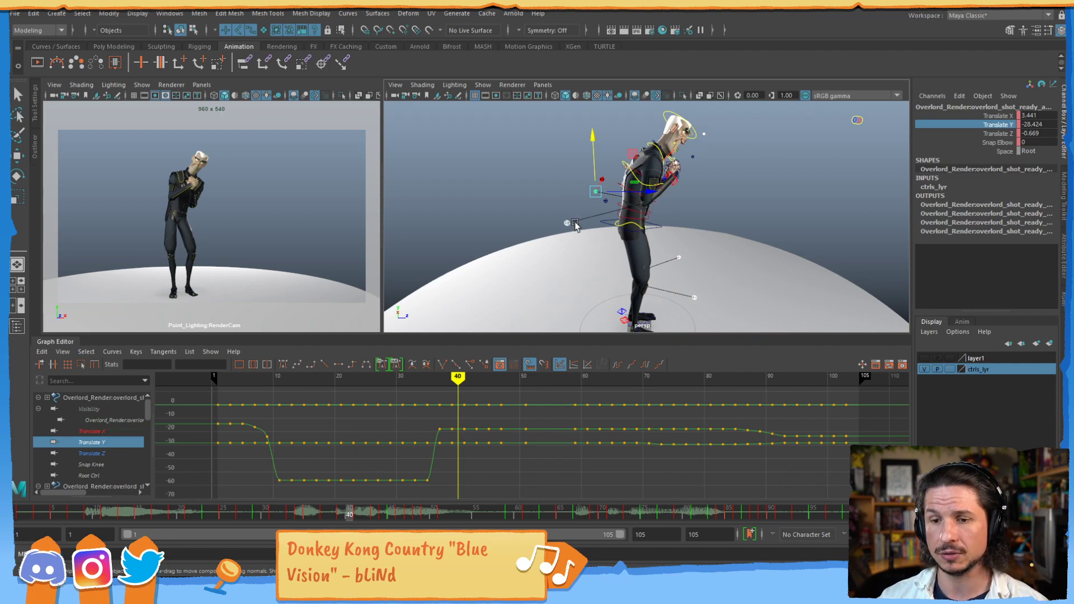
drag(147, 412, 146, 459)
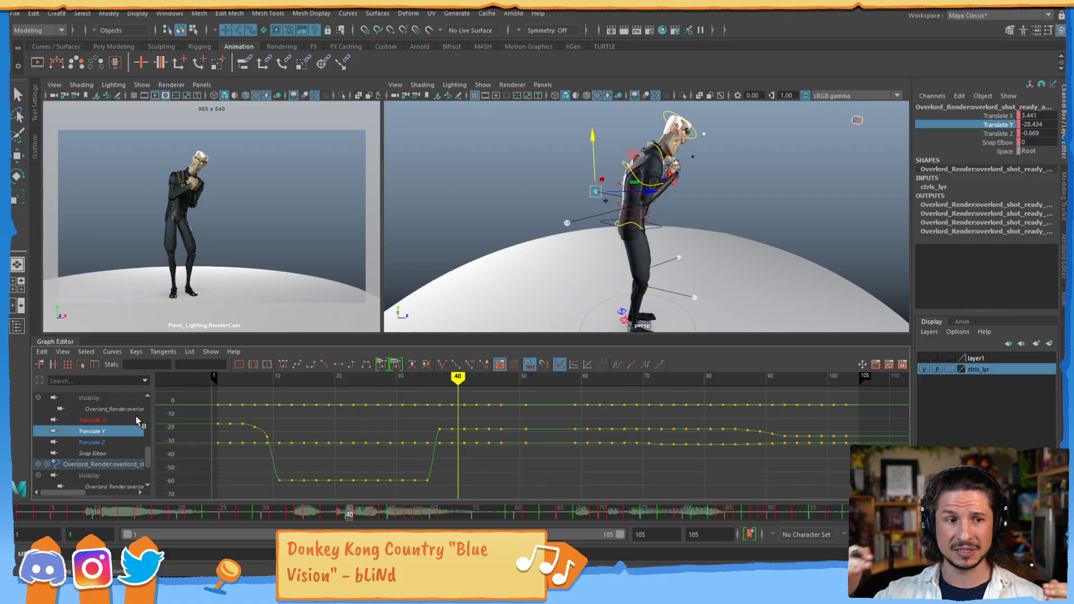
- Examine the selected elbow and knee controls from several angles around the character in the perspective view
alt+drag(631, 234, 562, 228)
alt+right_drag(562, 228, 677, 226)
alt+drag(678, 226, 628, 230)
alt+right_drag(628, 230, 635, 225)
alt+drag(635, 225, 703, 220)
alt+right_drag(703, 220, 610, 235)
mouse_move(610, 235)
alt+mouse_down()
mouse_move(612, 245)
mouse_move(610, 229)
alt+mouse_up()
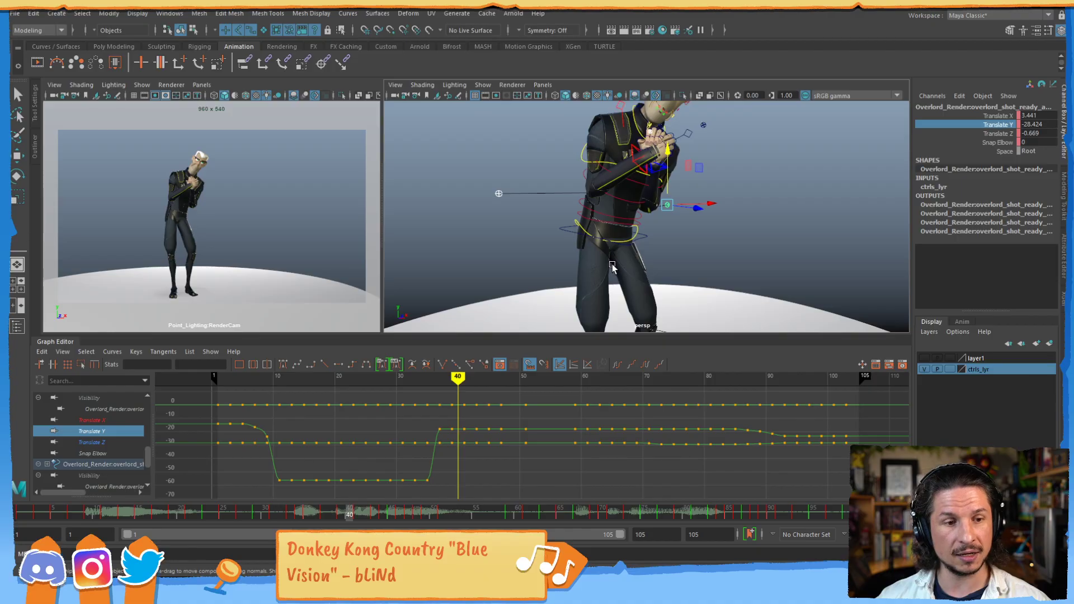
alt+right_drag(748, 234, 595, 216)
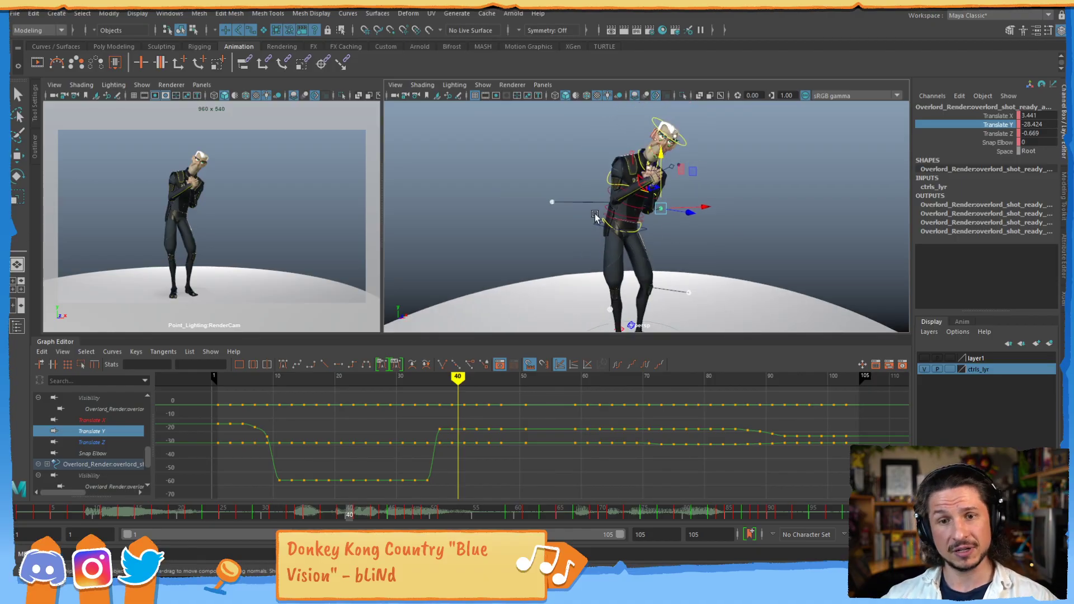
- Select the blue foot control in the perspective view to list its channels and curves
alt+middle_drag(593, 252, 606, 131)
alt+right_drag(607, 131, 697, 219)
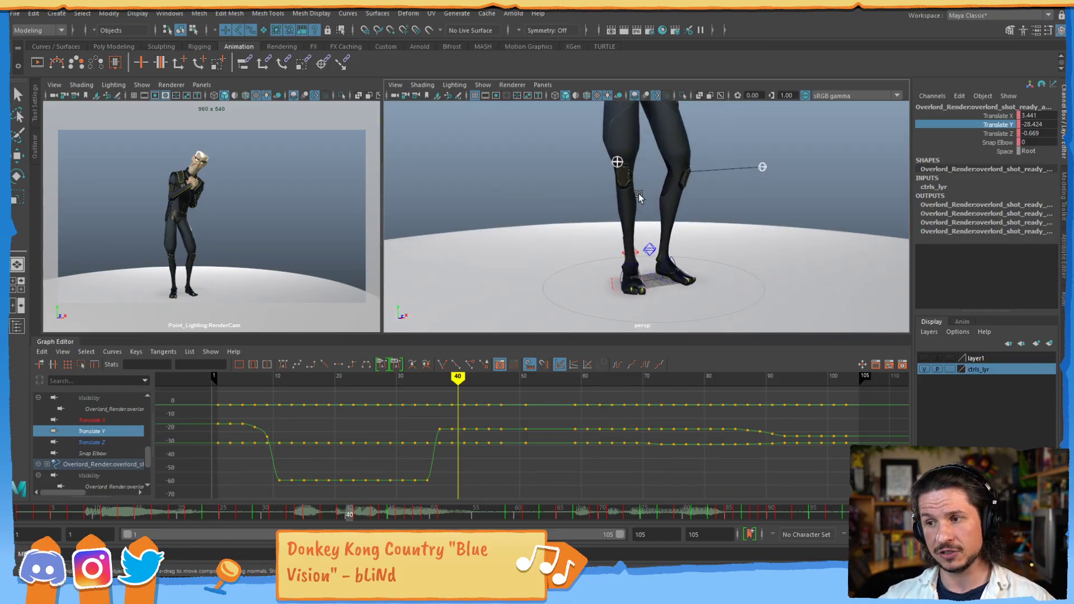
click(664, 261)
alt+middle_drag(682, 197, 646, 288)
alt+right_drag(646, 288, 688, 194)
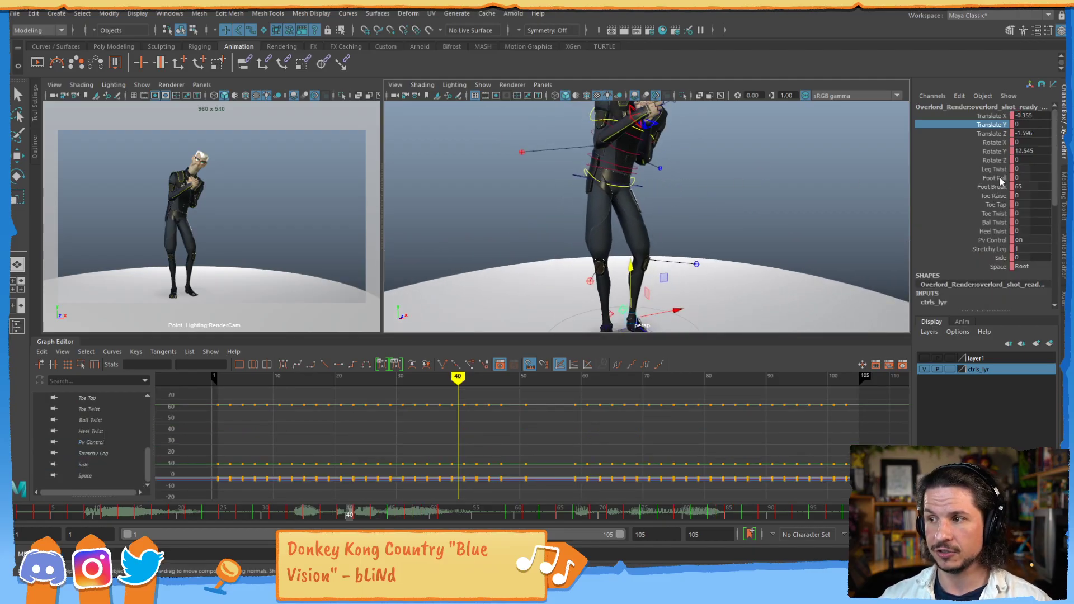
- Add the head control to the selection and isolate its Hair Ctrl Vis, Facial Fine Ctrl Vis and Follow Align channels in turn through the Channel Box
alt+middle_drag(659, 164, 636, 272)
drag(672, 172, 665, 183)
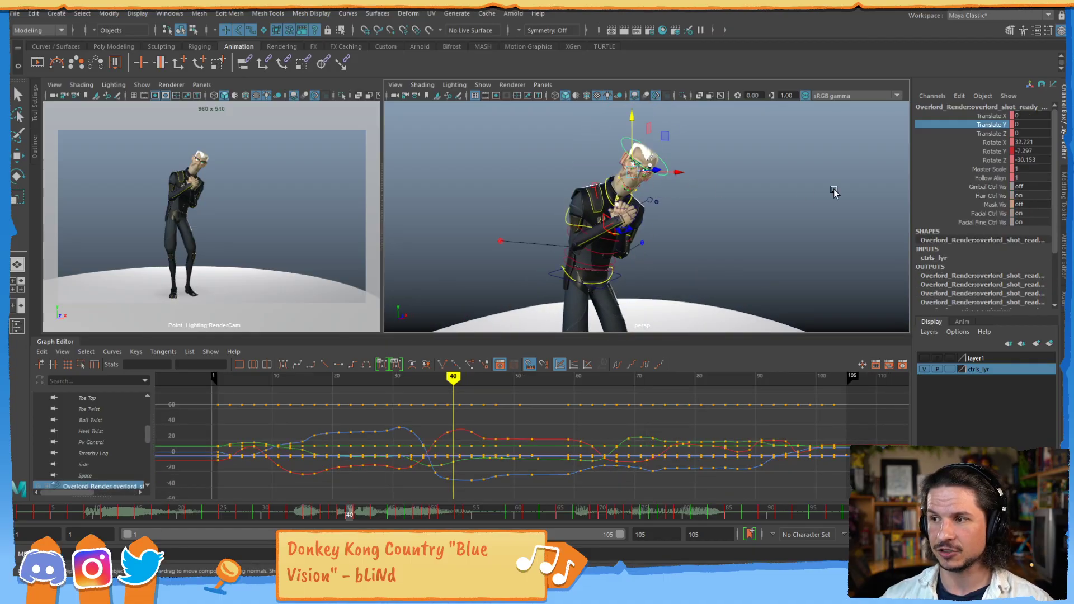
click(991, 196)
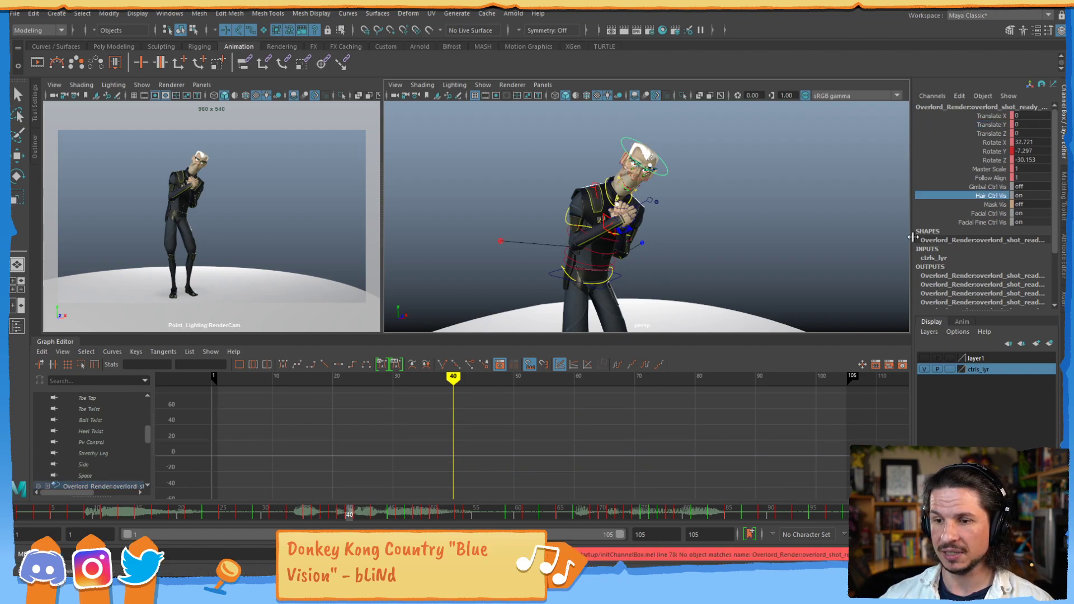
click(994, 223)
click(994, 178)
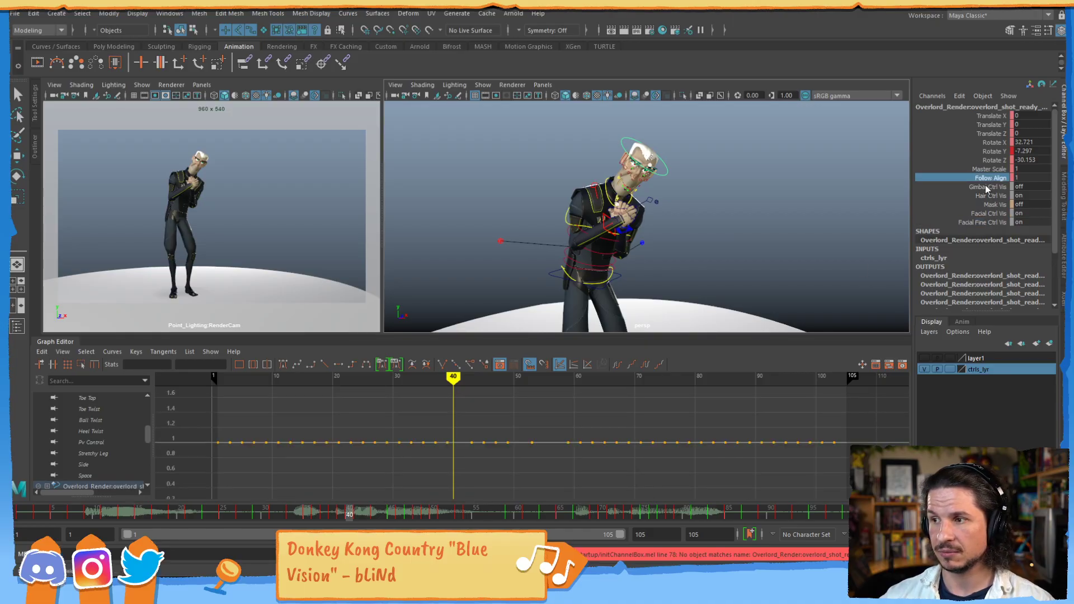
- Select the blue foot control again, isolate its Foot Roll curve through the Channel Box and frame it in the Graph Editor
drag(683, 159, 664, 180)
alt+middle_drag(648, 249, 689, 106)
alt+right_drag(643, 246, 659, 284)
click(622, 290)
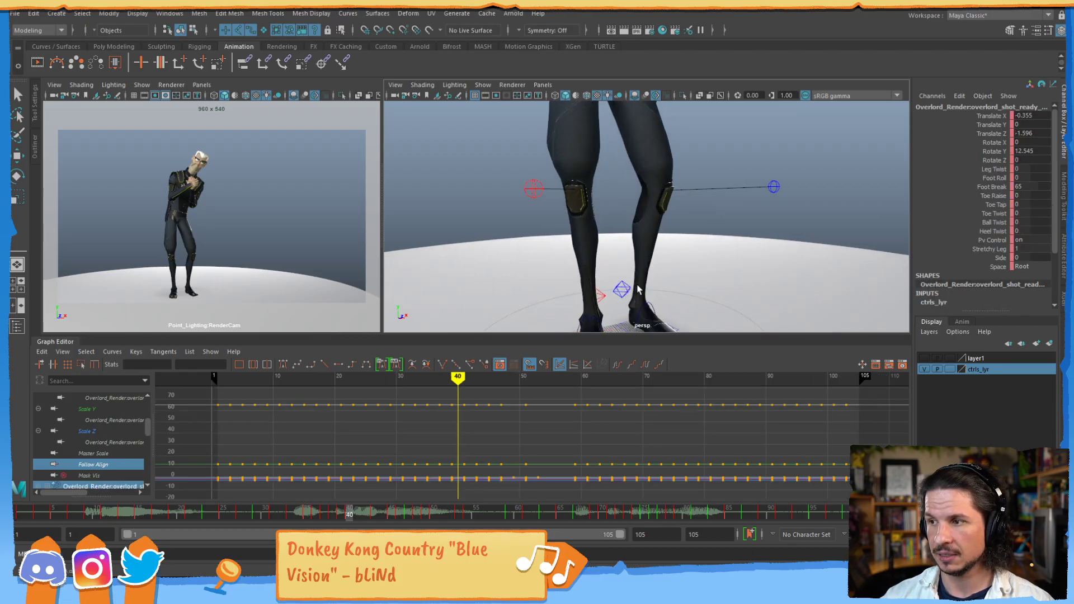
click(997, 179)
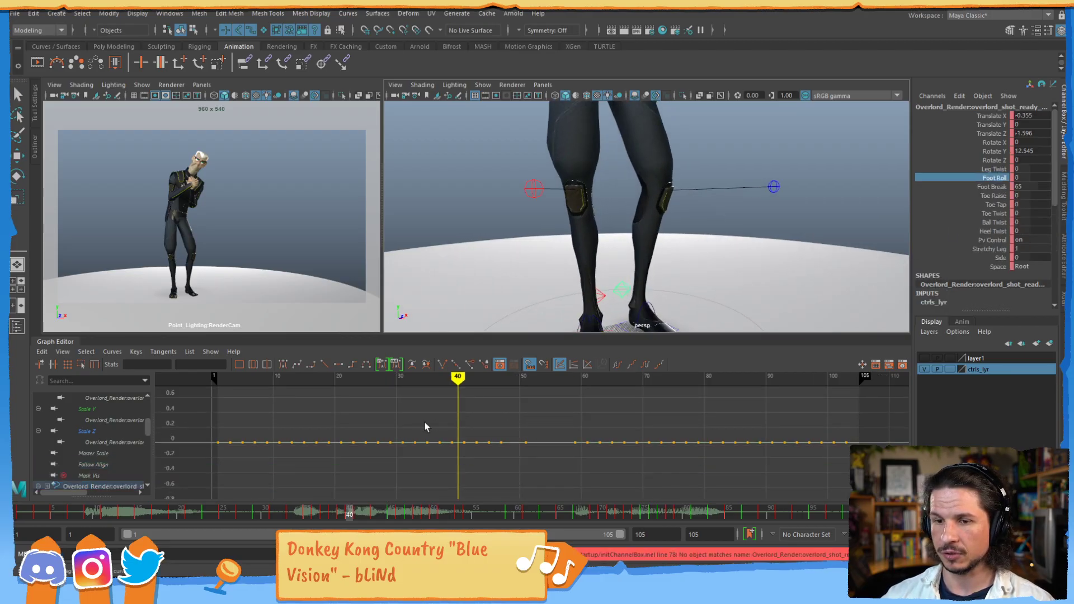
key(f)
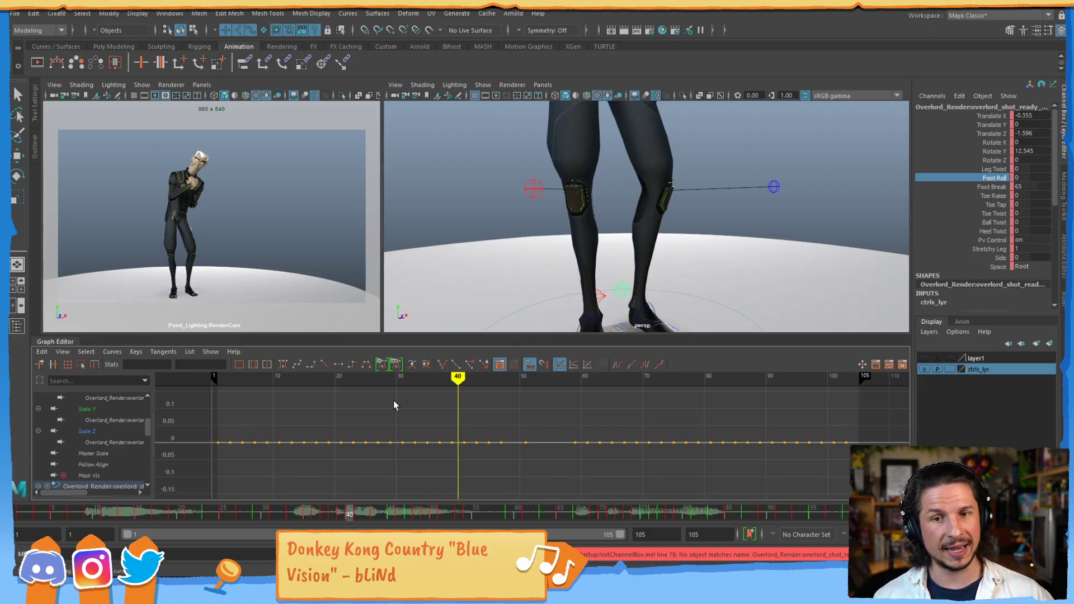
- Clear the selection and select the blue knee direction control to show its curves
click(732, 200)
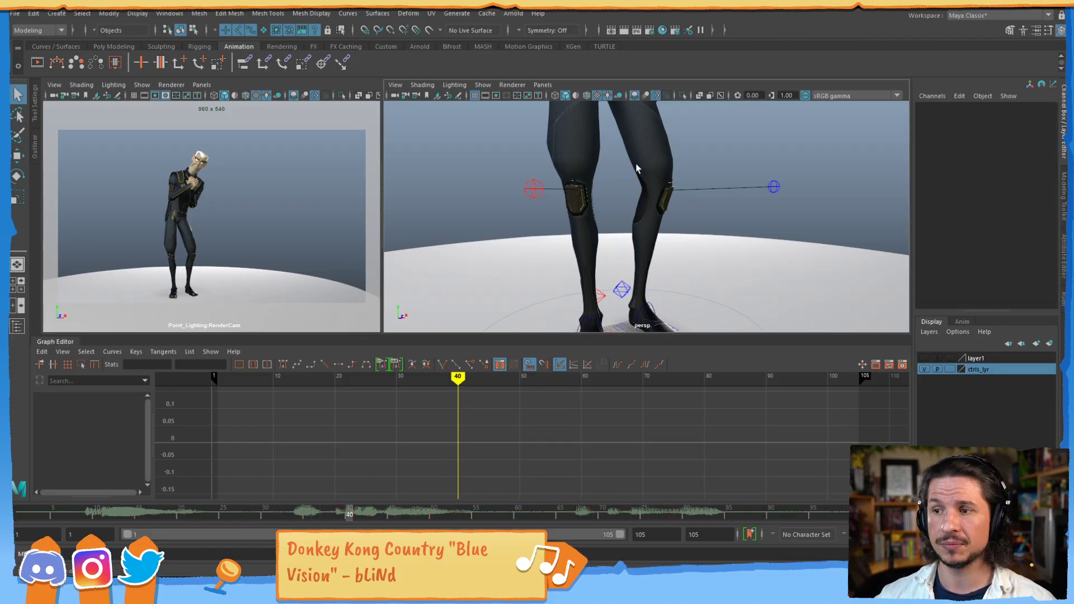
click(776, 188)
alt+right_drag(804, 163, 695, 204)
alt+middle_drag(695, 205, 696, 240)
alt+drag(696, 240, 681, 239)
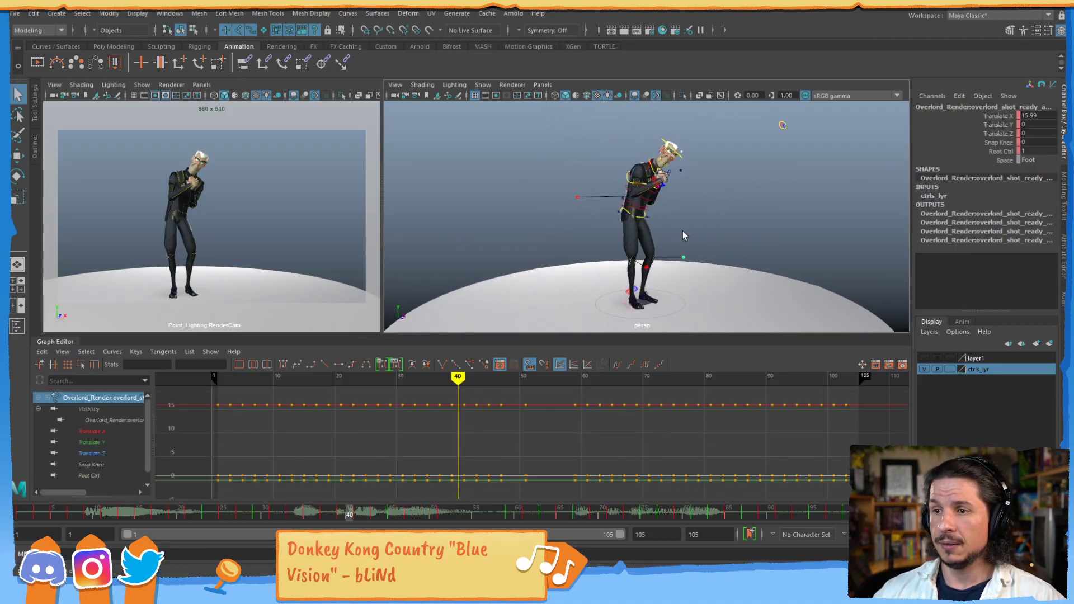
- Select the hip control and isolate its Translate X curve through the Graph Editor's own channel list
click(634, 211)
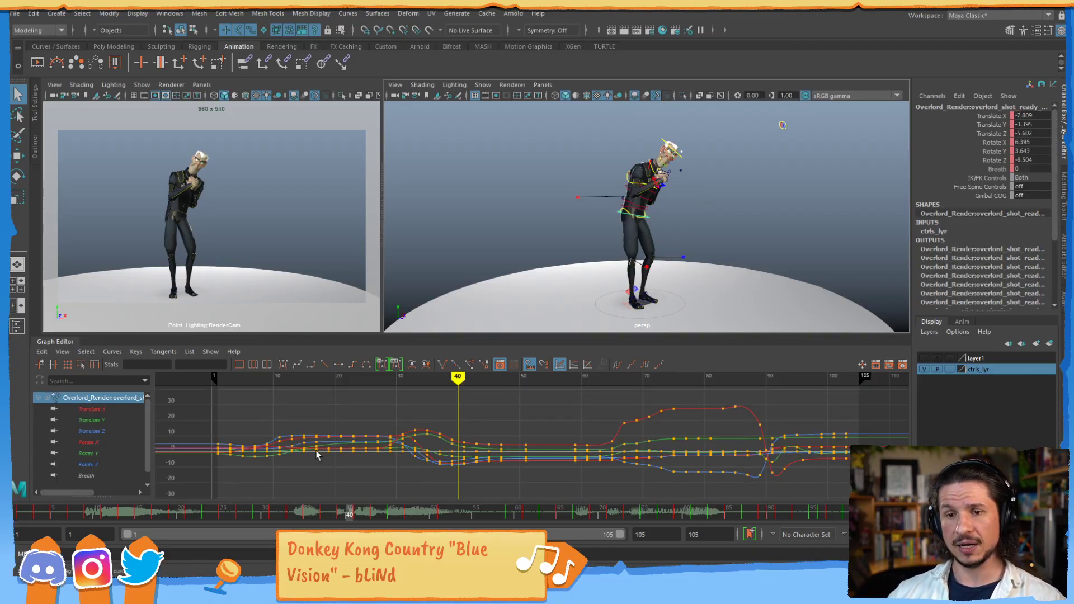
click(128, 409)
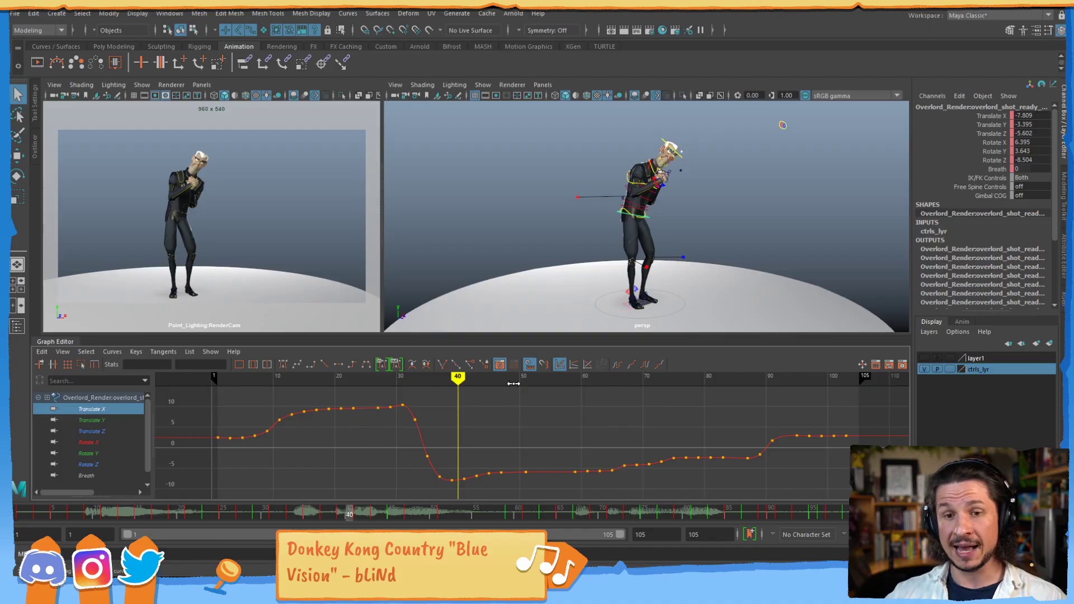
mouse_move(446, 417)
alt+middle_down()
mouse_move(537, 403)
mouse_move(486, 430)
mouse_move(466, 419)
alt+middle_up()
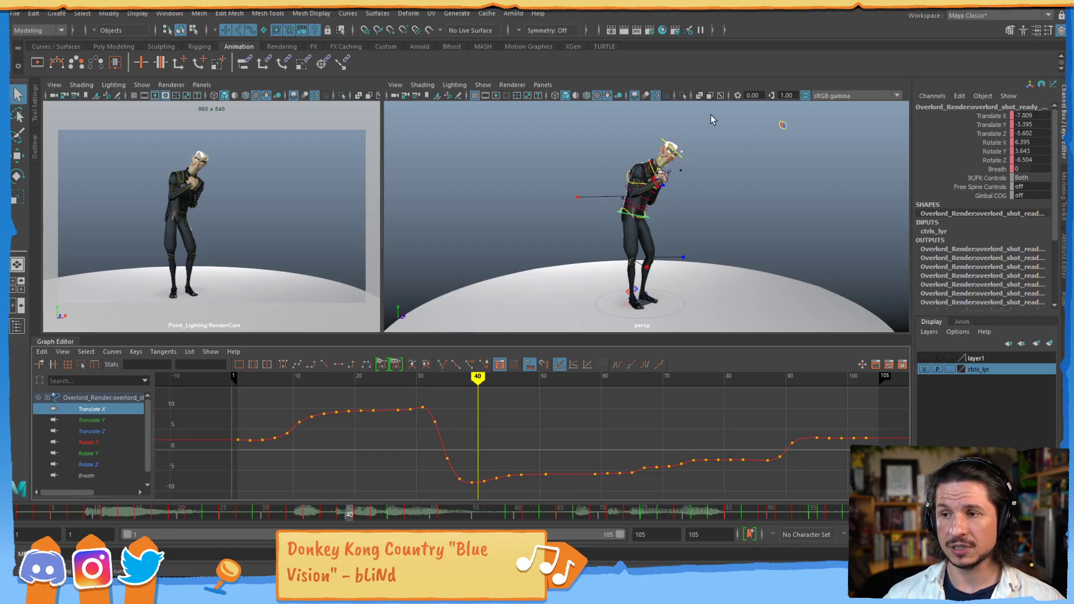
alt+right_drag(709, 221, 716, 251)
alt+right_drag(590, 439, 564, 437)
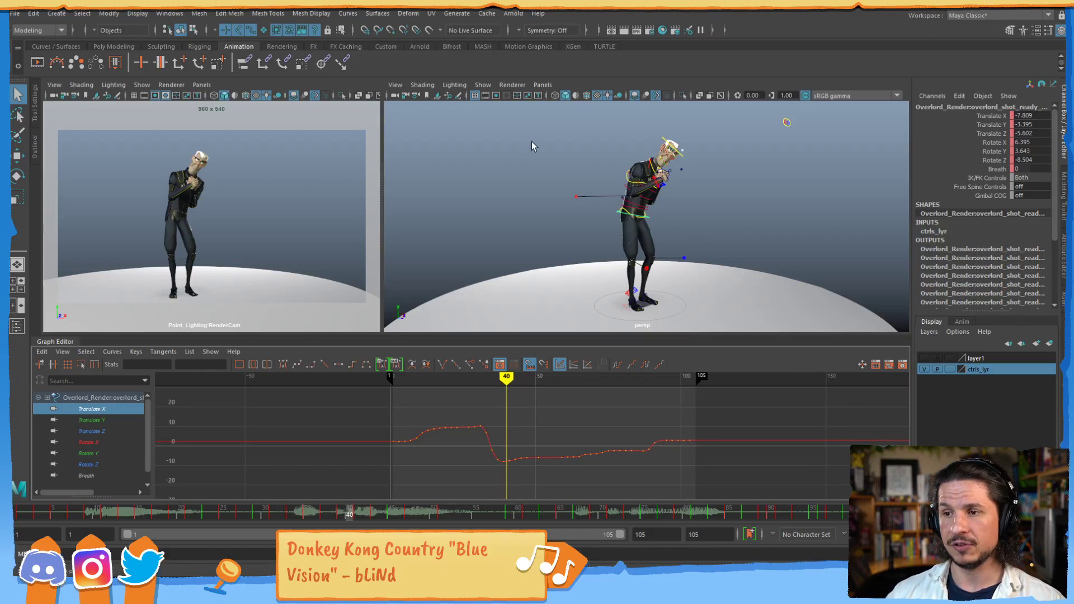
alt+middle_drag(592, 235, 628, 236)
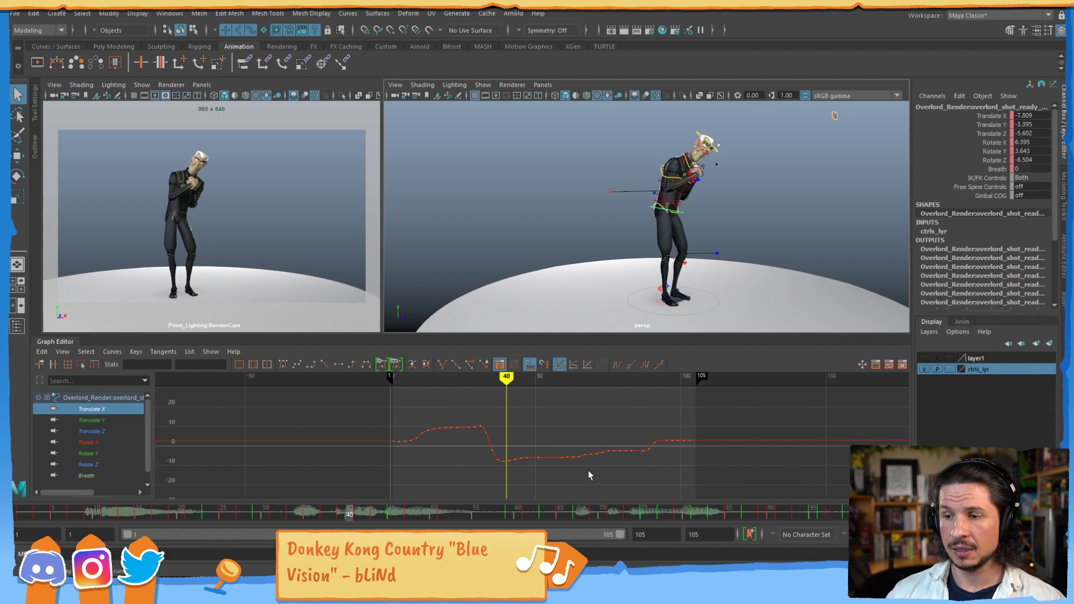
alt+middle_drag(592, 421, 560, 427)
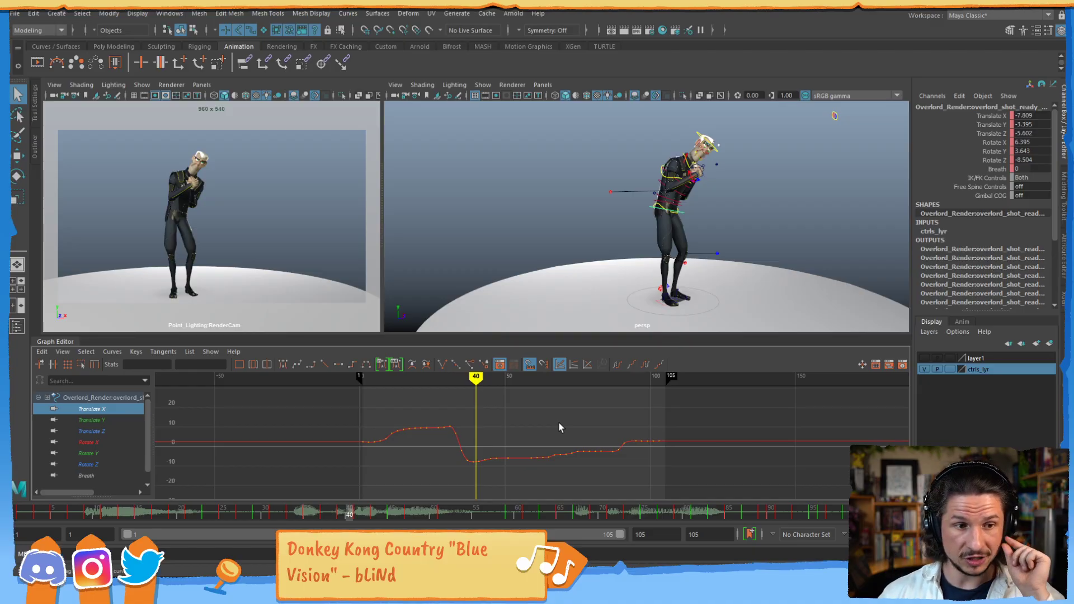
- Check the Channel Box's Sync Selection in Graph Editor option and clear the control selection
click(933, 96)
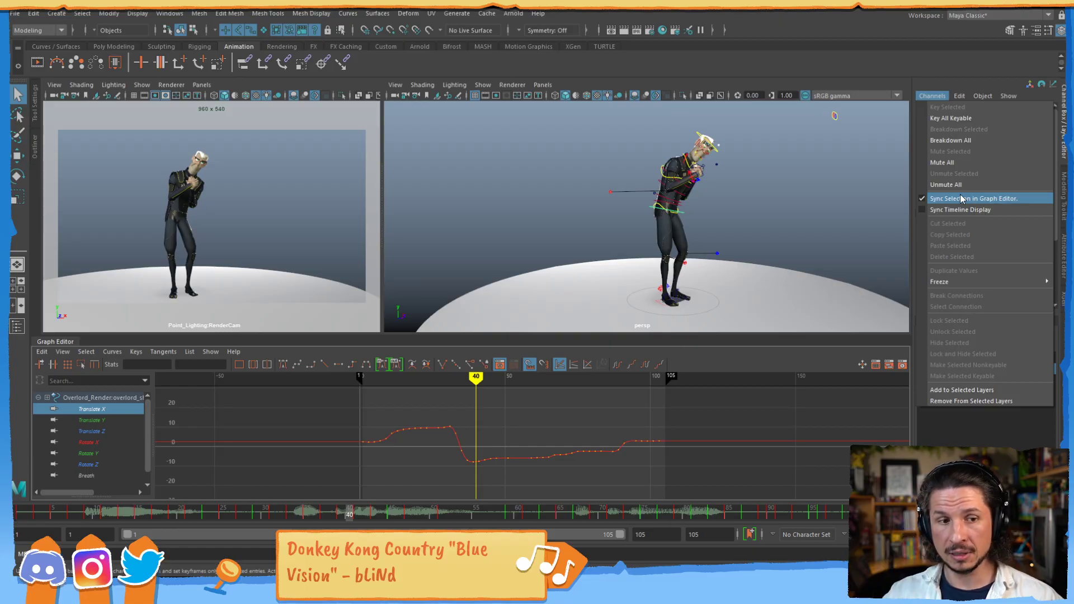
click(576, 223)
- Select the head control to show all its animation curves and make the Graph Editor slightly taller
alt+drag(640, 188, 546, 243)
alt+middle_drag(546, 243, 584, 206)
alt+right_drag(584, 206, 560, 215)
alt+drag(561, 214, 565, 237)
alt+middle_drag(565, 237, 571, 213)
alt+right_drag(571, 212, 648, 228)
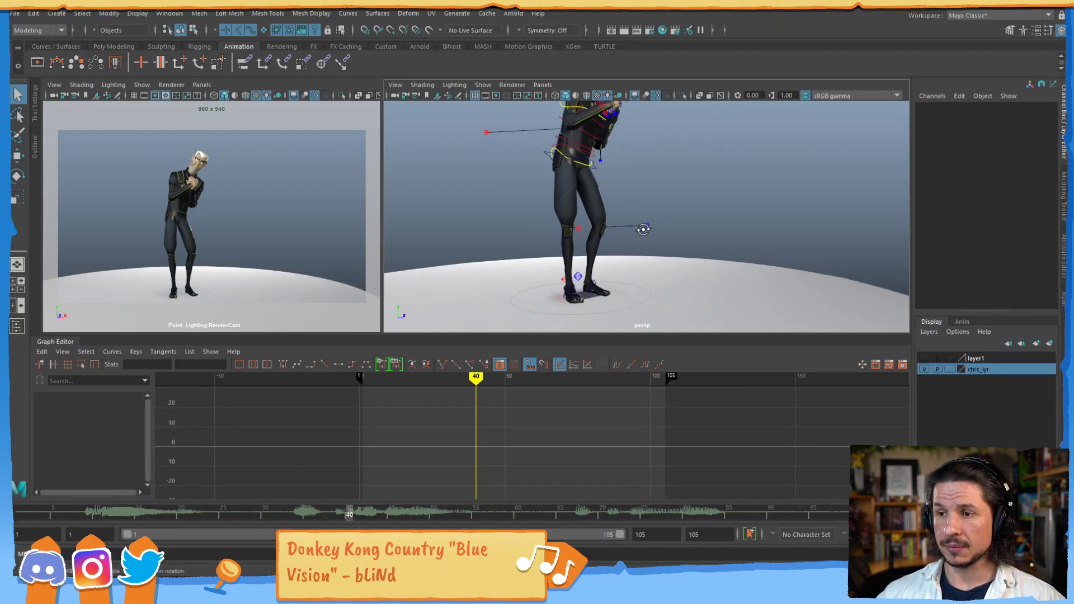
alt+drag(647, 228, 660, 204)
alt+middle_drag(660, 204, 664, 237)
alt+right_drag(663, 237, 578, 194)
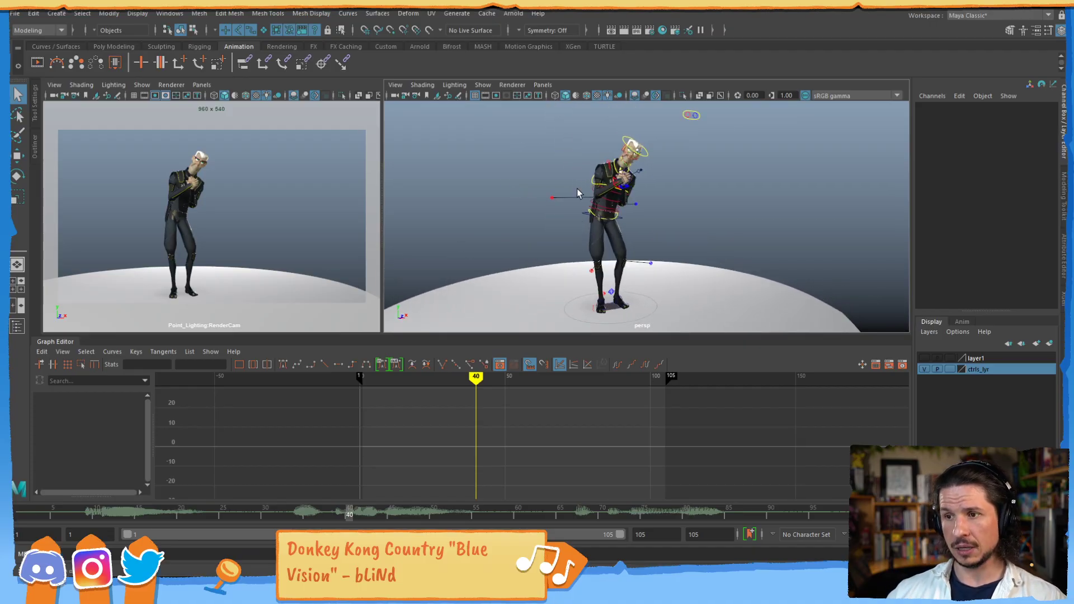
click(646, 152)
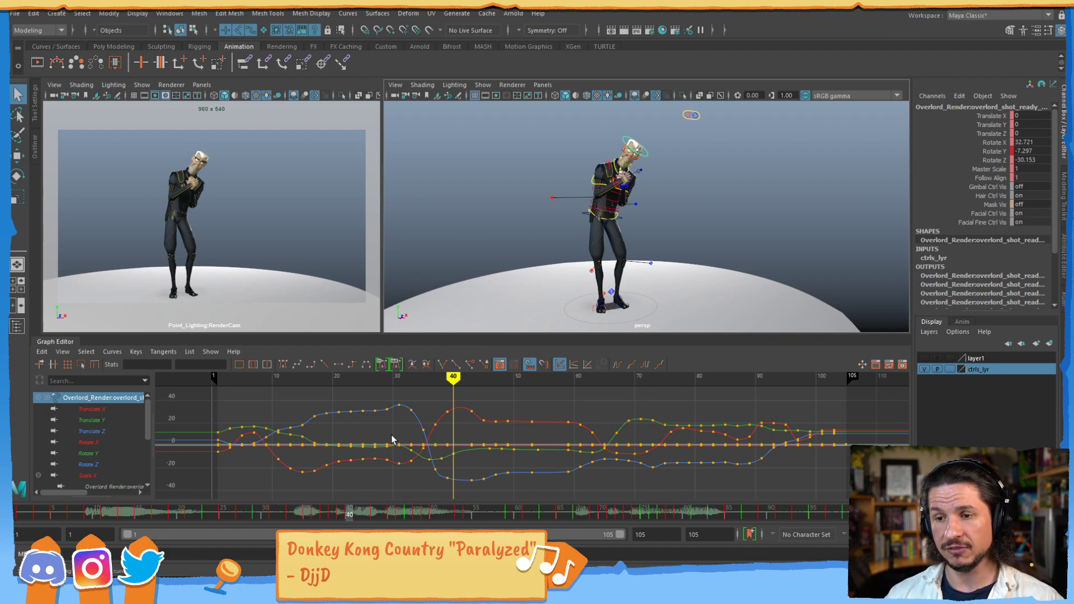
alt+shift+right_drag(394, 434, 445, 415)
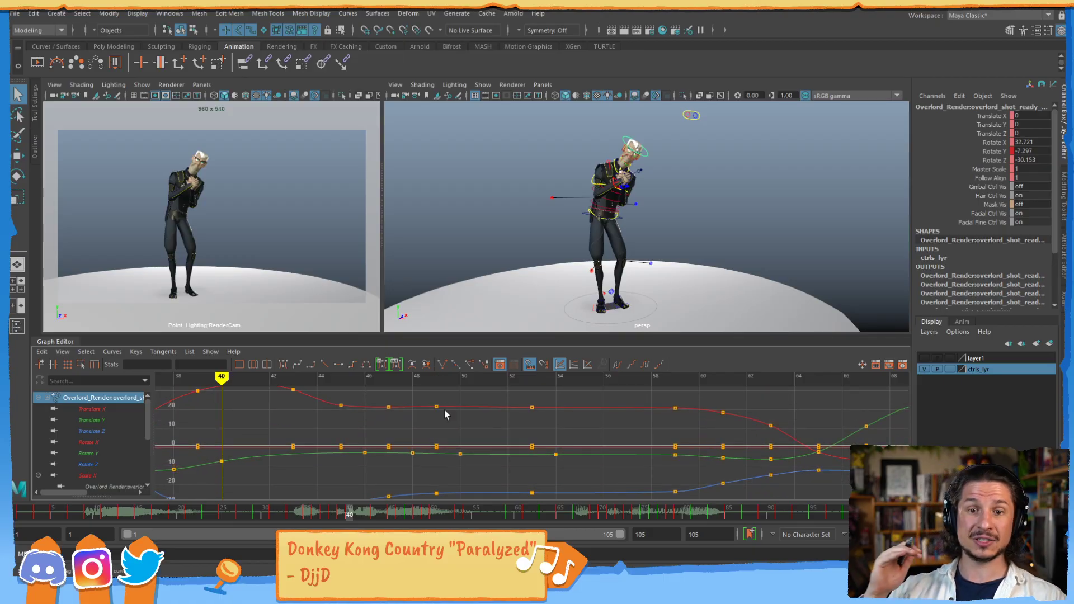
drag(424, 331, 424, 317)
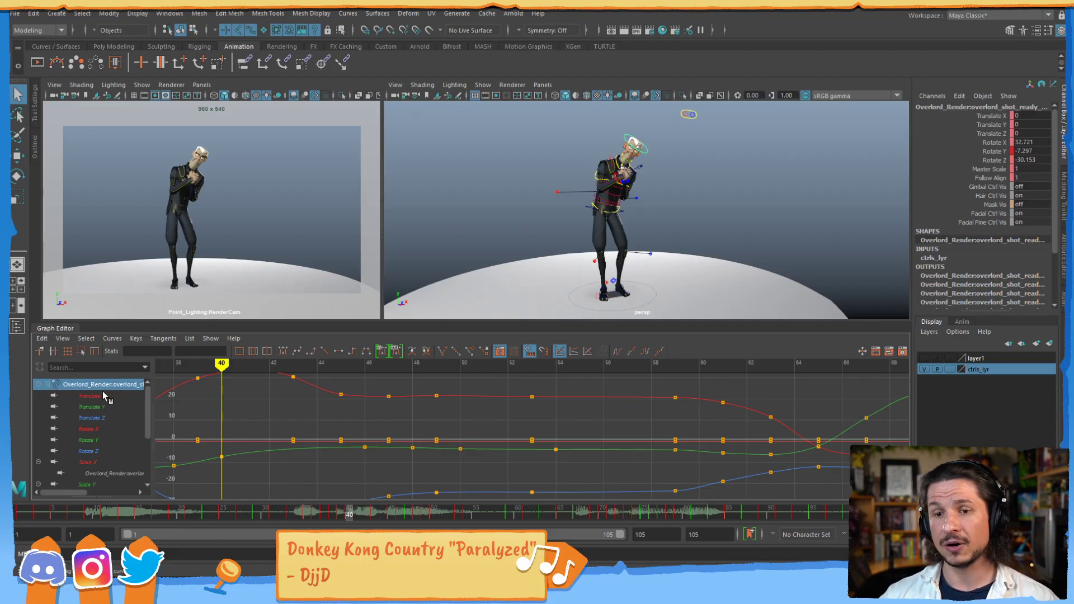
click(118, 396)
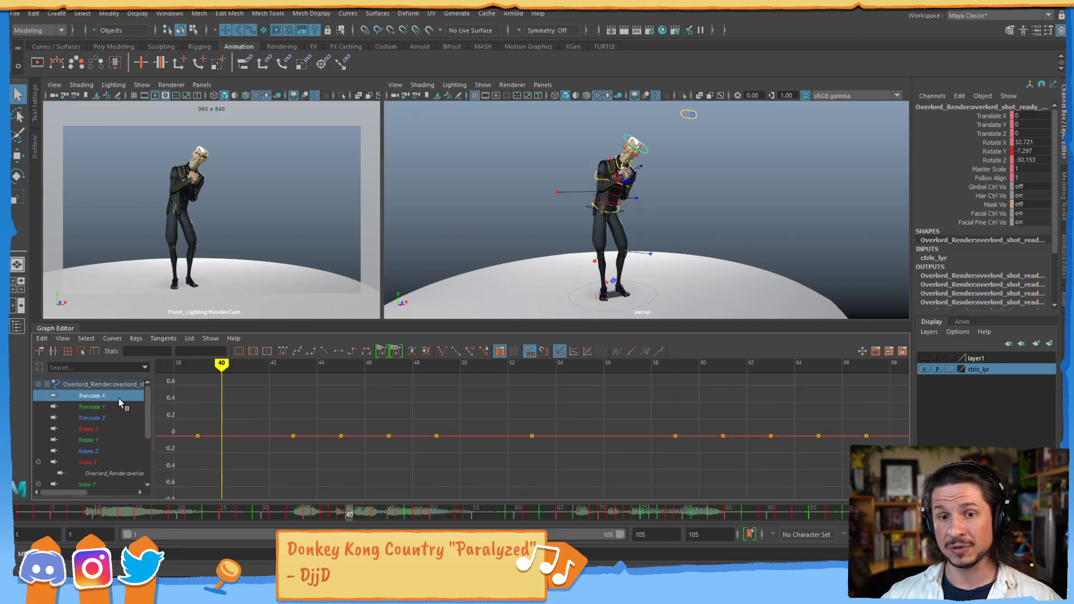
click(118, 406)
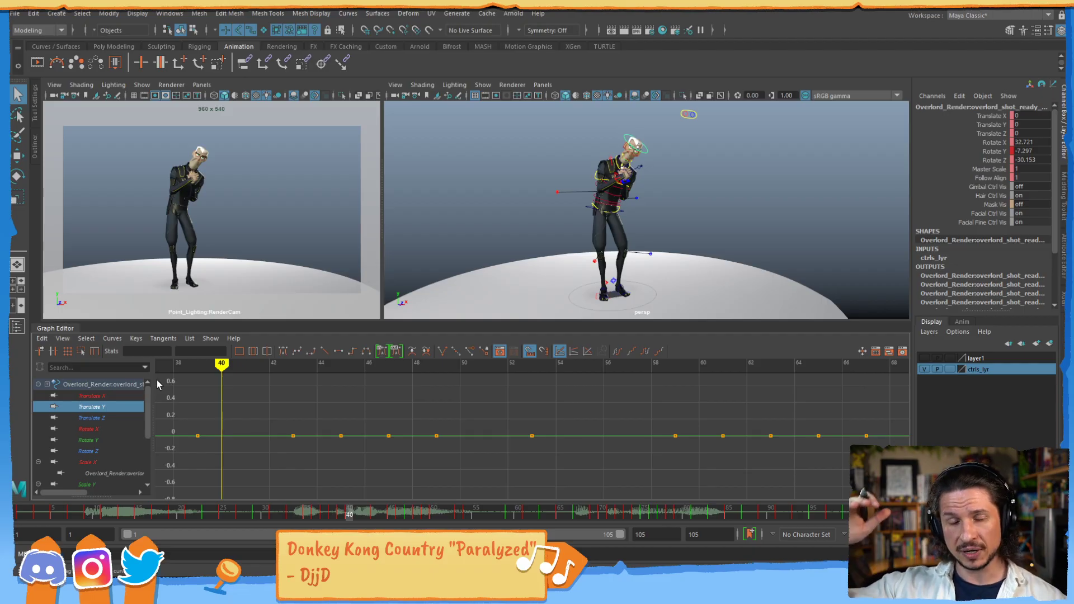
click(136, 418)
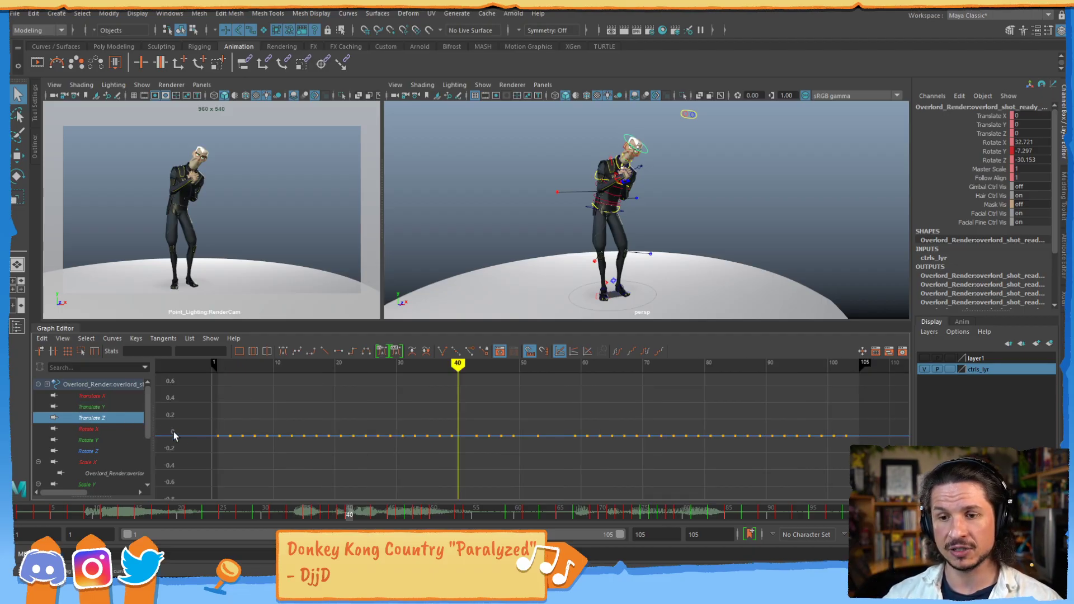
click(141, 430)
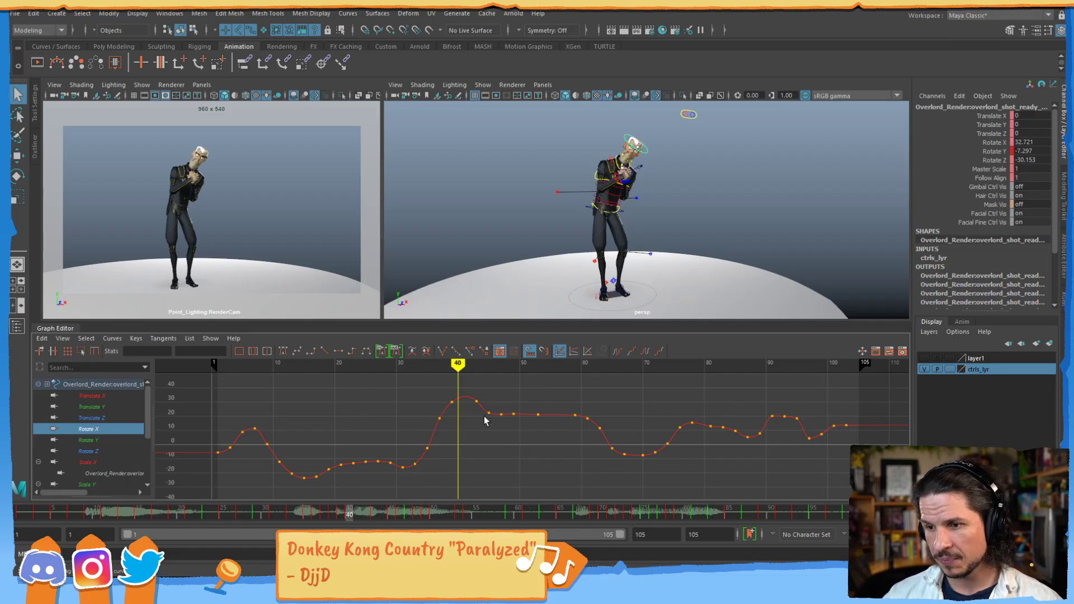
- Try selecting the keys on the flat part of the Rotate X curve and moving the one near frame 49
drag(485, 406, 543, 419)
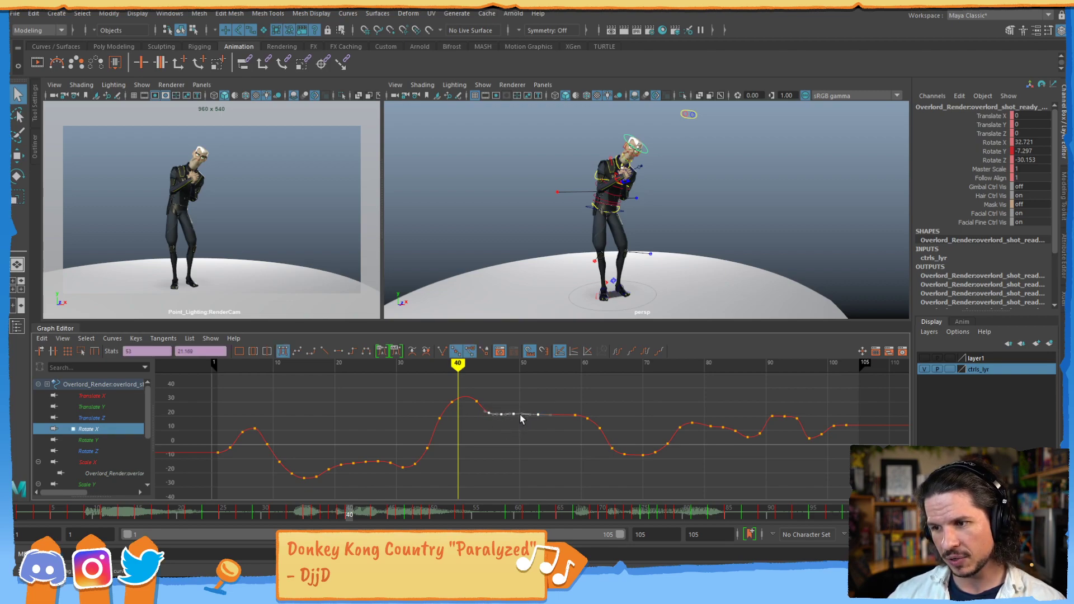
click(539, 452)
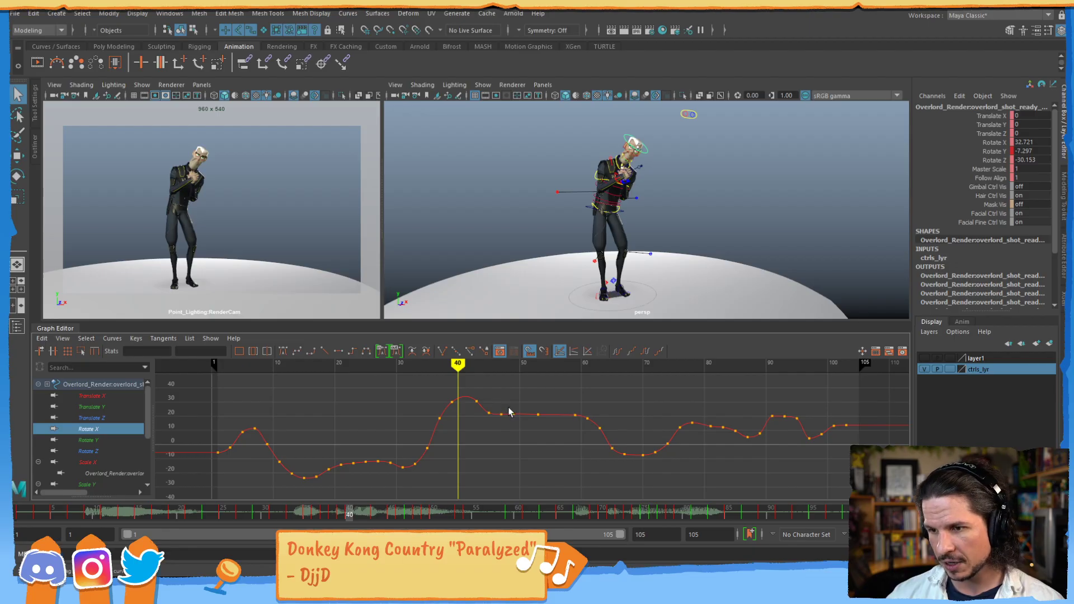
drag(509, 411, 515, 427)
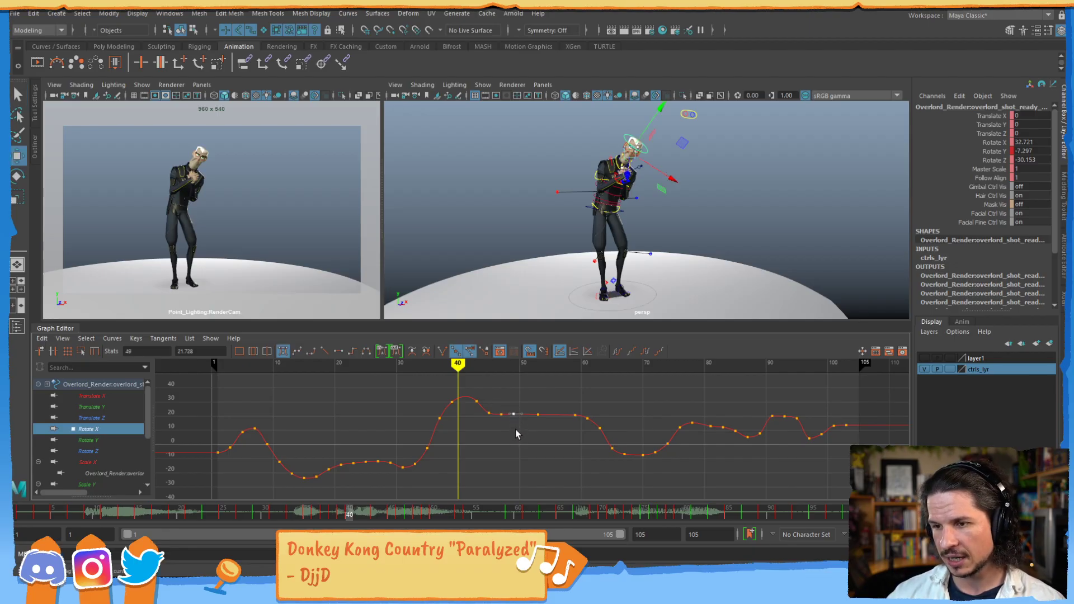
middle_drag(516, 425, 516, 427)
key(ctrl+z)
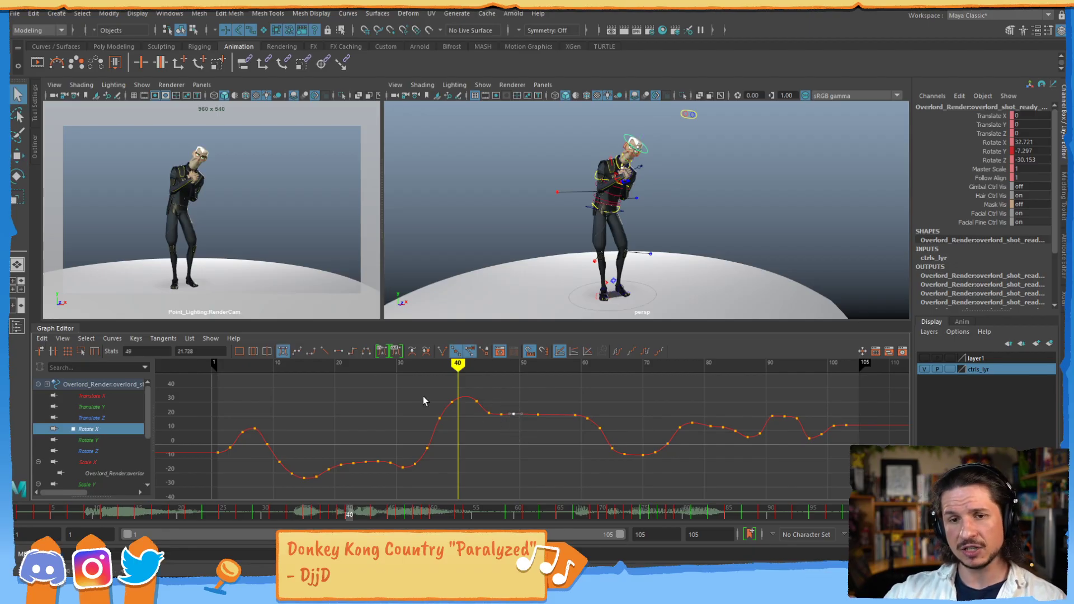
- Examine the flat part of the head's Rotate X curve between about frames 45 and 60 at close range
alt+right_drag(531, 409, 571, 412)
alt+middle_drag(535, 383, 531, 441)
alt+right_drag(532, 441, 549, 434)
alt+middle_drag(541, 427, 553, 452)
click(553, 452)
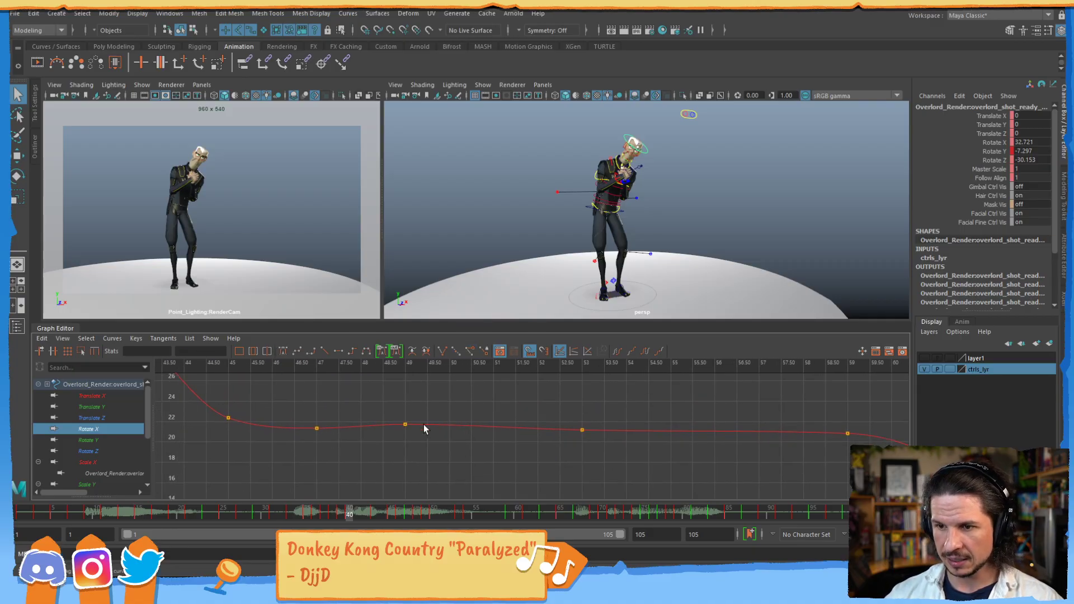
alt+right_drag(515, 419, 559, 407)
alt+middle_drag(545, 431, 552, 428)
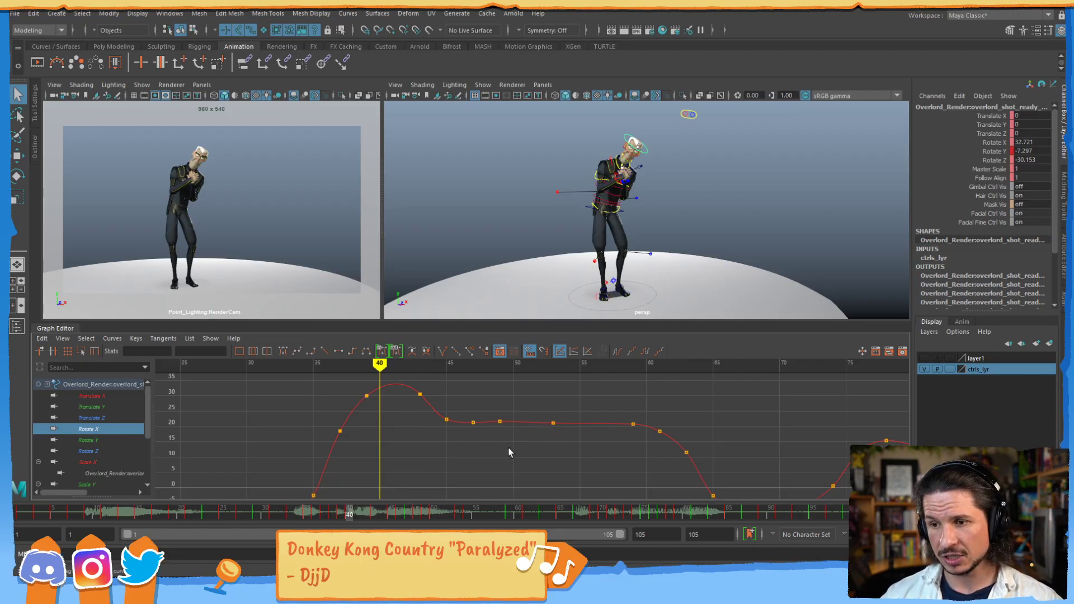
- Stretch the Graph Editor's value scale to examine the small variations in the flat part of the Rotate X curve
alt+shift+right_drag(508, 455, 499, 369)
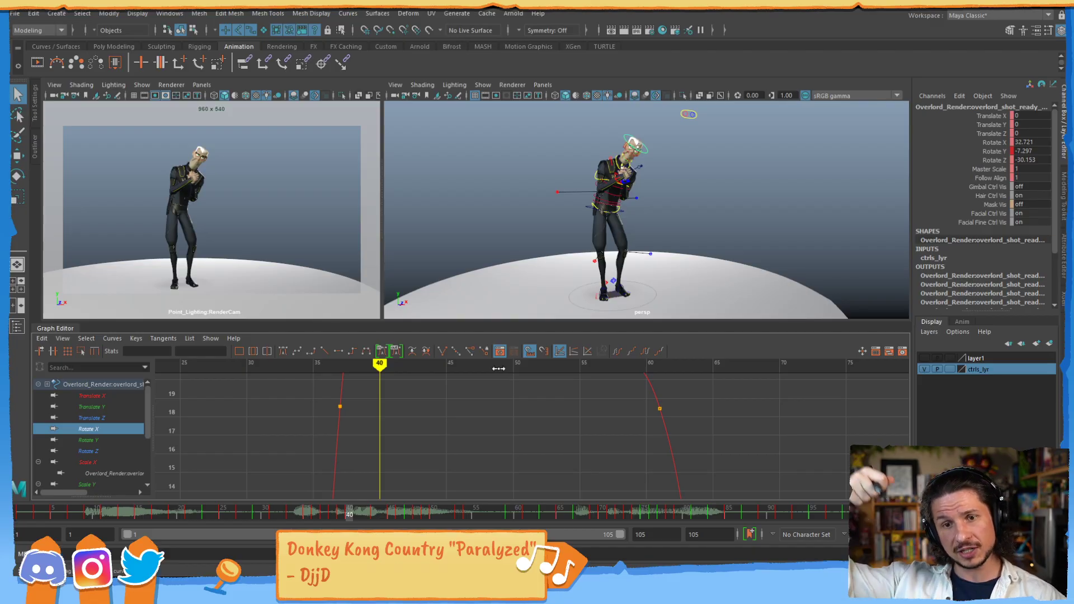
alt+middle_drag(518, 418, 530, 495)
alt+right_drag(529, 495, 538, 414)
alt+middle_drag(538, 414, 538, 433)
alt+right_drag(538, 432, 535, 360)
alt+middle_drag(532, 455, 519, 407)
alt+right_drag(519, 407, 552, 442)
alt+middle_drag(552, 443, 544, 390)
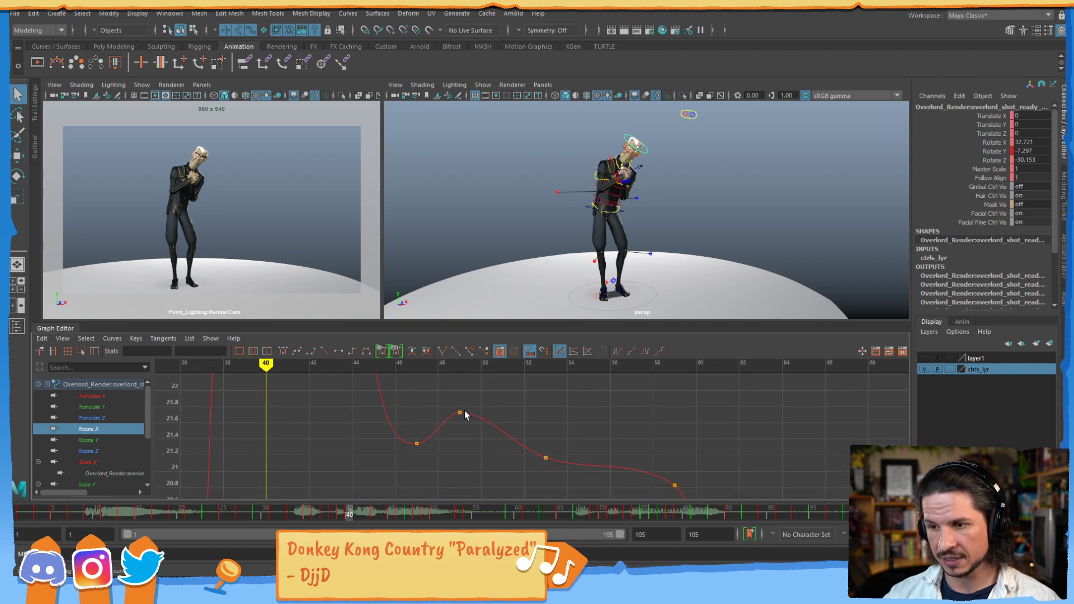
- Select the Rotate X keys around frames 49 and 53 and adjust the tangent handle of the frame 53 key
alt+right_drag(455, 415, 515, 427)
click(422, 400)
drag(450, 387, 441, 408)
middle_drag(475, 418, 476, 410)
drag(562, 458, 548, 484)
drag(520, 446, 505, 472)
middle_drag(508, 481, 505, 482)
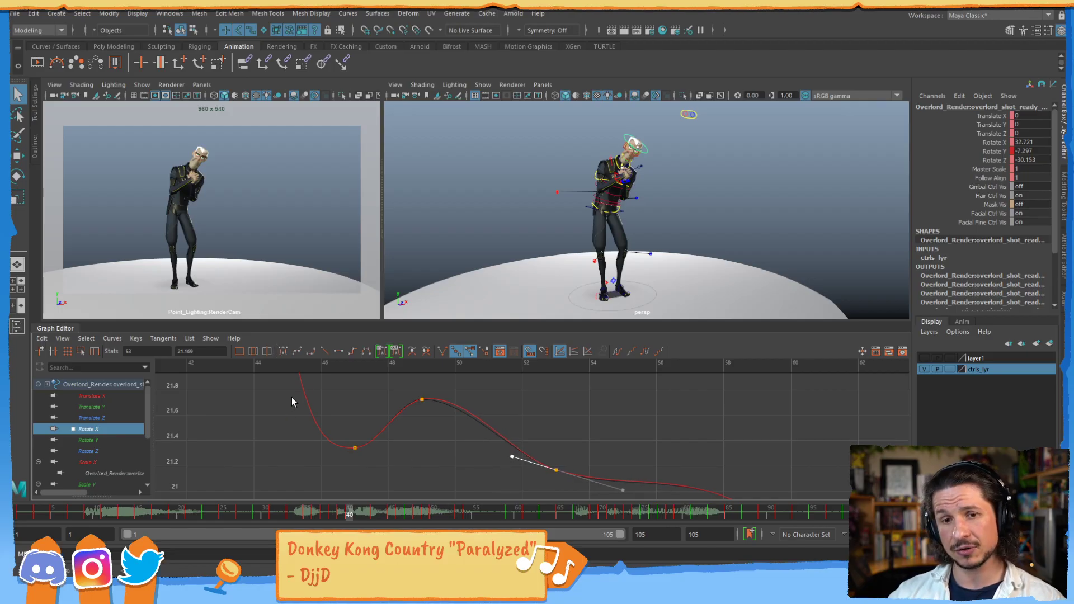
- Select the Rotate X key at frame 49, examine its tangent at close range and clear the selection
alt+right_drag(612, 436, 575, 407)
alt+middle_drag(576, 408, 549, 391)
alt+right_drag(550, 391, 593, 422)
alt+middle_drag(593, 426, 553, 457)
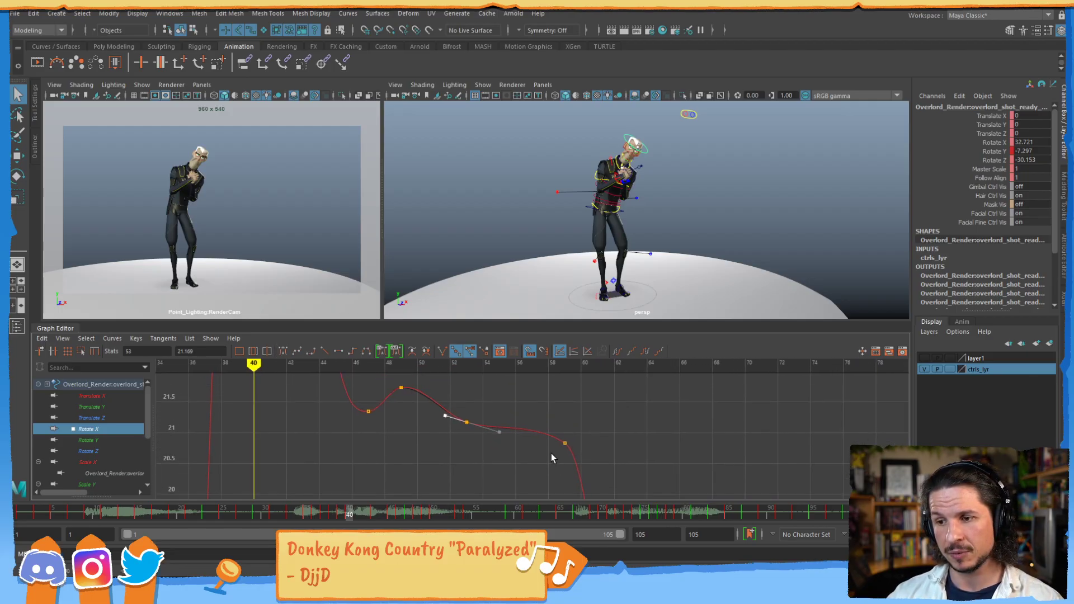
click(546, 447)
alt+middle_drag(412, 403, 447, 438)
click(446, 432)
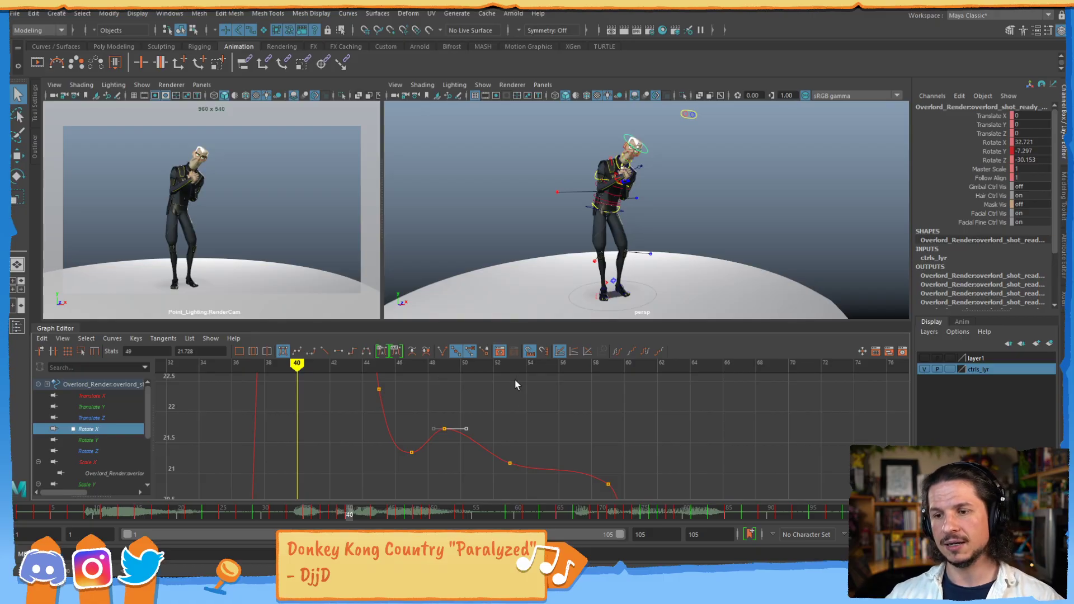
alt+right_drag(398, 451, 505, 436)
alt+right_drag(358, 431, 435, 403)
key(f)
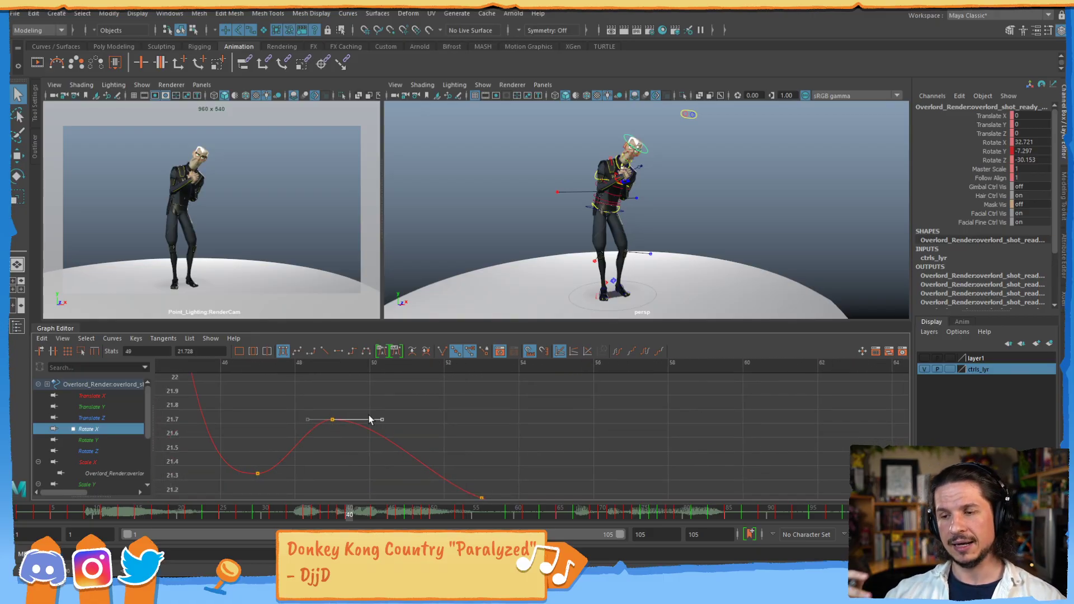
click(435, 404)
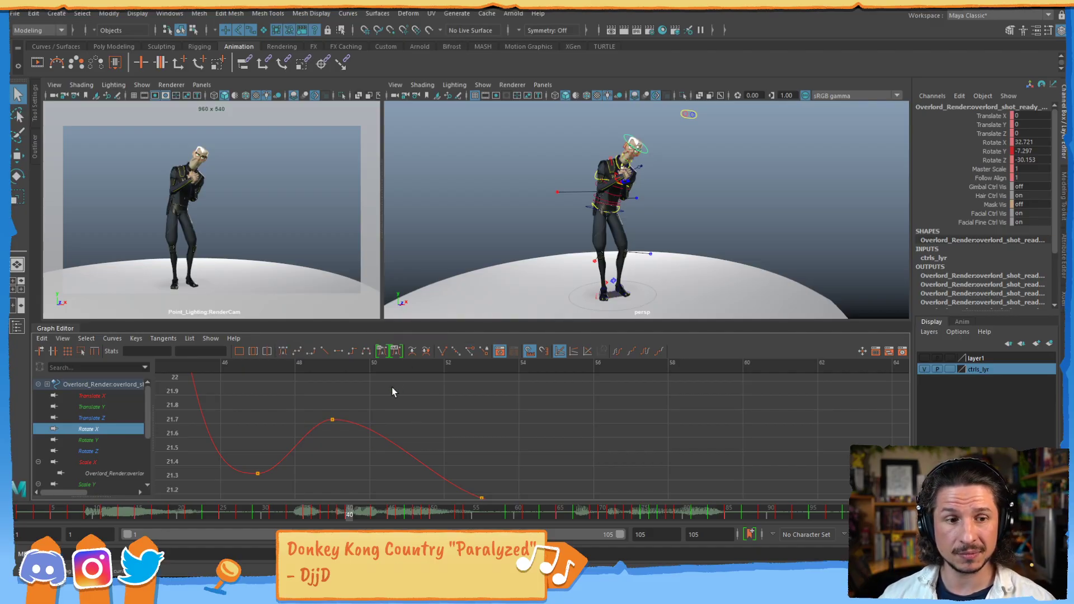
- Frame the complete Rotate X curve and stretch the graph to examine its dips between about frames 65 and 100
key(a)
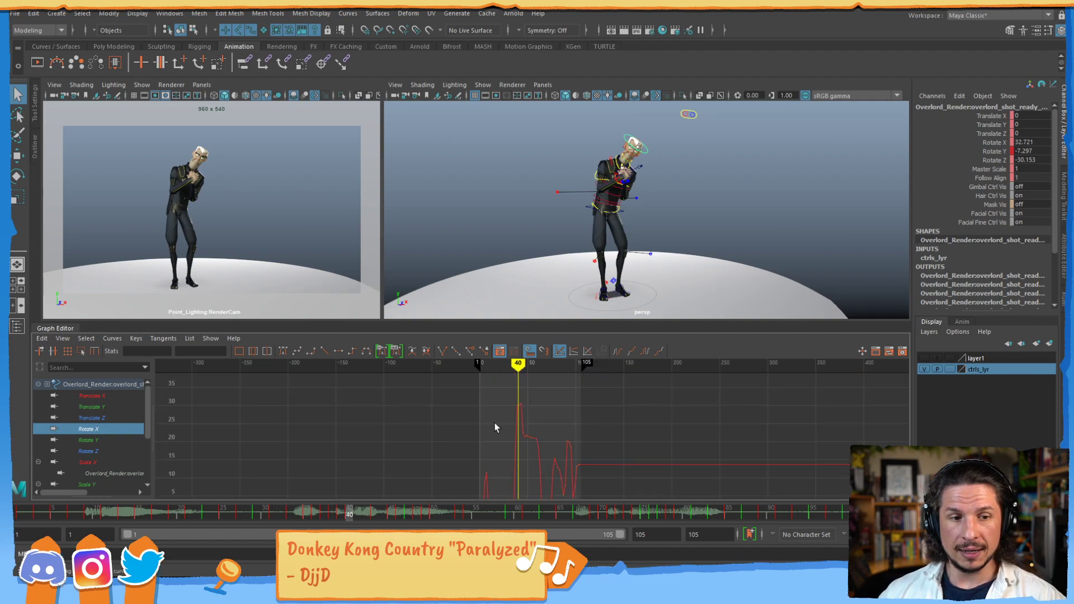
alt+shift+right_drag(519, 445, 573, 439)
alt+middle_drag(571, 431, 447, 415)
alt+middle_drag(599, 442, 472, 429)
alt+shift+right_drag(534, 460, 571, 430)
alt+middle_drag(548, 441, 562, 362)
alt+shift+right_drag(554, 413, 548, 418)
alt+middle_drag(545, 427, 537, 346)
alt+middle_drag(623, 426, 636, 374)
alt+right_drag(613, 402, 563, 403)
alt+middle_drag(544, 411, 634, 398)
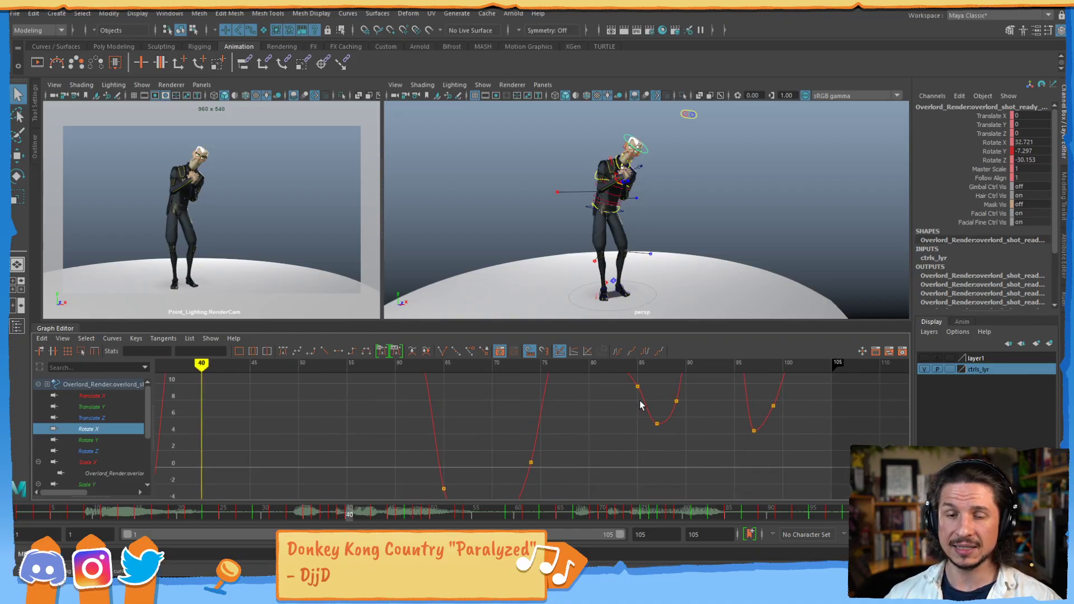
- Rescale the graph to compare the Rotate X curve's overall shape with the early section around frames 20 to 30
alt+right_drag(635, 401, 599, 404)
alt+middle_drag(493, 407, 506, 420)
alt+shift+right_drag(576, 409, 599, 417)
alt+middle_drag(587, 417, 553, 418)
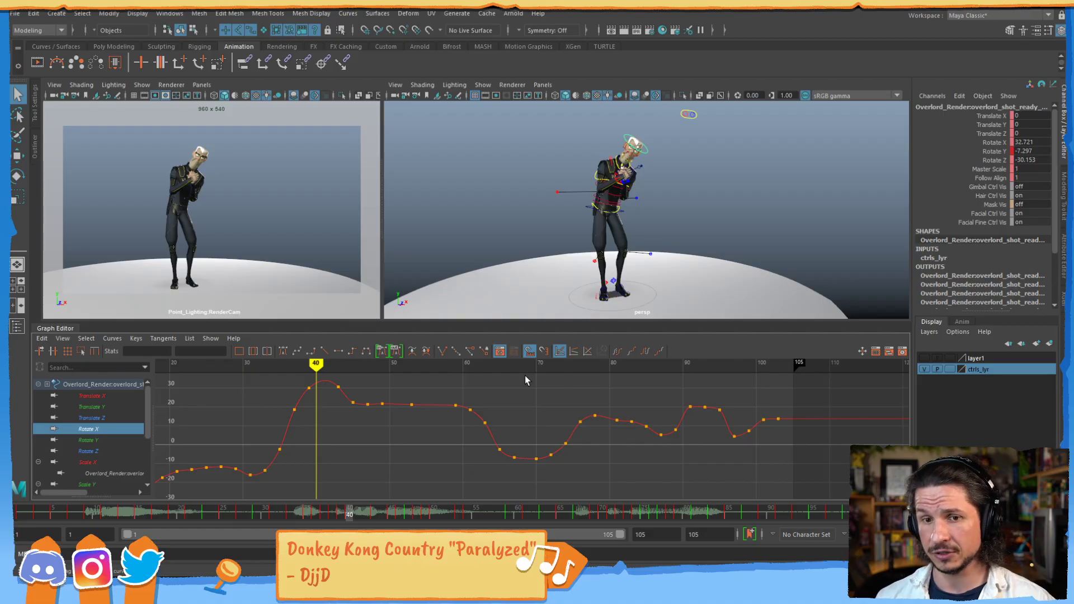
alt+middle_drag(284, 397, 400, 434)
alt+shift+right_drag(398, 435, 400, 383)
alt+middle_drag(395, 382, 405, 436)
alt+right_drag(403, 435, 423, 408)
alt+middle_drag(398, 414, 406, 429)
alt+right_drag(406, 429, 438, 427)
alt+middle_drag(439, 427, 580, 429)
- Try adjusting the Rotate X key at frame 23 and undo the change
alt+middle_drag(394, 418, 421, 448)
drag(360, 415, 411, 458)
middle_drag(410, 458, 410, 445)
click(431, 445)
key(ctrl+z)
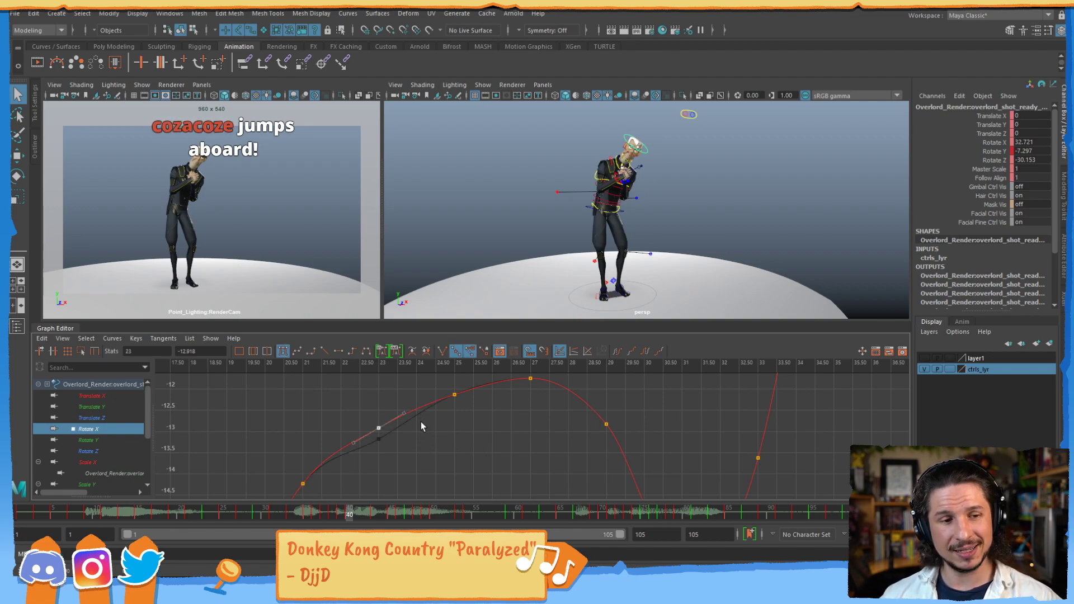
key(ctrl+z)
- View the entire Rotate X curve at a much smaller scale, including the ranges before and after the animation
scroll(532, 425, down, 6)
scroll(557, 403, down, 5)
alt+middle_drag(584, 396, 541, 427)
alt+shift+right_drag(540, 427, 572, 415)
scroll(574, 418, down, 5)
alt+middle_drag(570, 423, 532, 425)
scroll(559, 437, up, 2)
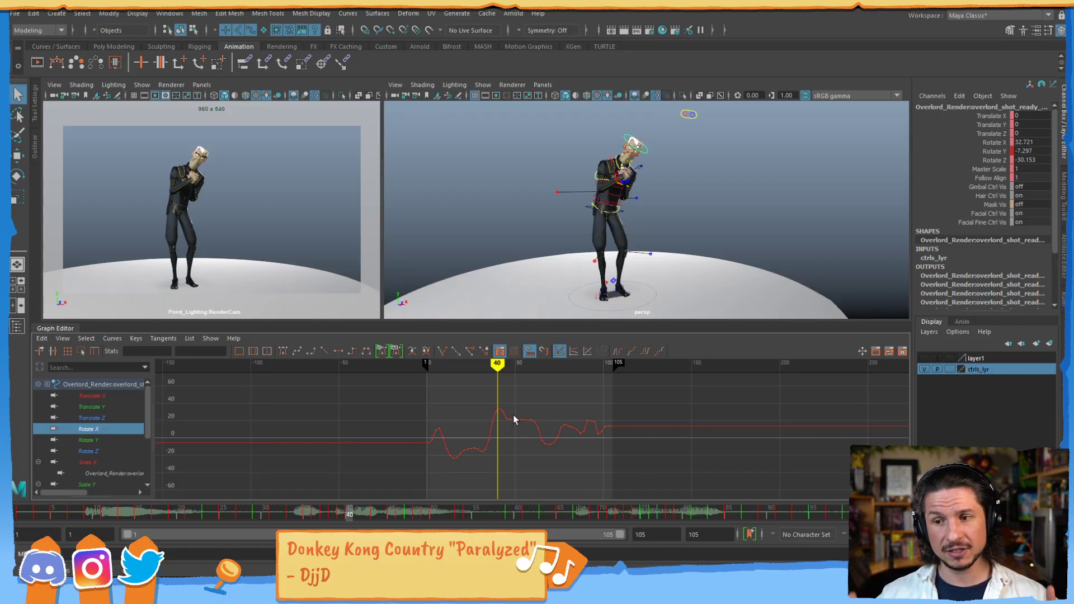
- Display the curves from Translate X through Scale X together, and isolate and frame the Rotate X curve again
drag(113, 394, 107, 462)
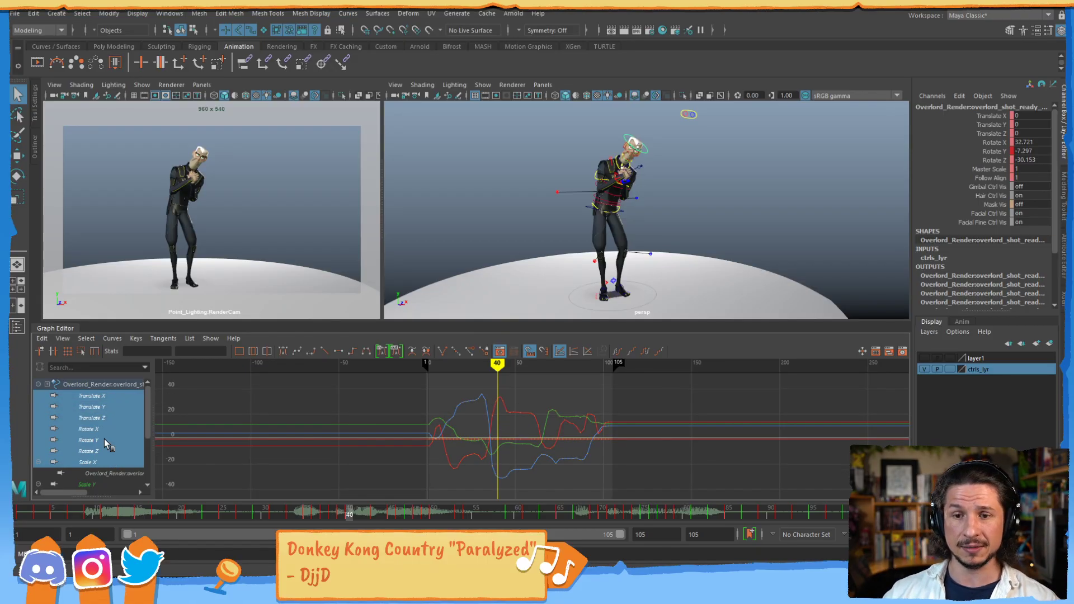
click(107, 395)
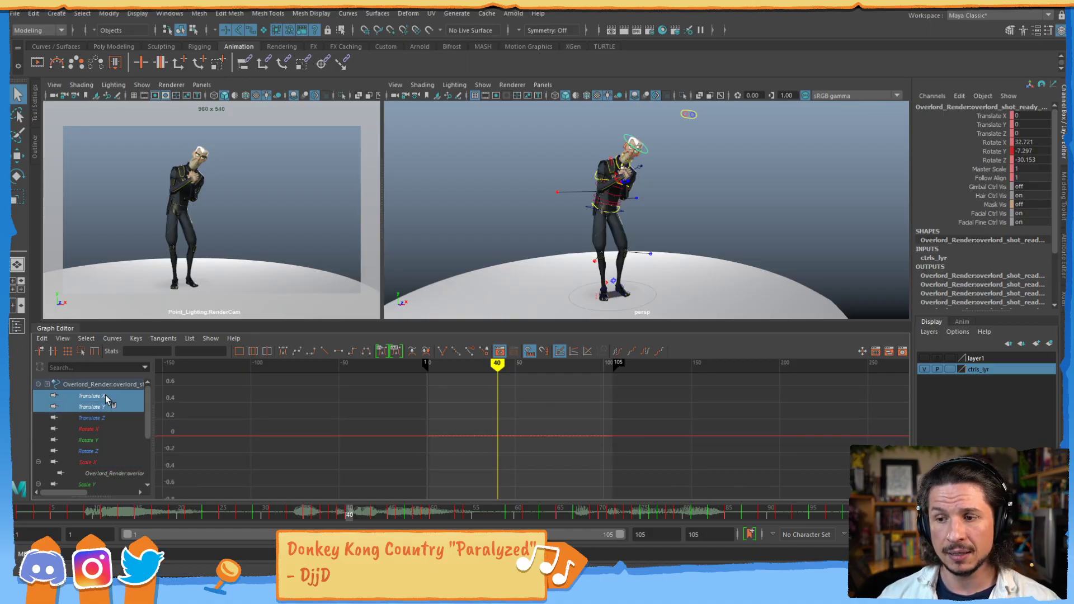
click(110, 428)
key(f)
alt+shift+right_drag(495, 429, 503, 430)
mouse_move(479, 431)
alt+middle_down()
mouse_move(534, 418)
mouse_move(551, 434)
alt+middle_up()
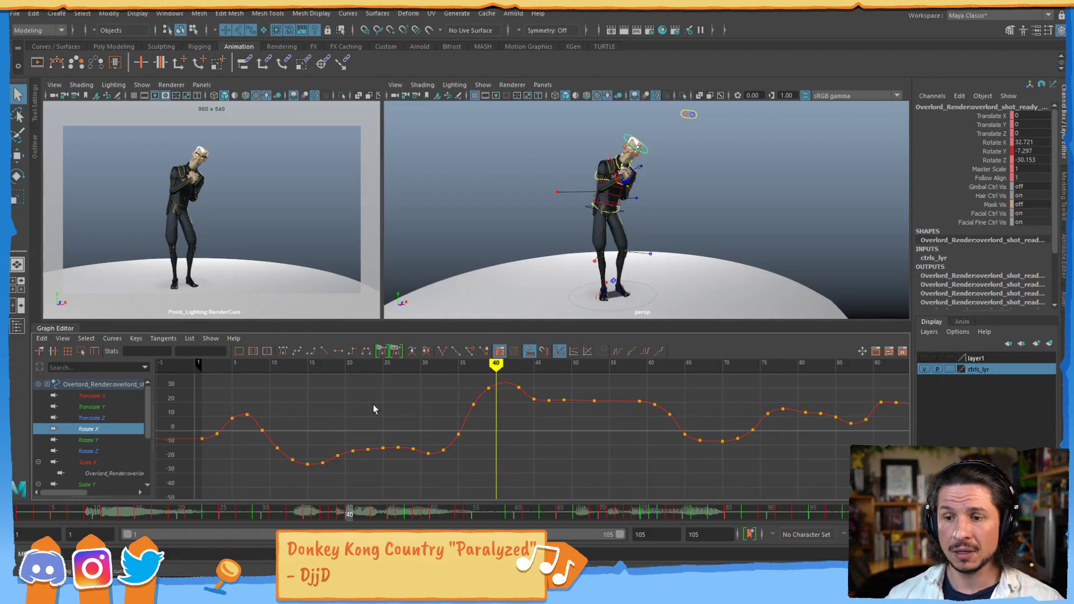
- Examine the Rotate X curve between frames 1 and 40 at different horizontal and vertical stretches
alt+shift+right_drag(431, 451, 434, 401)
alt+middle_drag(418, 419, 453, 363)
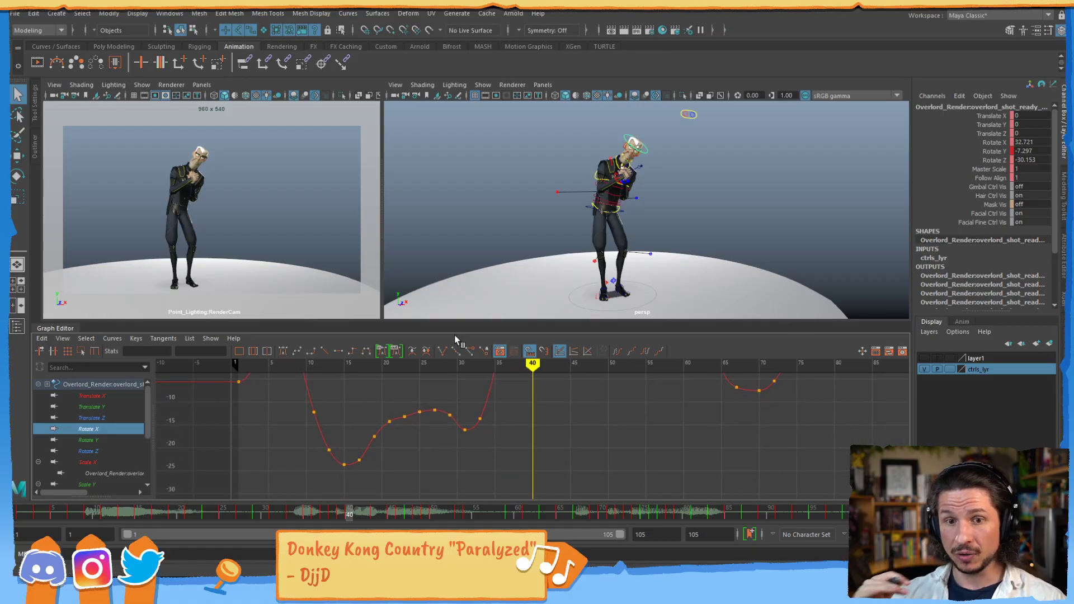
alt+middle_drag(401, 413, 448, 441)
scroll(448, 441, down, 4)
alt+shift+right_drag(452, 419, 471, 419)
alt+middle_drag(466, 424, 484, 434)
scroll(491, 430, down, 3)
scroll(485, 430, up, 3)
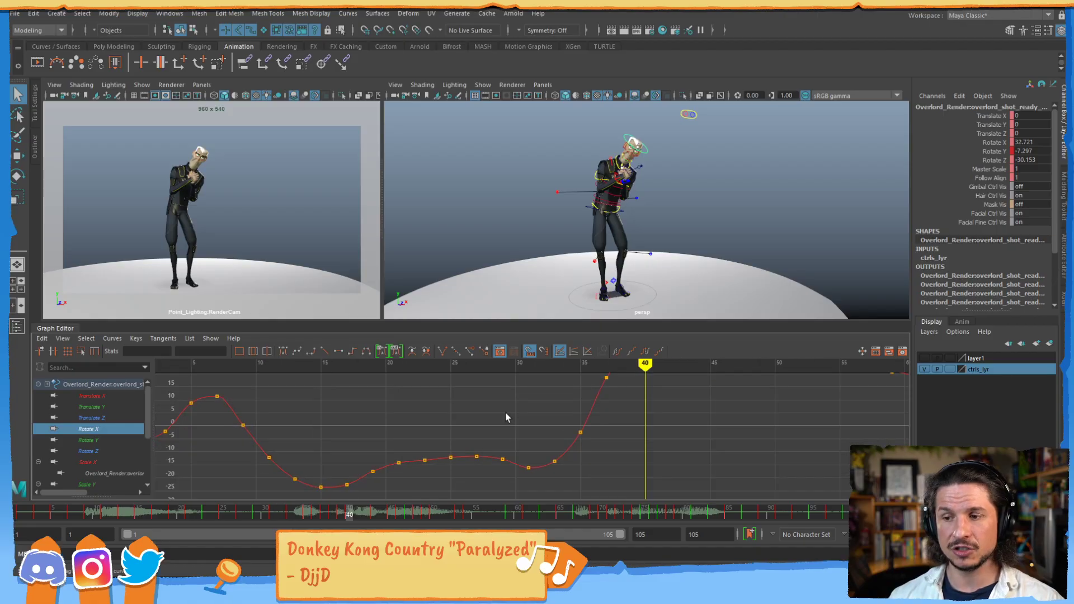
- Select individual Rotate X keys along the nearly flat section between frames 19 and 29, and clear the selection
click(373, 471)
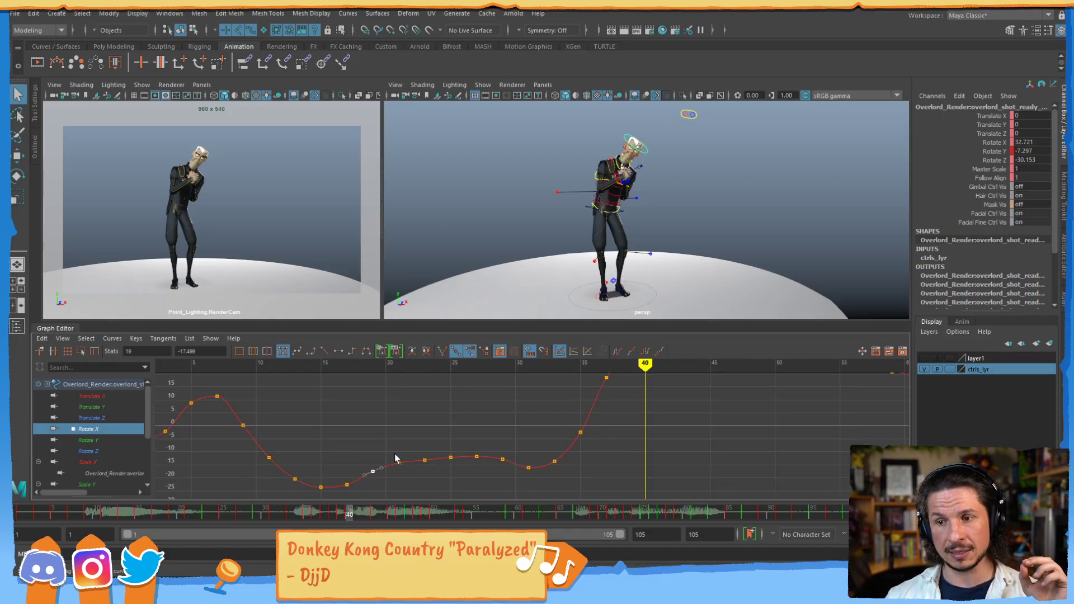
click(399, 462)
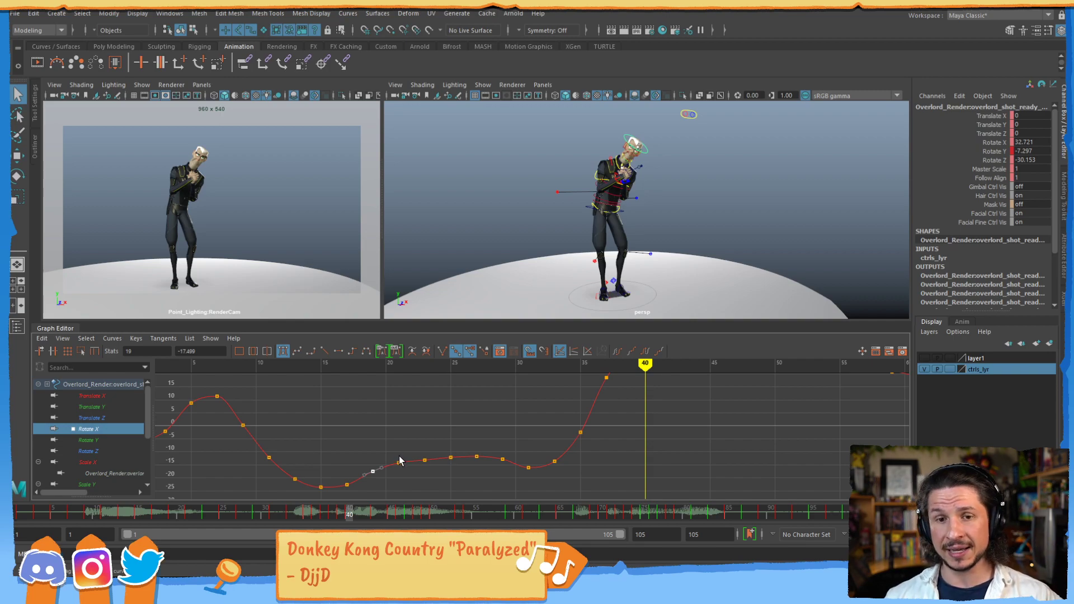
click(451, 458)
click(503, 459)
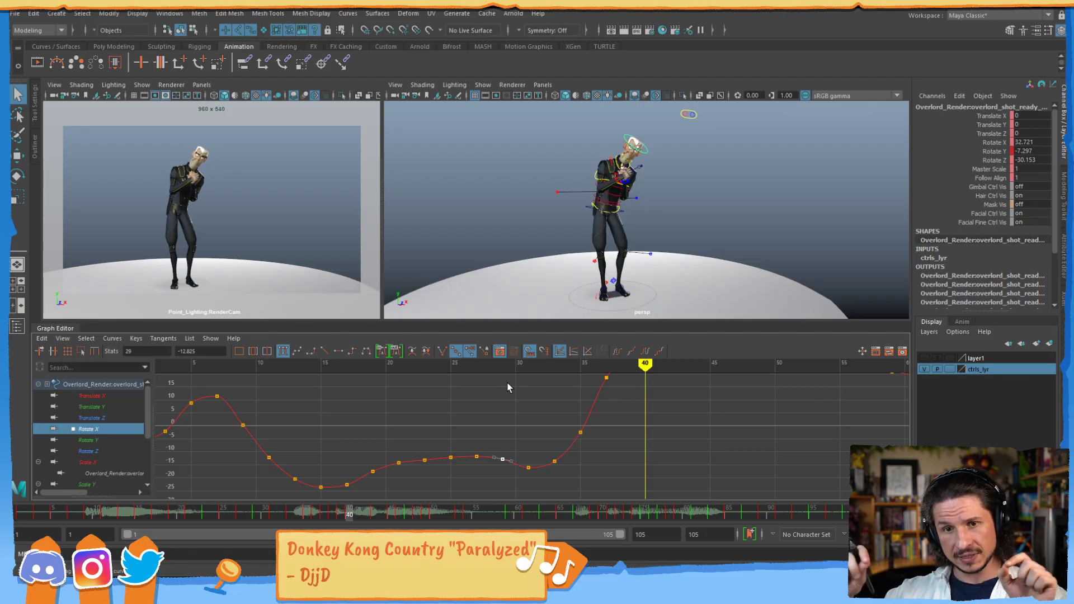
click(257, 441)
click(291, 424)
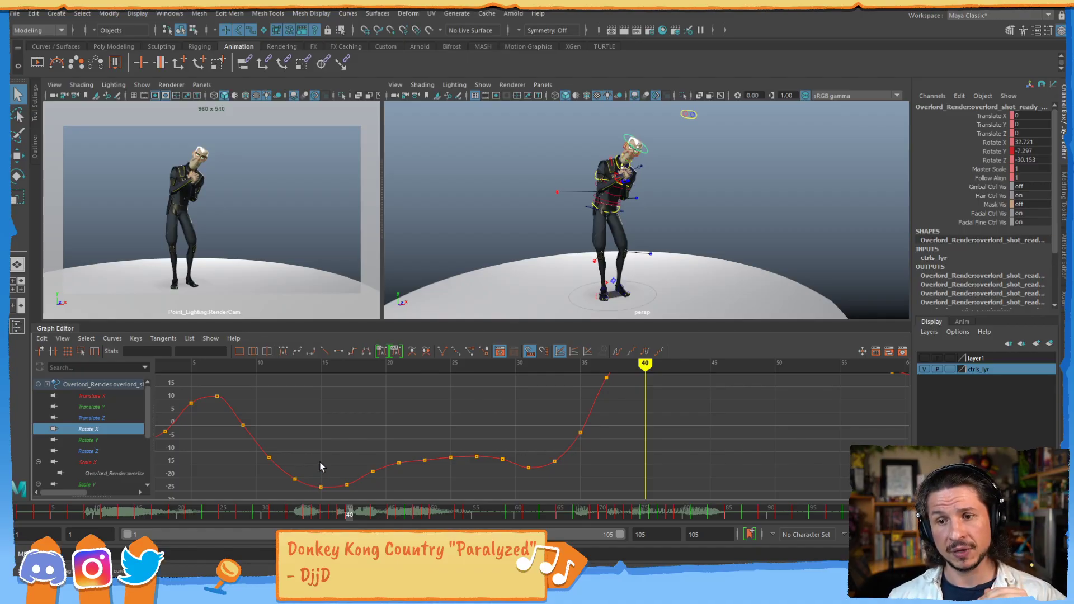
- Create a polygon cube in the scene
click(109, 13)
mouse_move(63, 13)
mouse_move(80, 51)
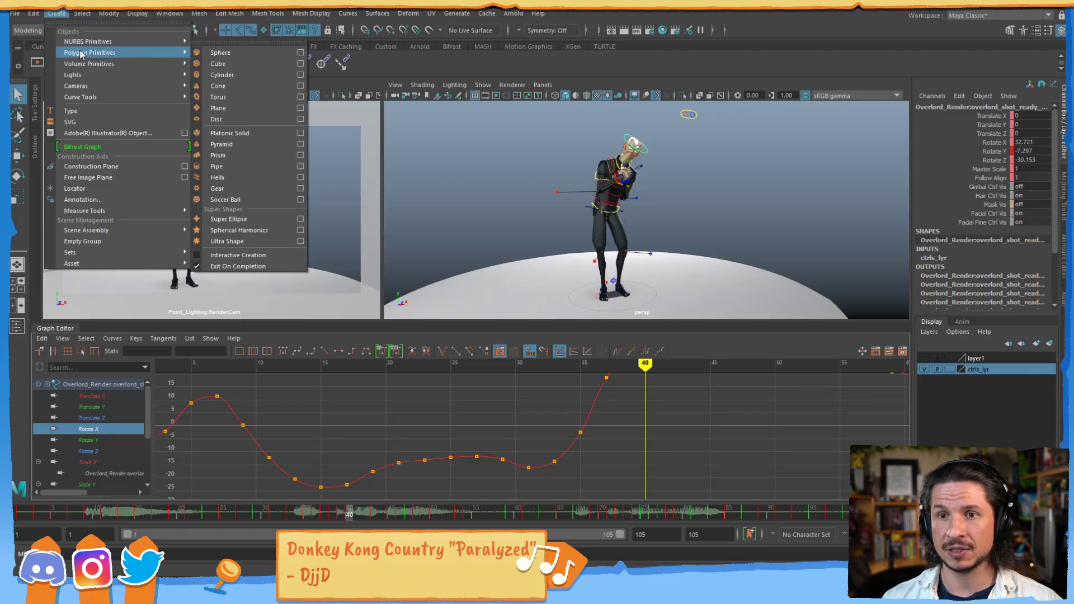
click(220, 65)
- Raise the cube above the character to about 259 units in Y and scale it uniformly to about 85
scroll(683, 220, down, 5)
key(w)
drag(635, 235, 633, 96)
key(r)
drag(633, 153, 674, 149)
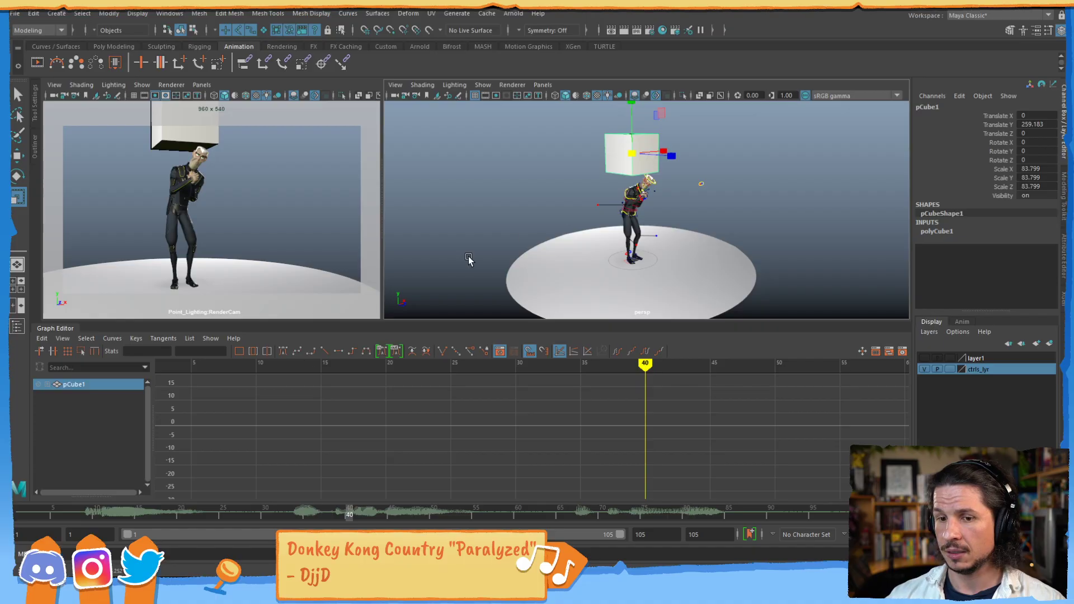
- Set keys on all of the cube's channels at frames 1 and 60
click(28, 514)
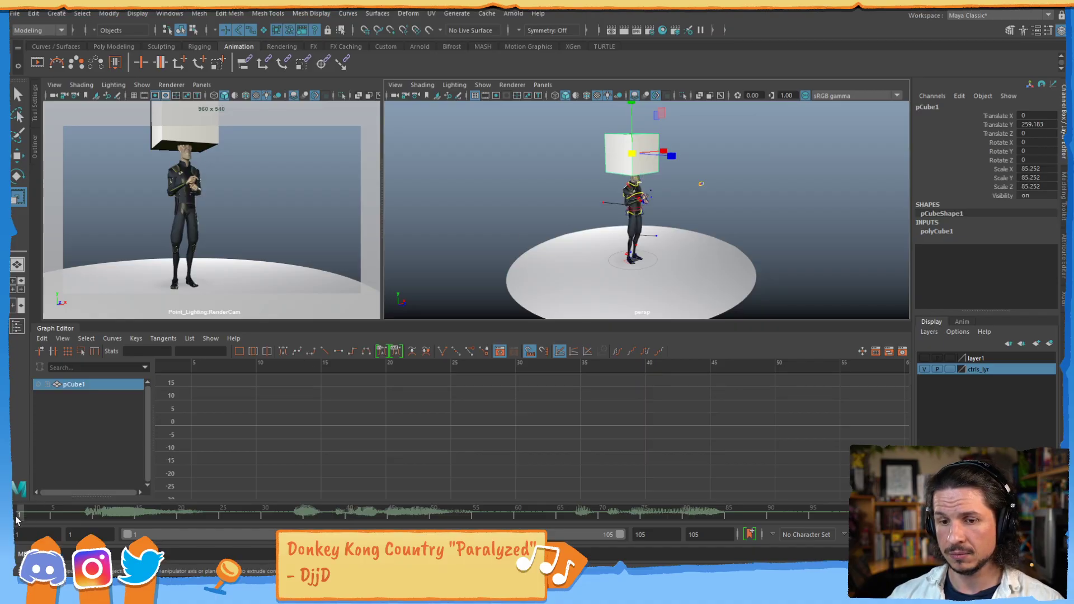
key(s)
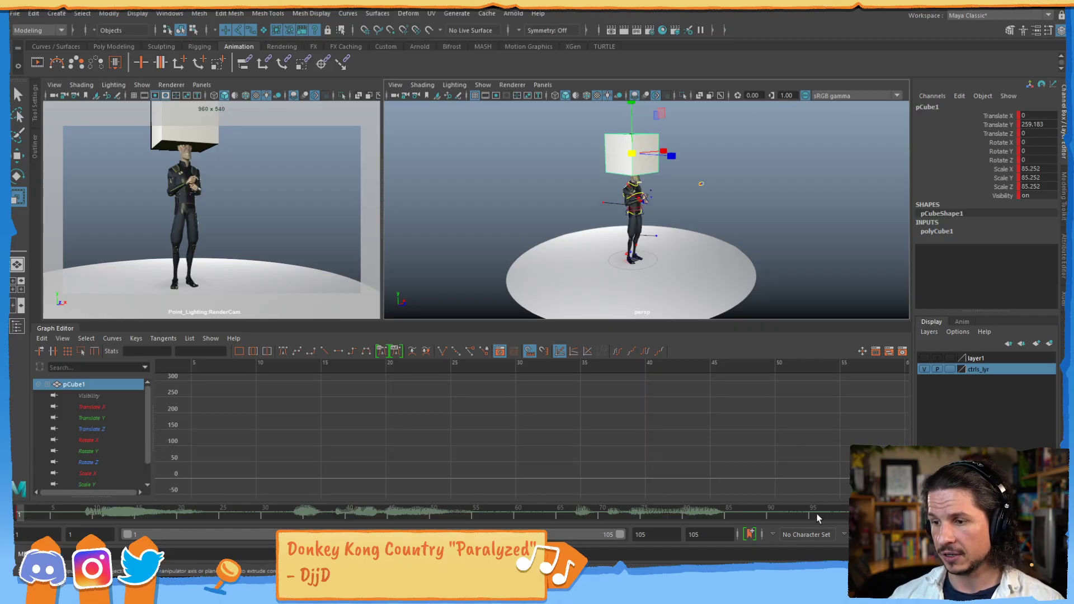
click(526, 512)
key(s)
- Move the cube at frame 60 along the Z axis to about 1355 units, away from the character
scroll(689, 179, down, 2)
scroll(689, 179, down, 2)
key(w)
mouse_move(685, 193)
mouse_down()
mouse_move(892, 201)
mouse_move(871, 220)
mouse_up()
alt+middle_drag(871, 219, 694, 226)
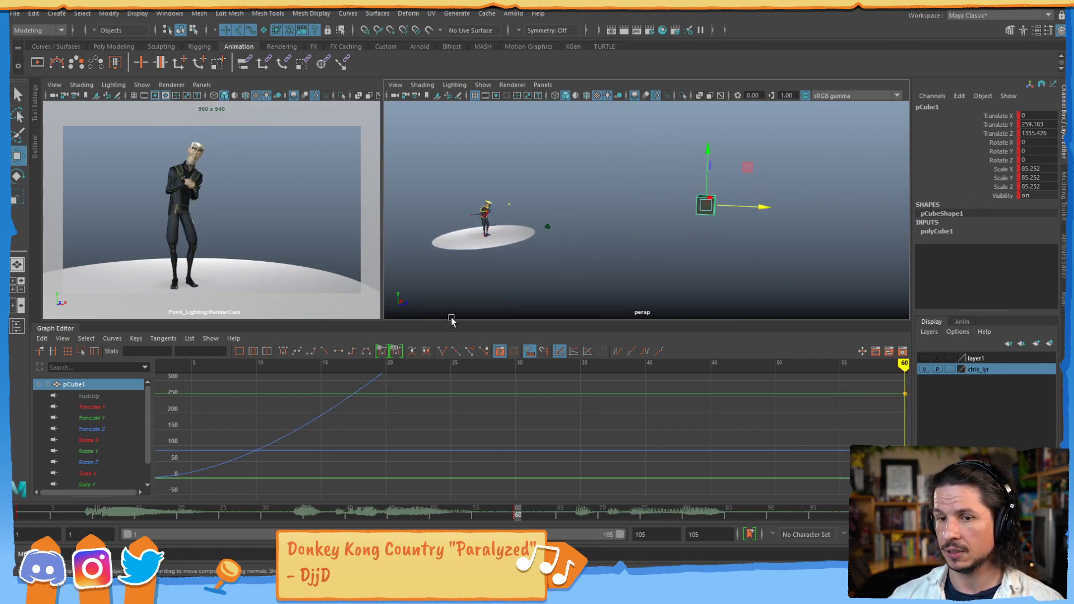
- Isolate the cube's Translate Z curve and select its keys at frames 1 and 60
click(92, 429)
key(f)
scroll(556, 413, down, 4)
alt+shift+right_drag(556, 413, 531, 434)
alt+middle_drag(510, 424, 498, 403)
alt+right_drag(499, 402, 503, 418)
alt+middle_drag(503, 418, 485, 442)
scroll(386, 425, down, 3)
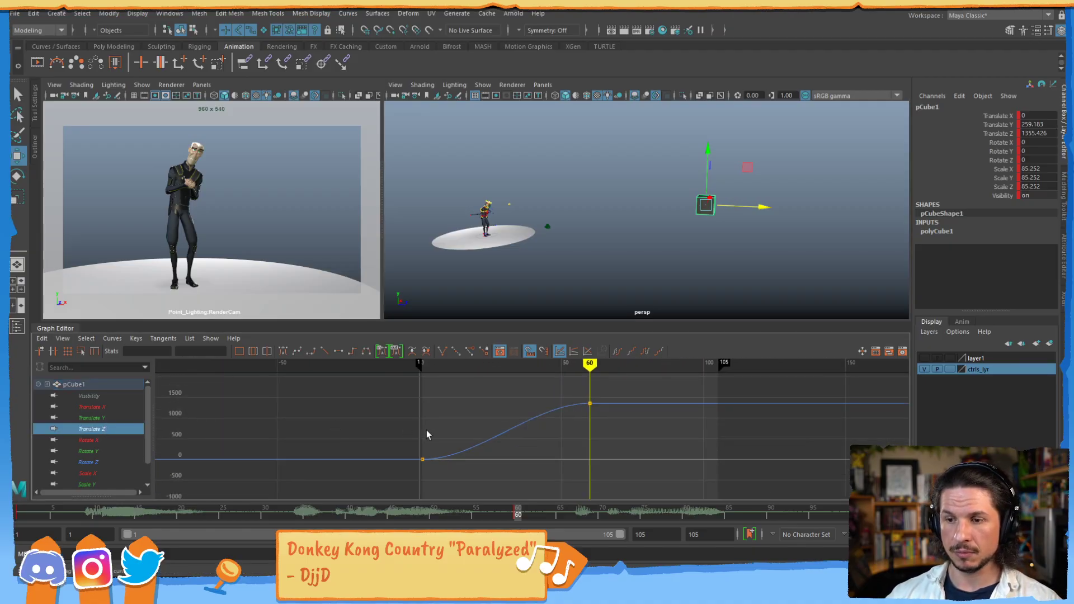
click(421, 460)
click(589, 403)
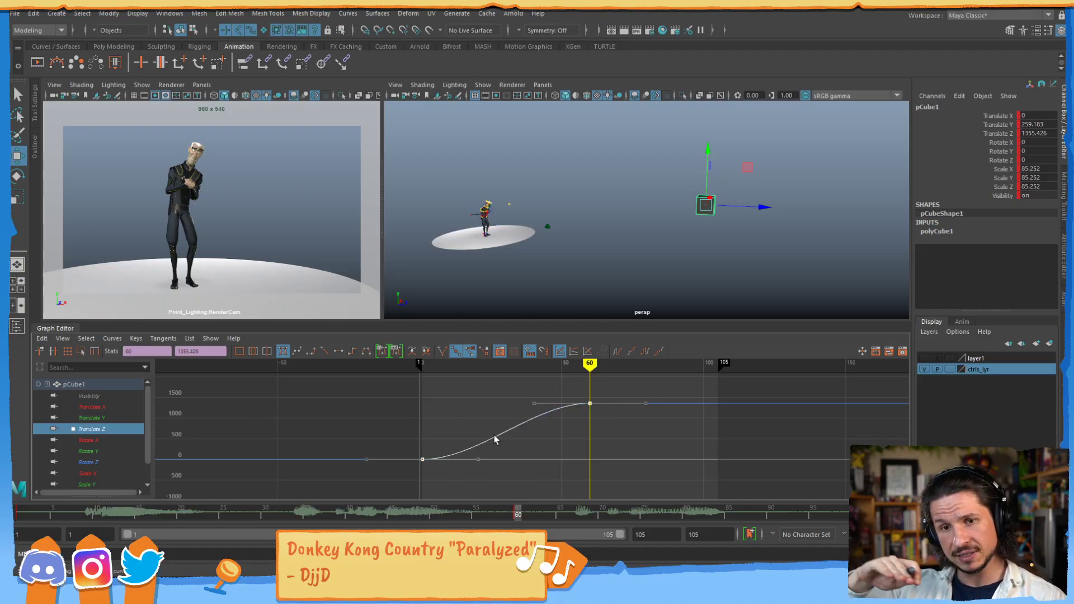
- Scrub through the cube's movement and stop at frame 37
drag(55, 512, 190, 505)
click(307, 507)
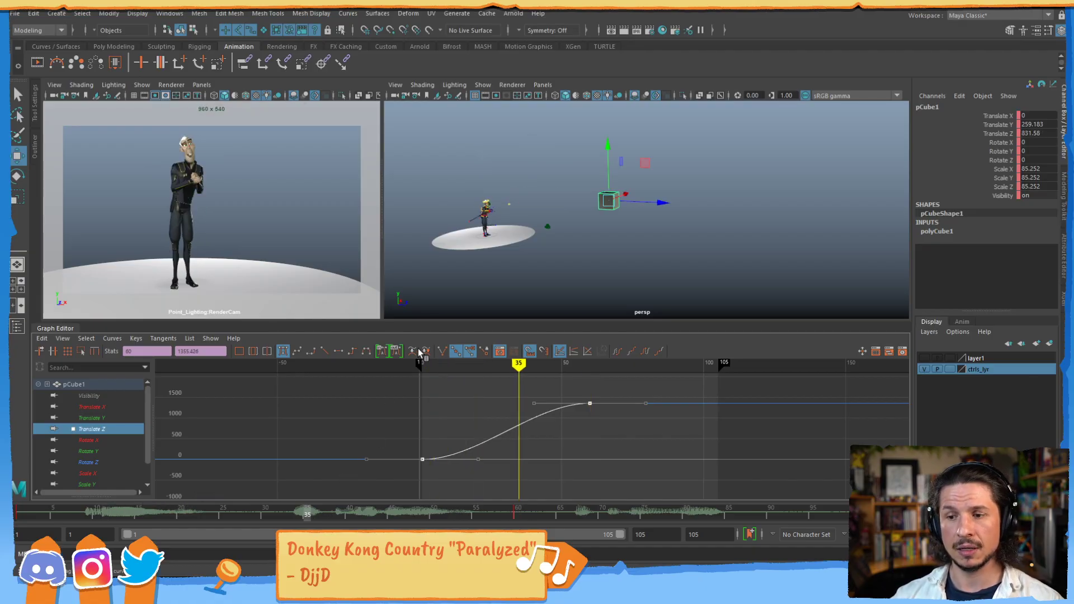
key(alt+period)
key(alt+period)
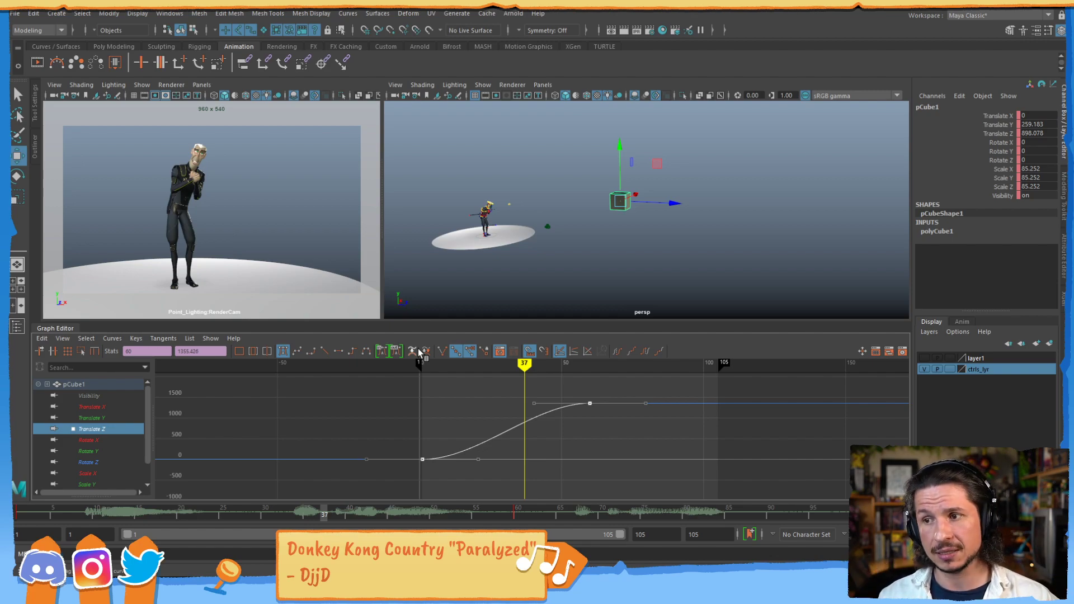
- Examine the unselected cube at close range in the perspective view and select it again
click(604, 253)
alt+drag(604, 253, 549, 265)
alt+right_drag(549, 266, 619, 239)
alt+drag(618, 238, 657, 226)
drag(646, 188, 591, 258)
alt+middle_drag(591, 258, 620, 236)
alt+right_drag(621, 236, 690, 155)
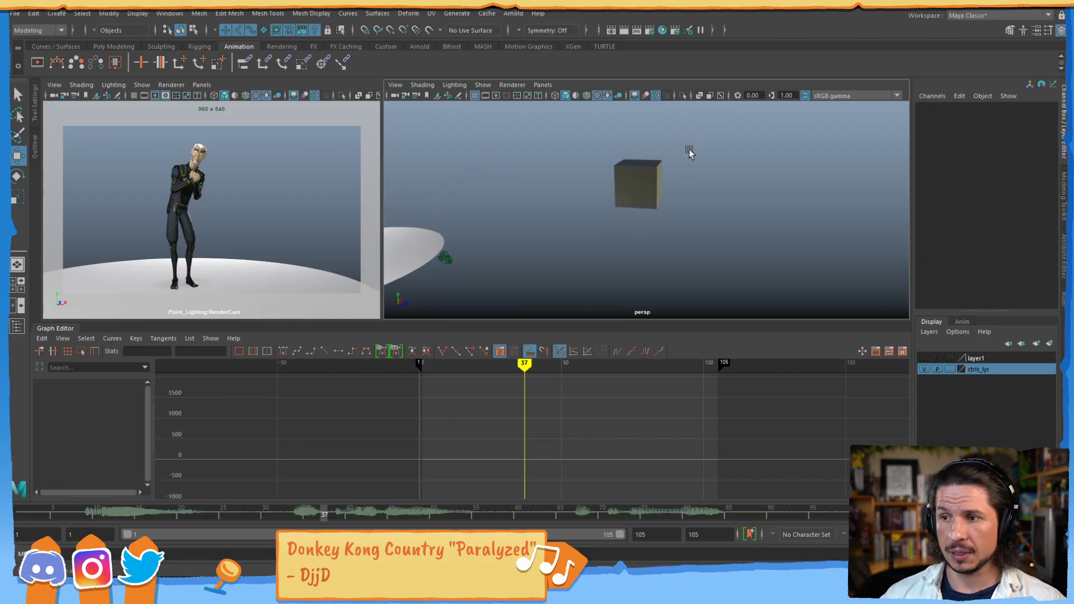
drag(660, 165, 595, 272)
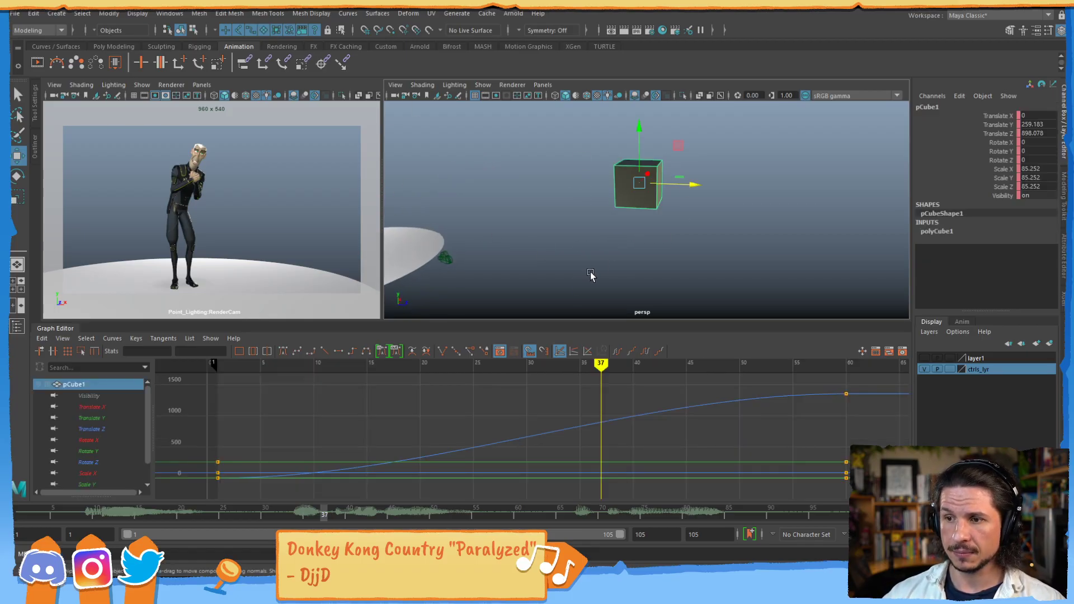
- Show only the cube's Translate Z curve and select its start key and end key in turn
click(91, 429)
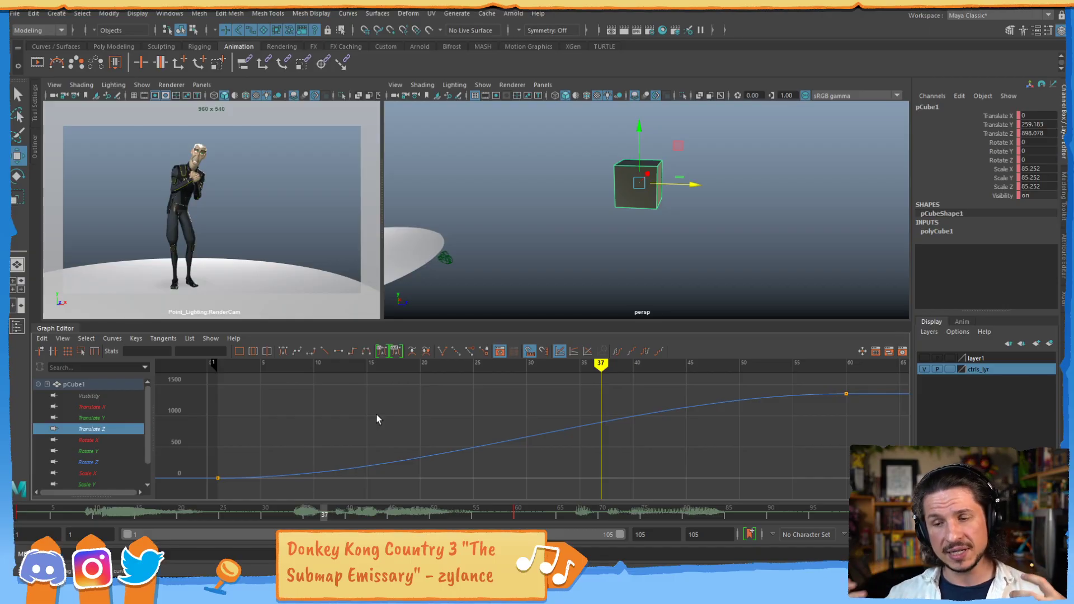
drag(235, 451, 212, 499)
drag(825, 411, 866, 380)
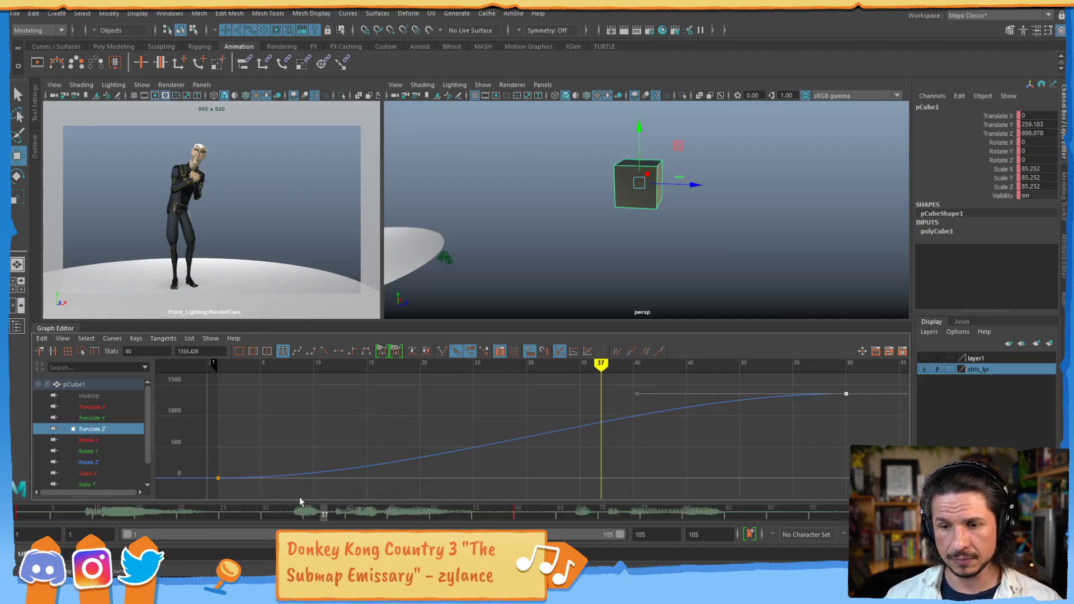
- Switch to the untitled Maya scene and select the bouncing sphere
mouse_move(180, 592)
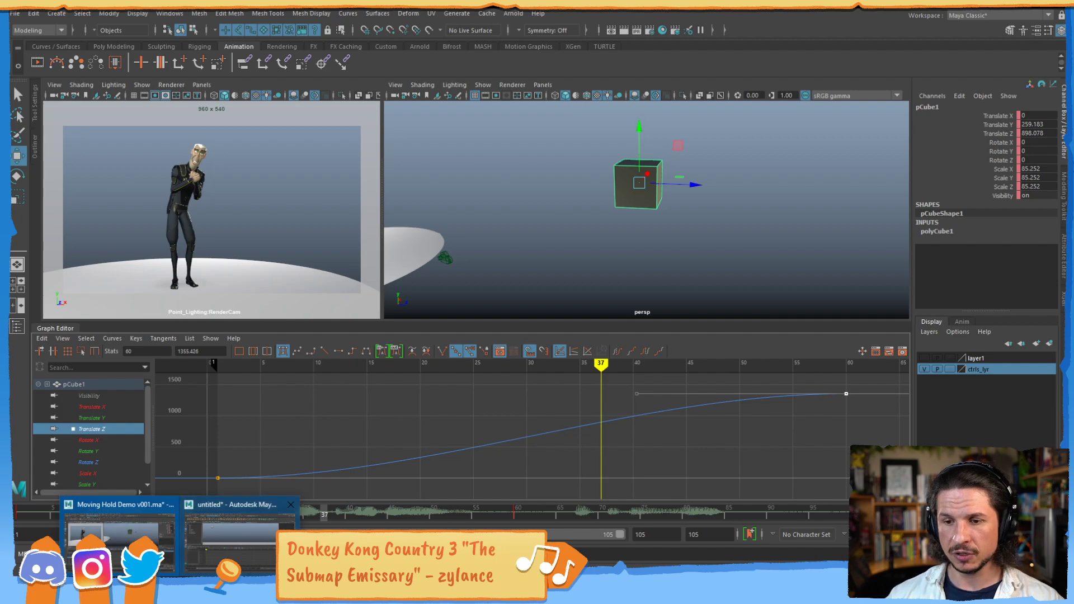
click(232, 543)
drag(302, 112, 236, 166)
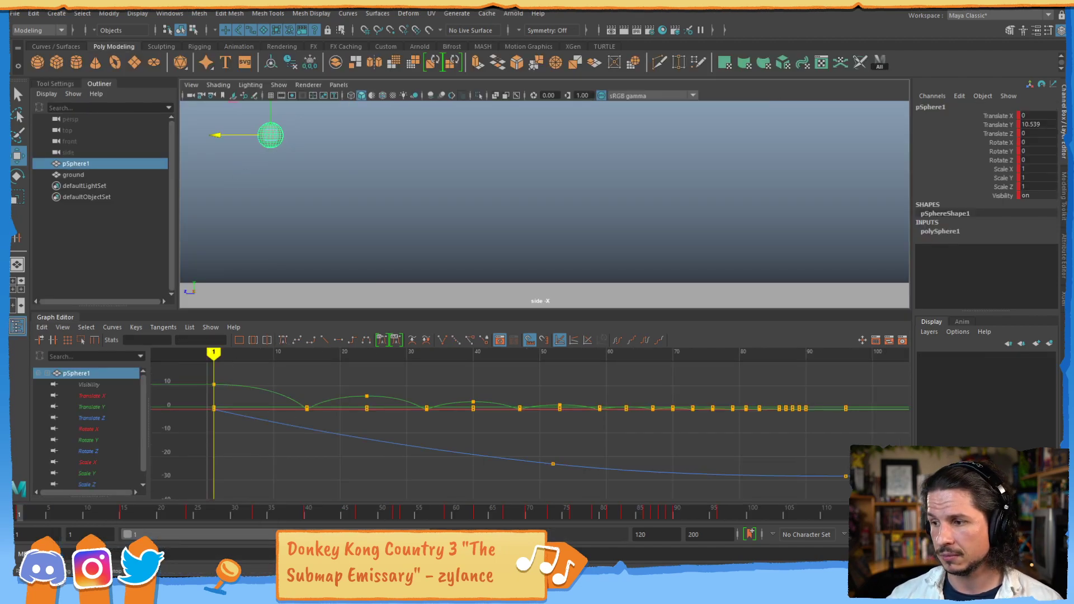
- Play the sphere's bouncing animation, stop it and return to frame 1
key(alt+v)
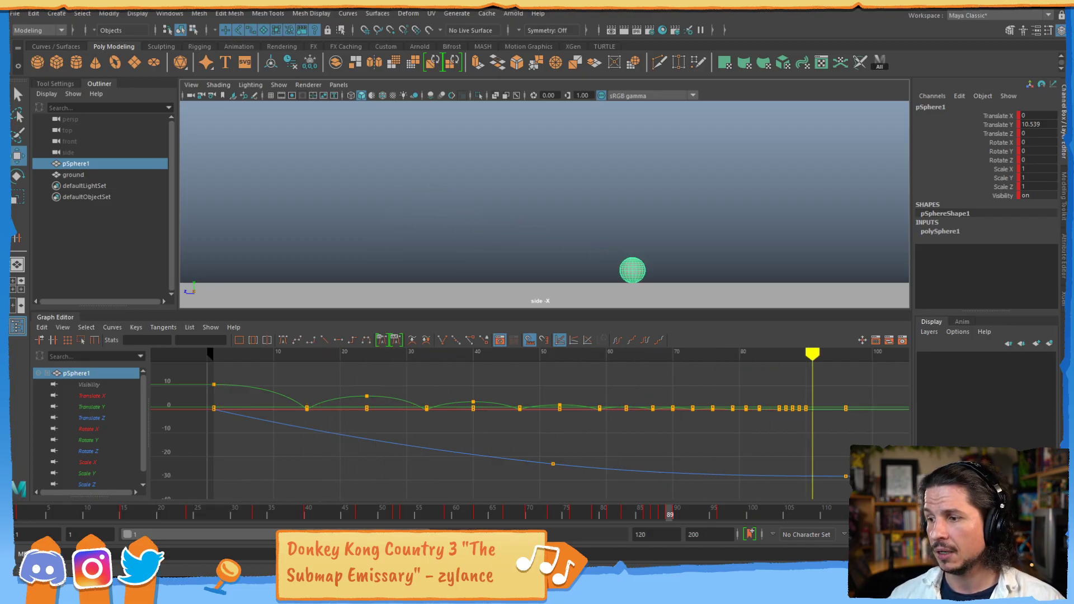
key(alt+v)
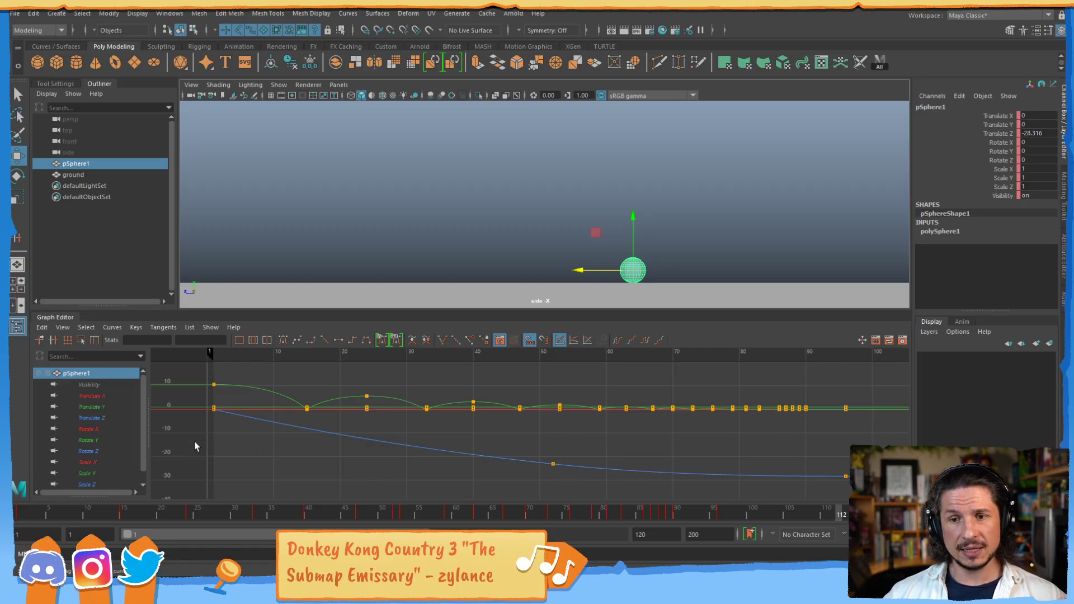
click(19, 513)
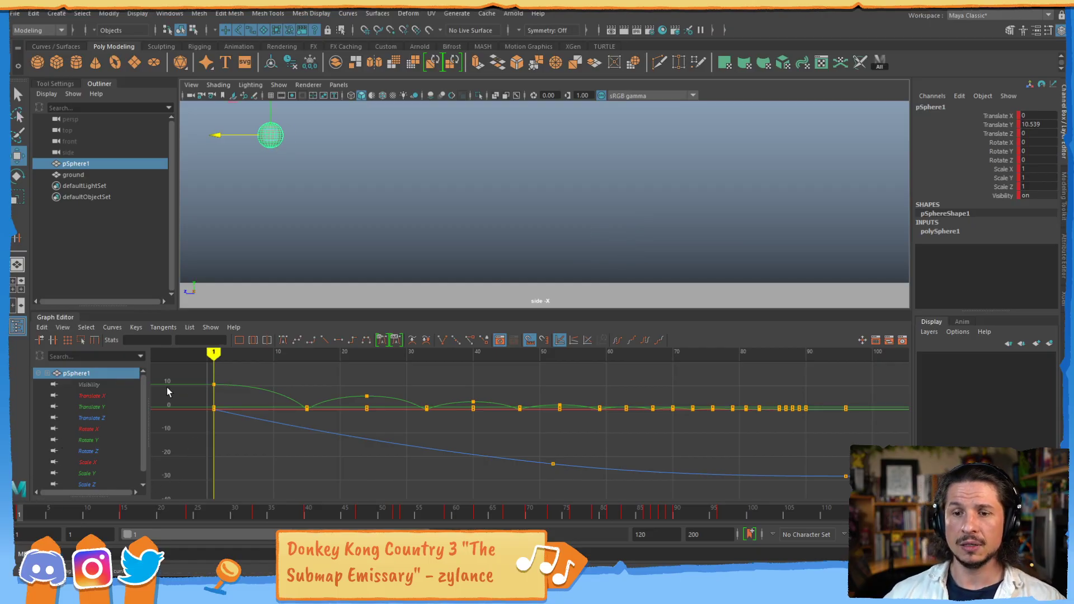
- Show only the sphere's Translate Y curve, review its full bounce range and move the current time to frame 100
click(105, 407)
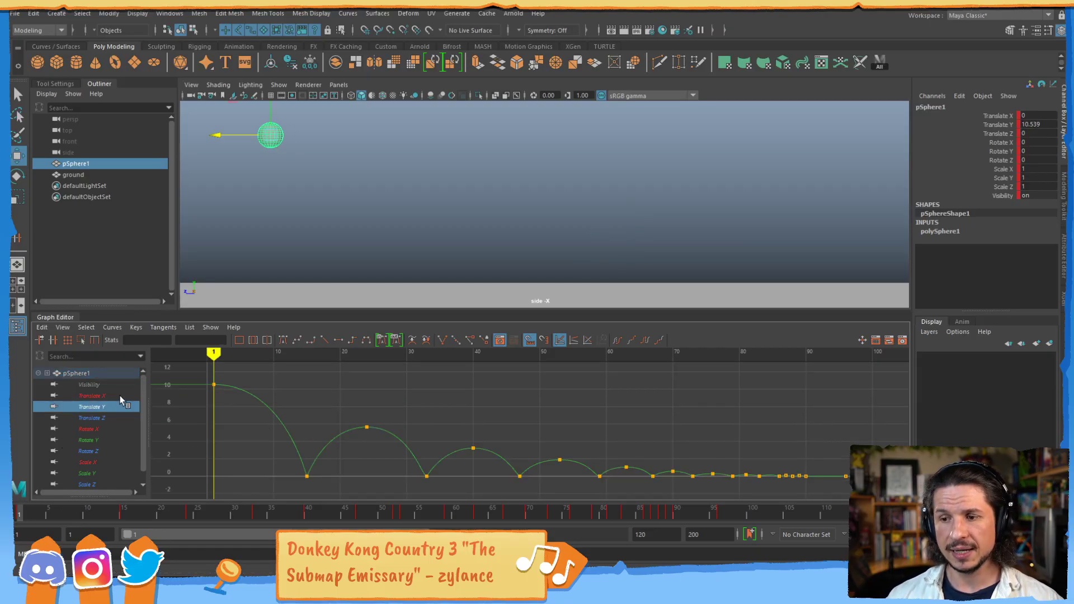
alt+right_drag(471, 472, 498, 414)
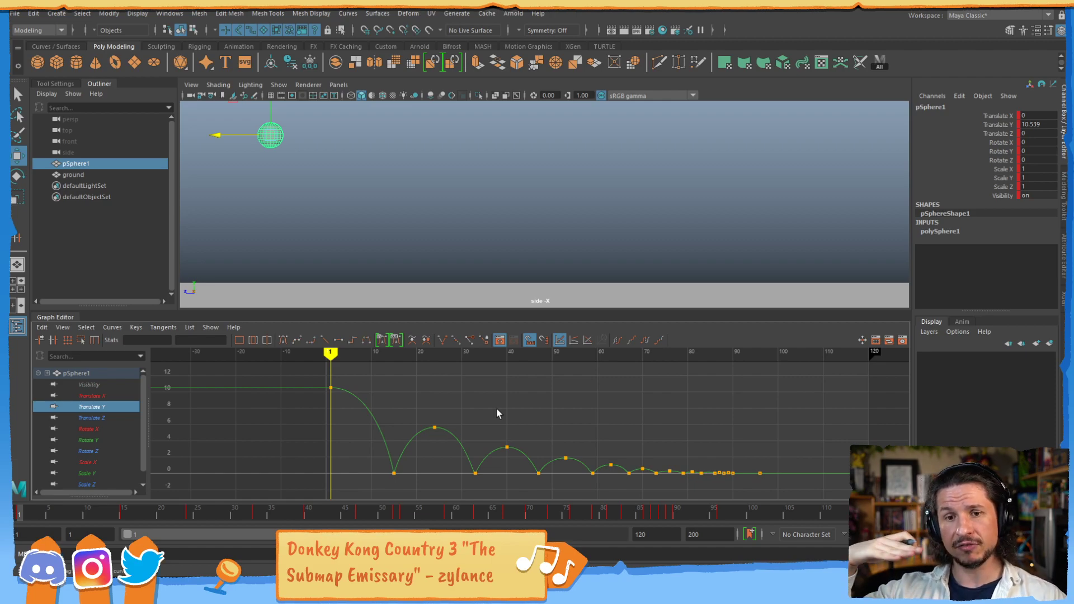
alt+middle_drag(794, 403, 552, 399)
mouse_move(740, 518)
mouse_down()
mouse_move(818, 516)
mouse_move(741, 515)
mouse_move(785, 517)
mouse_move(753, 515)
mouse_up()
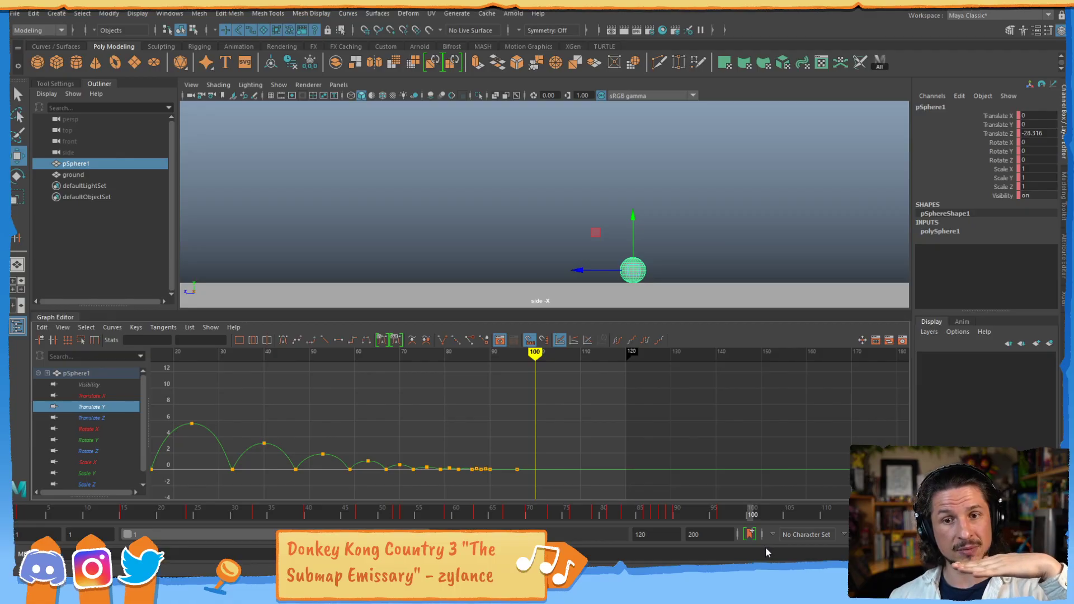
- Stretch the Translate Y curve horizontally to enlarge the early bounces and return to frame 1
alt+middle_drag(336, 426, 463, 426)
alt+shift+right_drag(349, 428, 618, 425)
alt+middle_drag(481, 428, 636, 430)
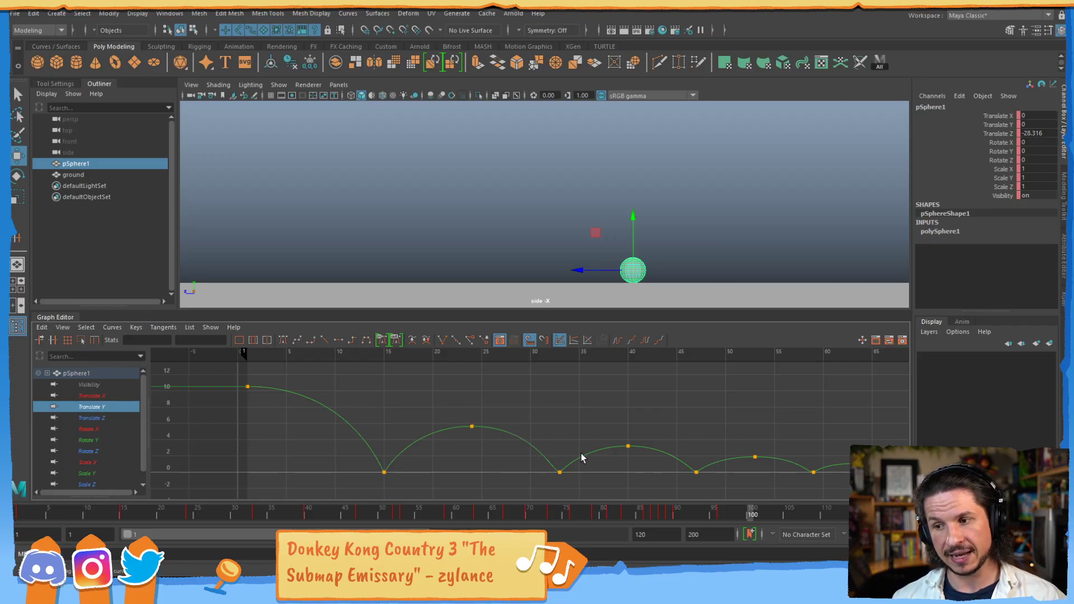
drag(18, 513, 27, 513)
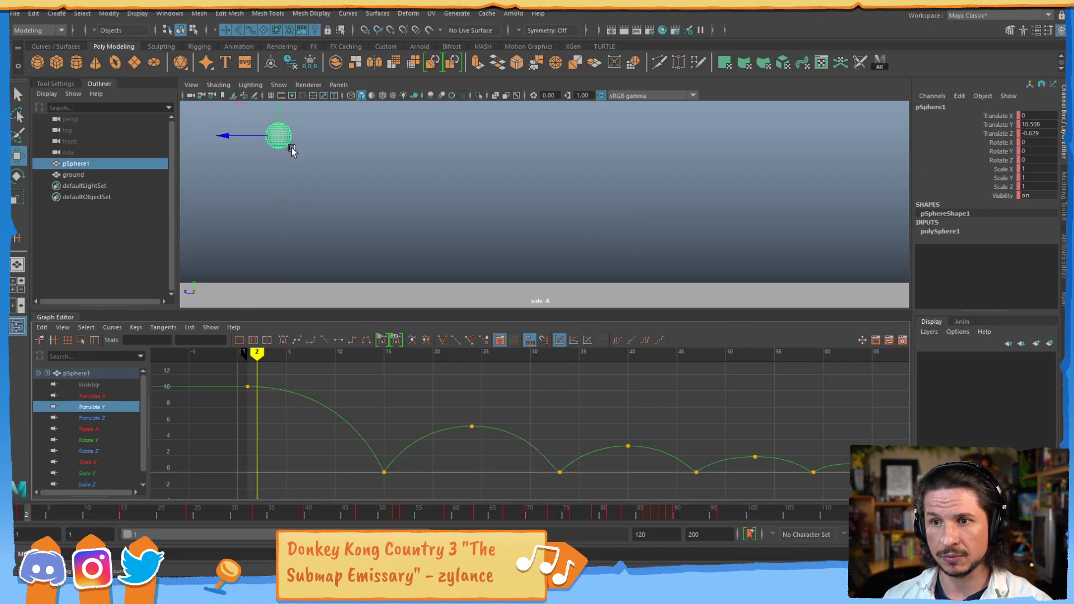
drag(27, 514, 19, 518)
- Mute the sphere's Translate Z channel and scrub to frame 25 with only the Translate Y curve shown
click(122, 417)
click(996, 131)
right_click(1002, 127)
click(998, 133)
right_click(998, 133)
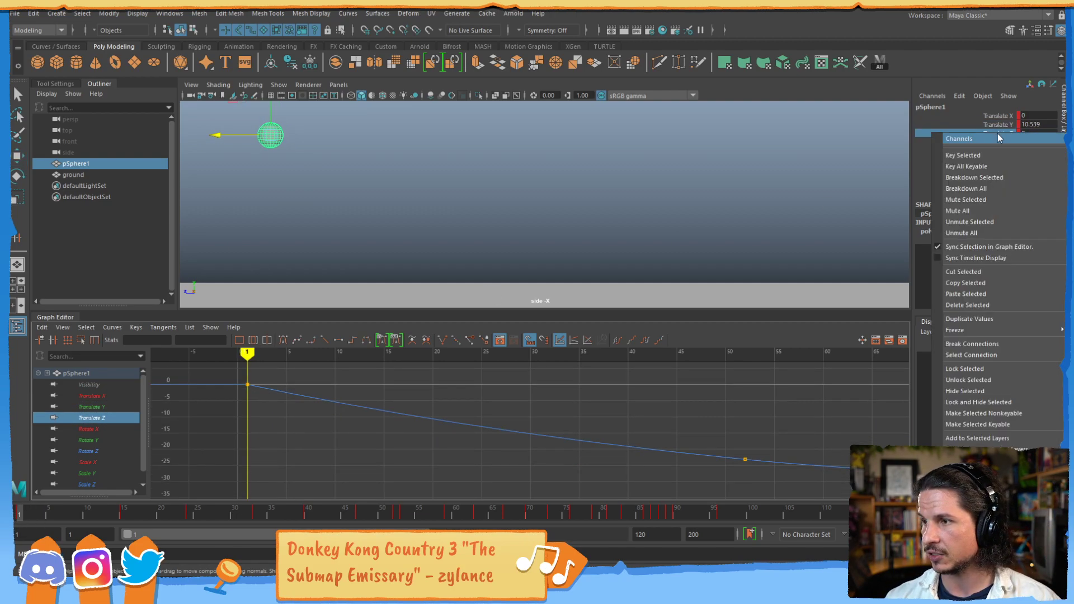
click(979, 200)
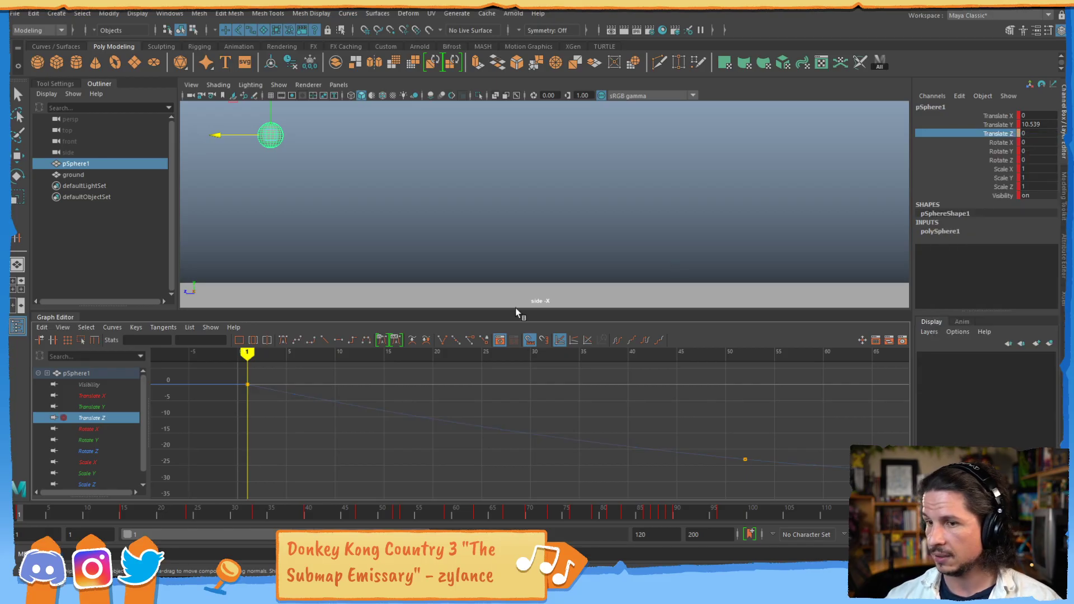
click(90, 407)
mouse_move(22, 513)
mouse_down()
mouse_move(105, 516)
mouse_move(136, 530)
mouse_move(153, 513)
mouse_move(196, 516)
mouse_up()
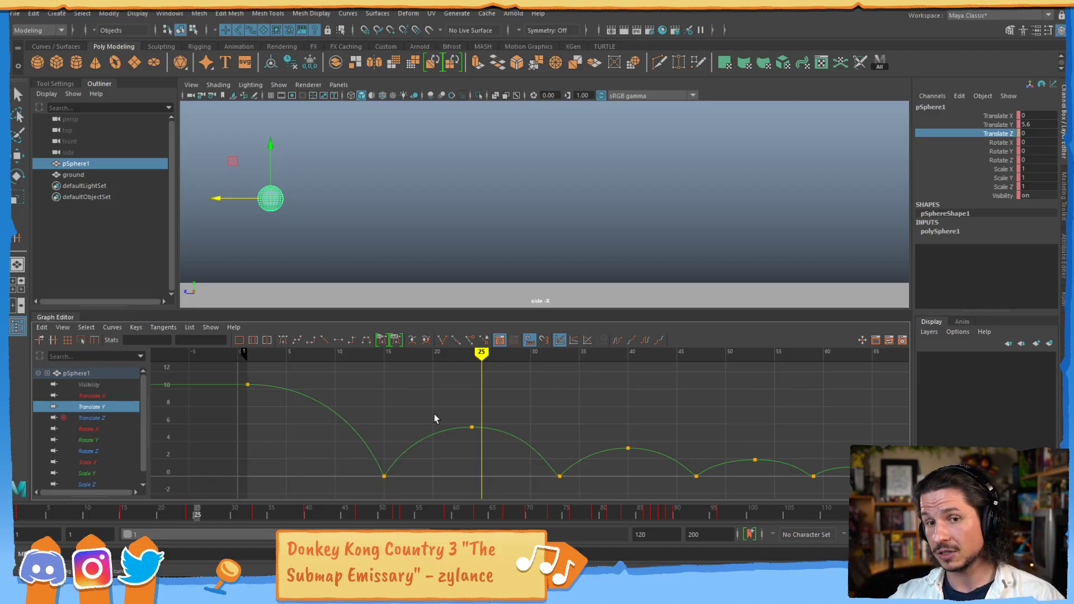
- Select the sphere's Translate Z curve, unmute that channel and scrub to frame 15
click(111, 418)
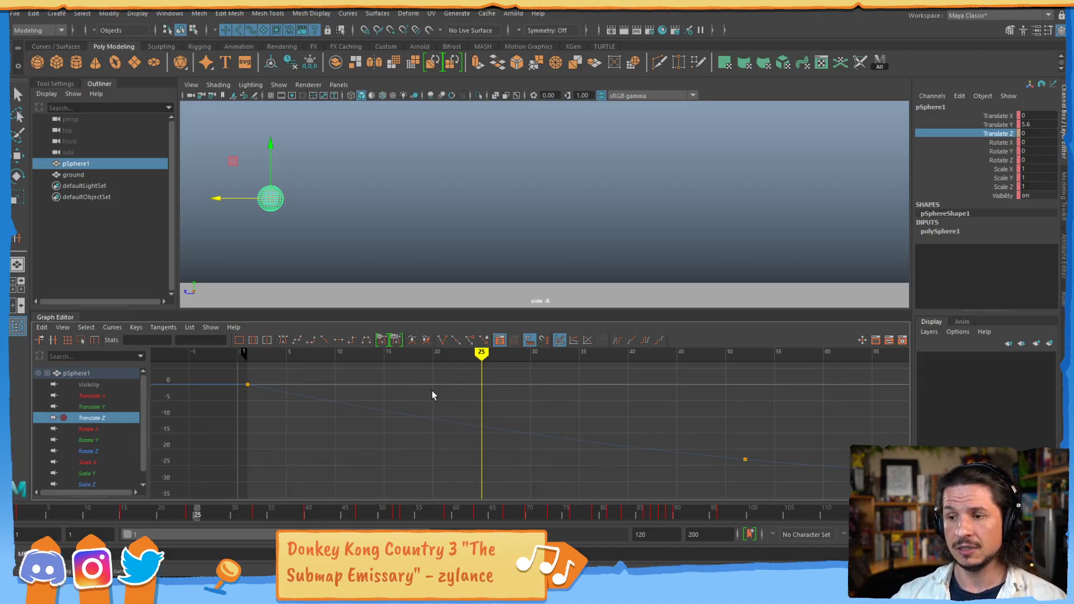
drag(422, 384, 492, 466)
right_click(1001, 134)
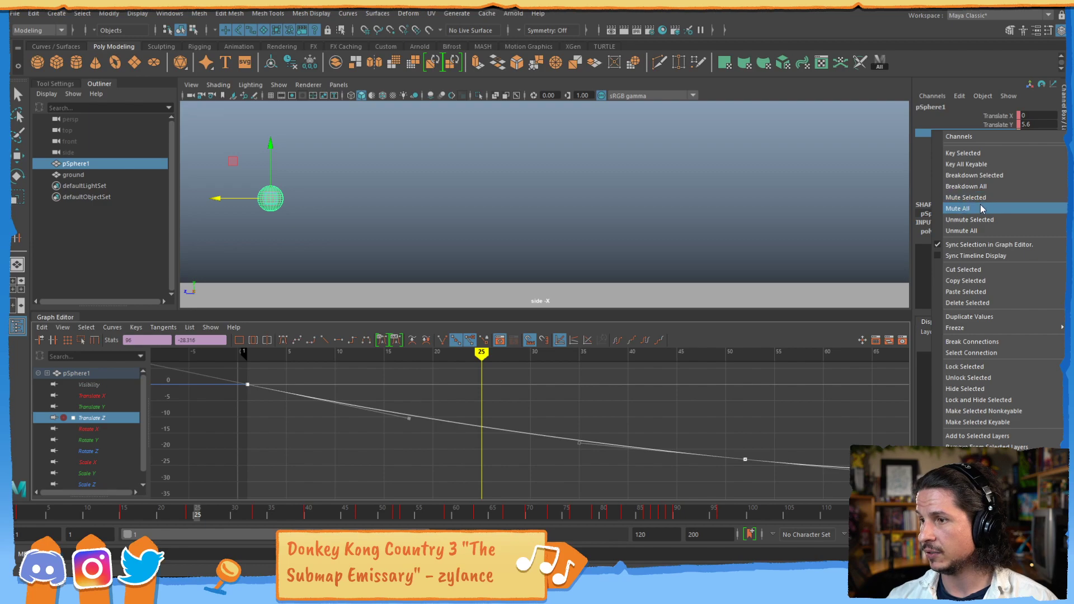
click(984, 222)
drag(50, 508, 124, 509)
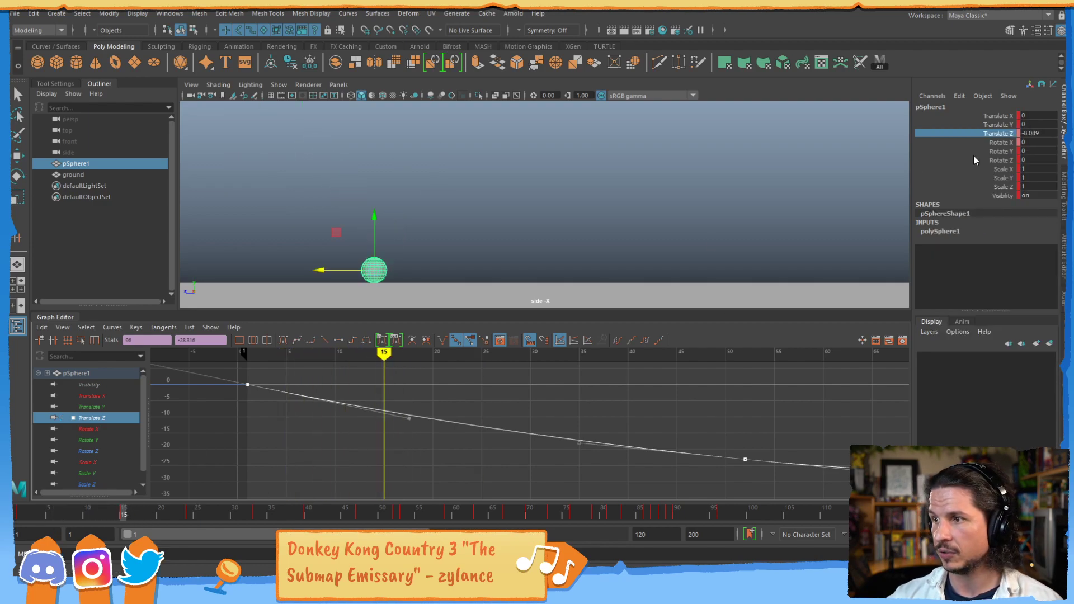
- Mute the sphere's Translate Y channel and return to frame 1
click(1002, 125)
right_click(1003, 129)
click(979, 193)
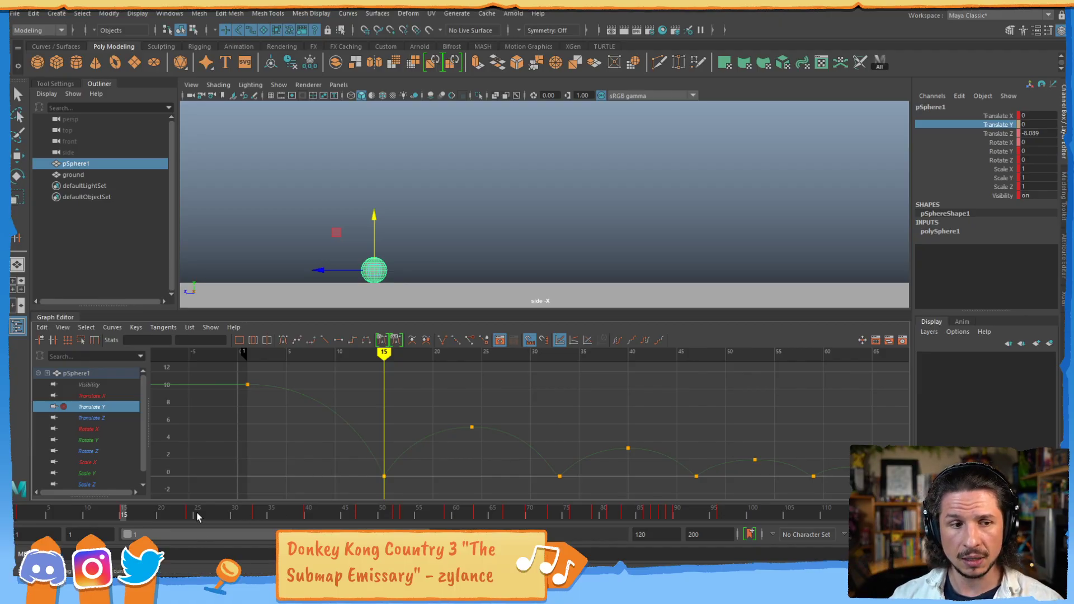
drag(37, 515, 18, 515)
- Show only the whole Translate Z curve and play the sphere's animation, stopping it back at frame 1
click(132, 417)
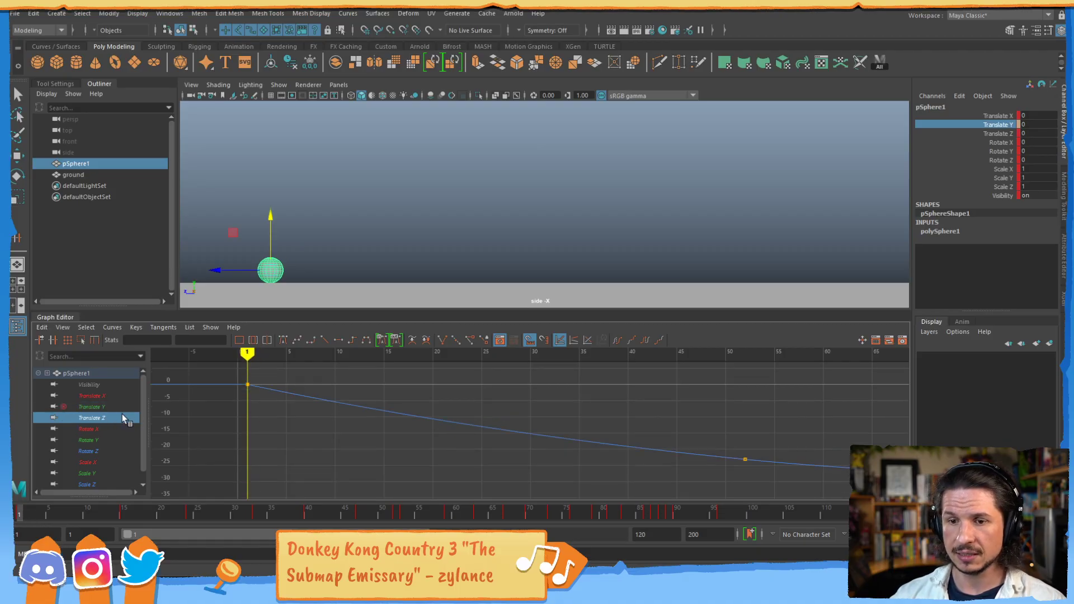
alt+right_drag(704, 425, 581, 427)
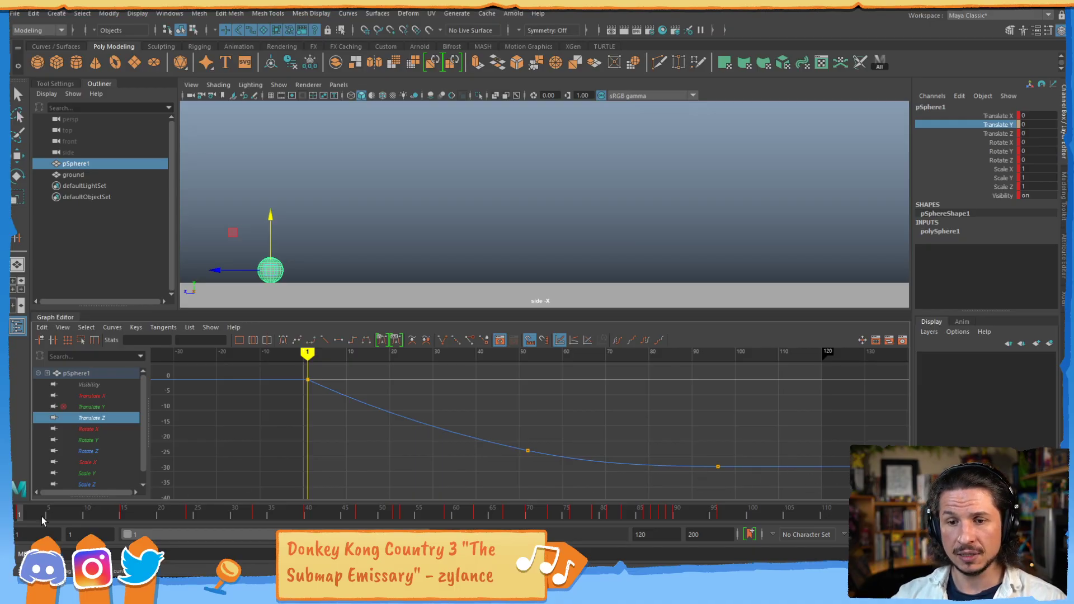
key(alt+v)
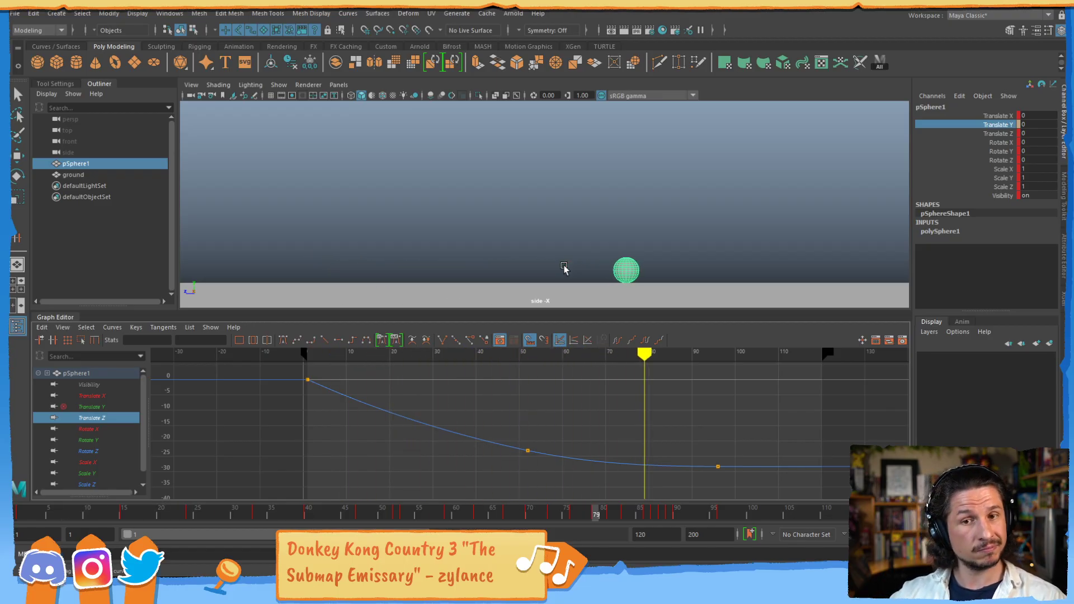
key(Escape)
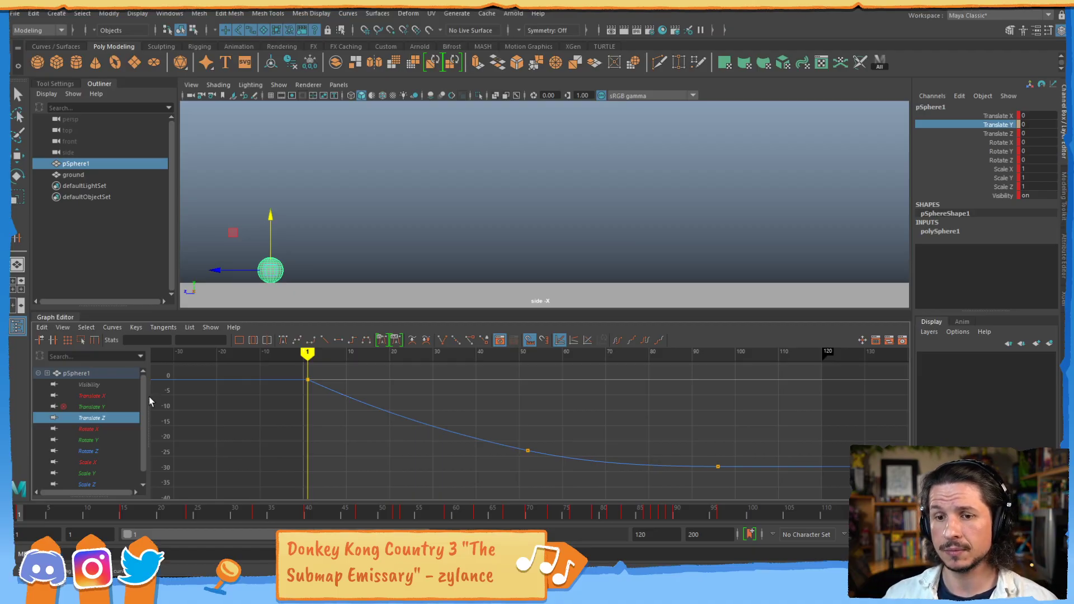
- Show the sphere's Translate Y curve and unmute its channel
click(101, 409)
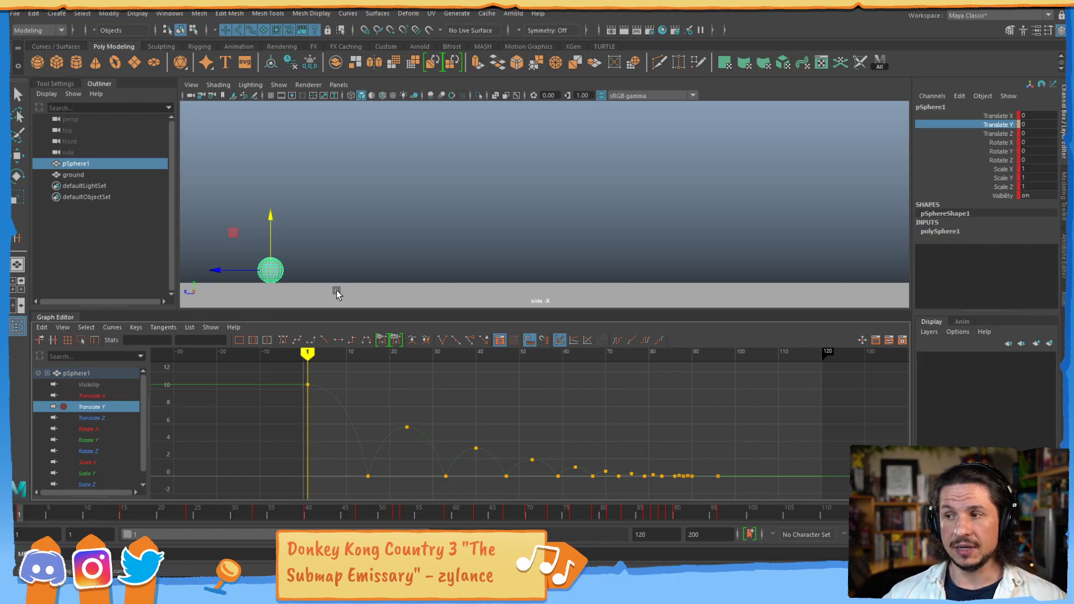
right_click(1000, 125)
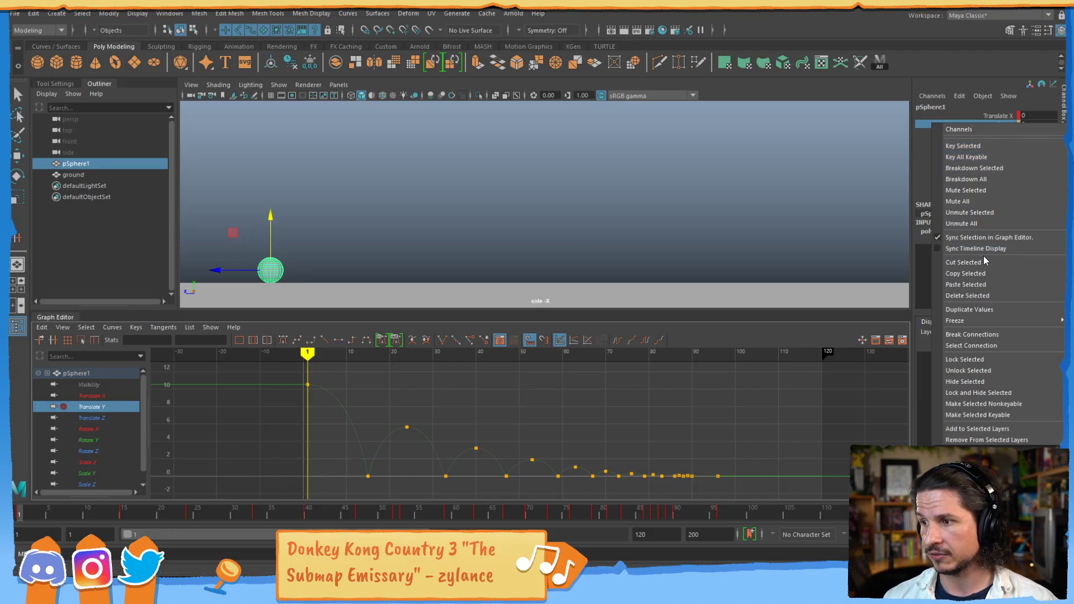
click(974, 224)
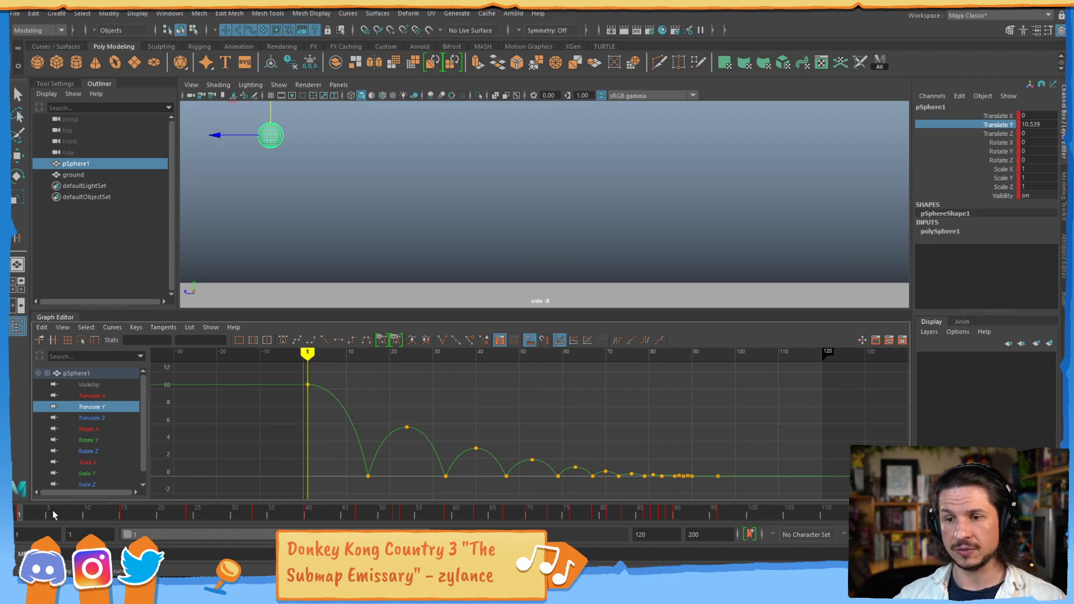
- Stretch the unmuted Translate Y curve horizontally around the first bounces and scrub back to frame 1
alt+right_drag(419, 417, 606, 417)
alt+middle_drag(546, 423, 659, 424)
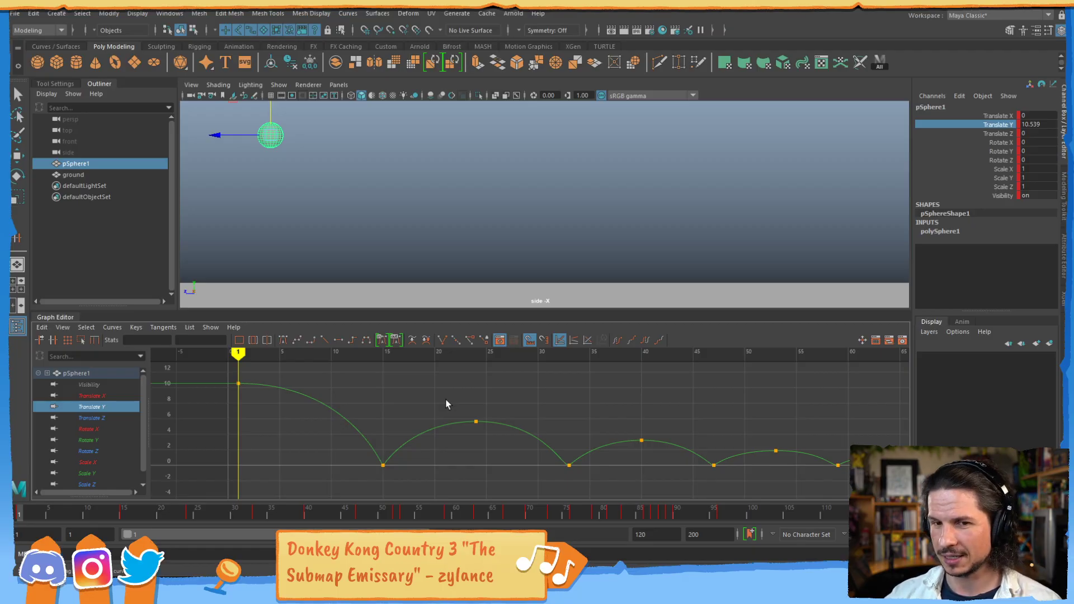
drag(27, 510, 19, 514)
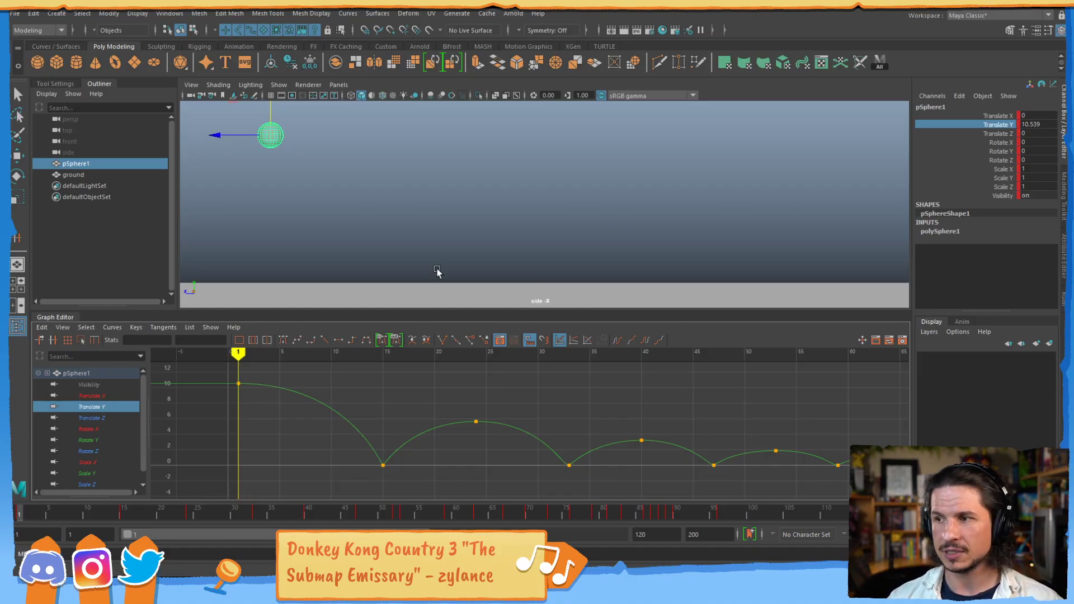
- Mute the sphere's Translate Z channel and scrub from frame 1 to frame 16
click(999, 135)
right_click(999, 134)
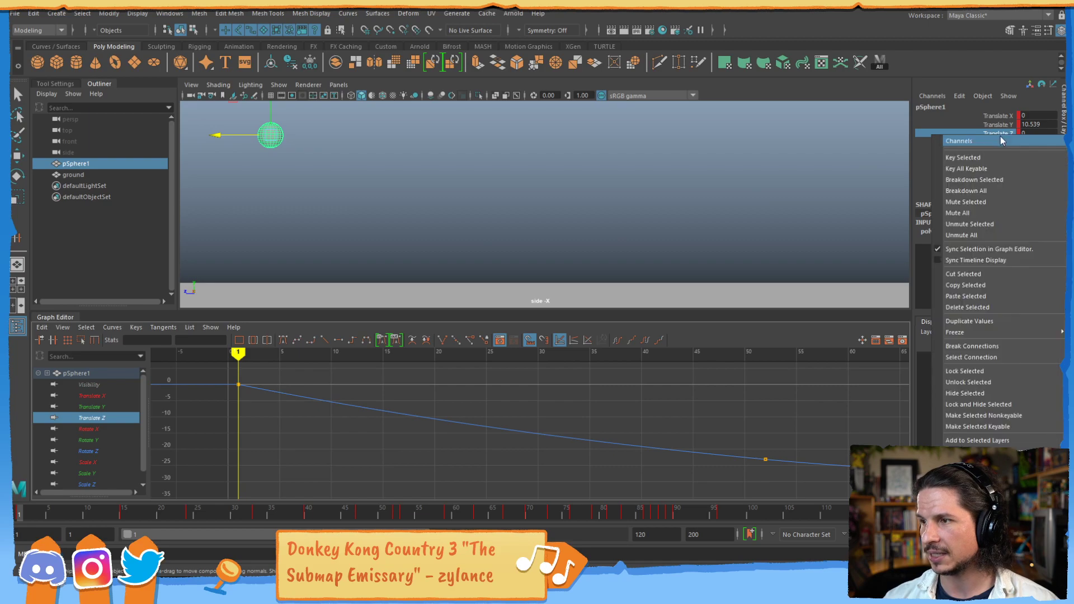
click(990, 203)
drag(21, 515, 131, 515)
key(w)
- Show only the Translate Y curve and scrub through the second bounce, pausing at frame 24 and ending at frame 31
click(107, 407)
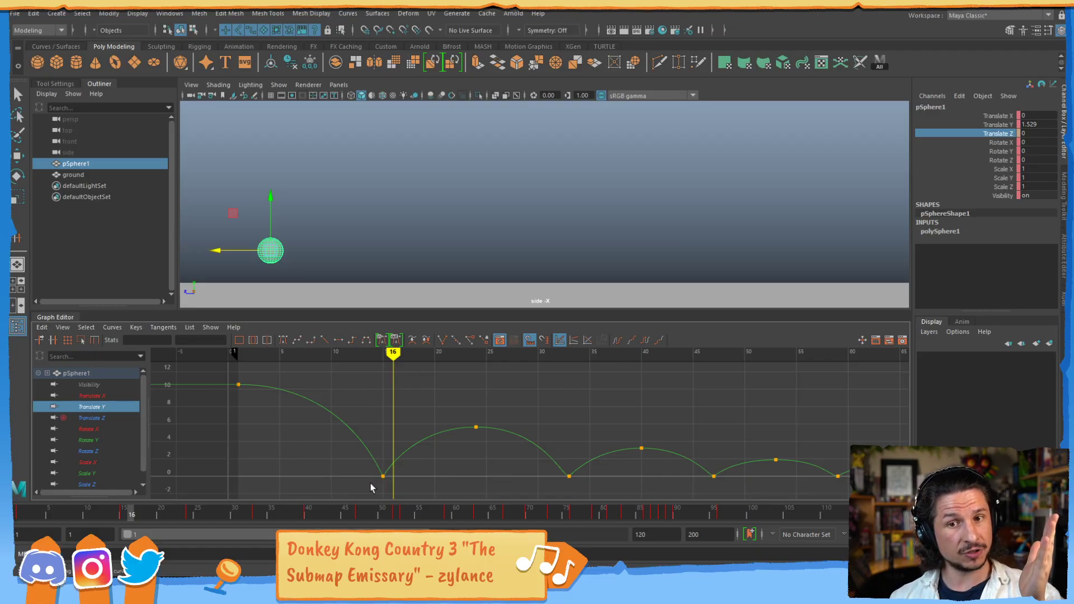
drag(80, 516, 168, 515)
click(189, 517)
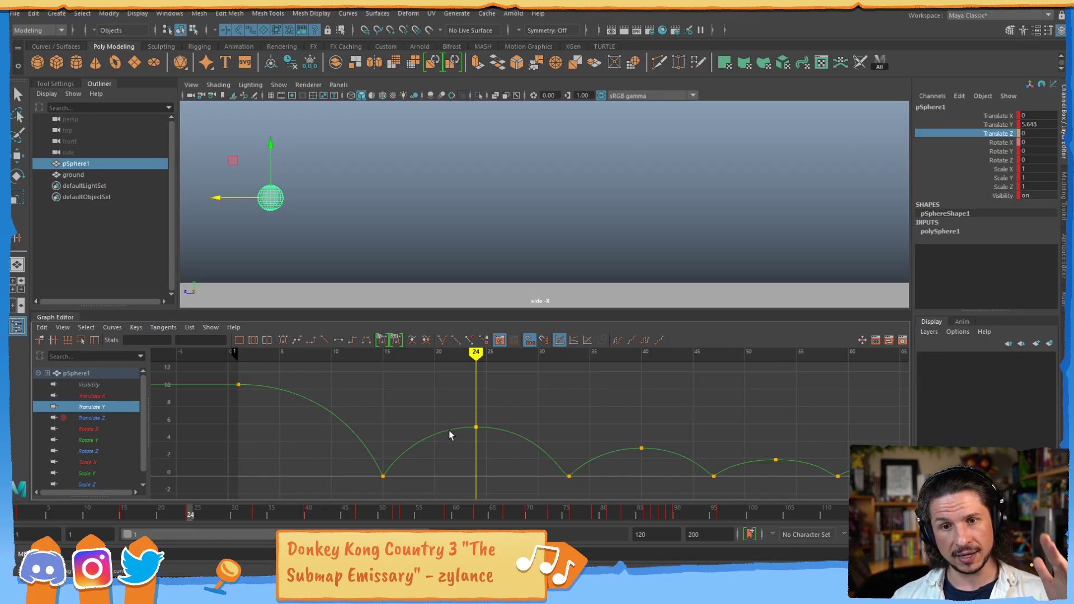
drag(190, 514, 241, 514)
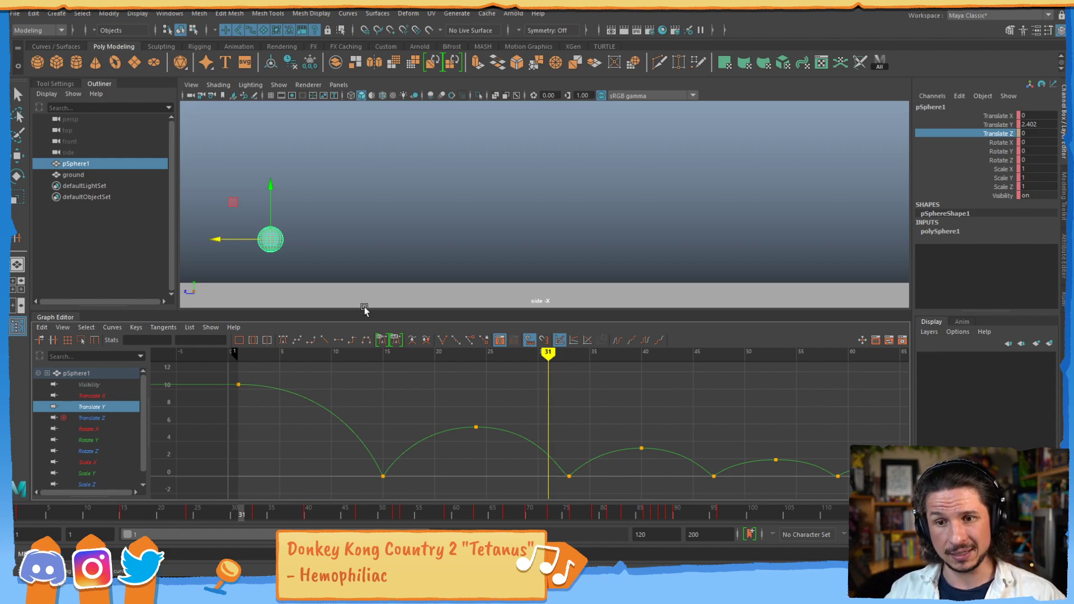
- Show the Translate Z curve and unmute its channel
click(109, 416)
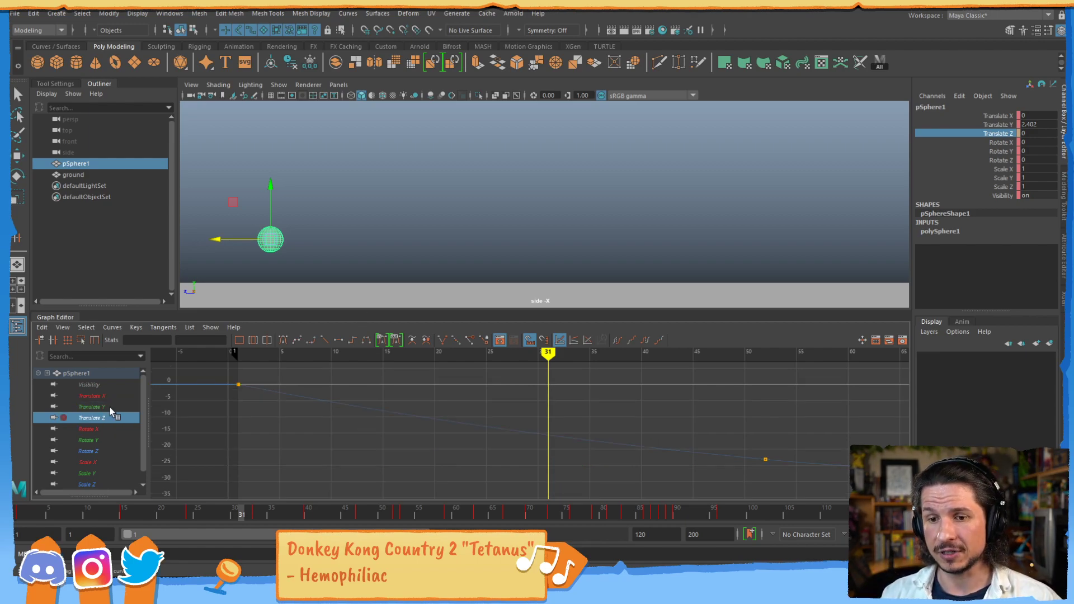
right_click(1003, 133)
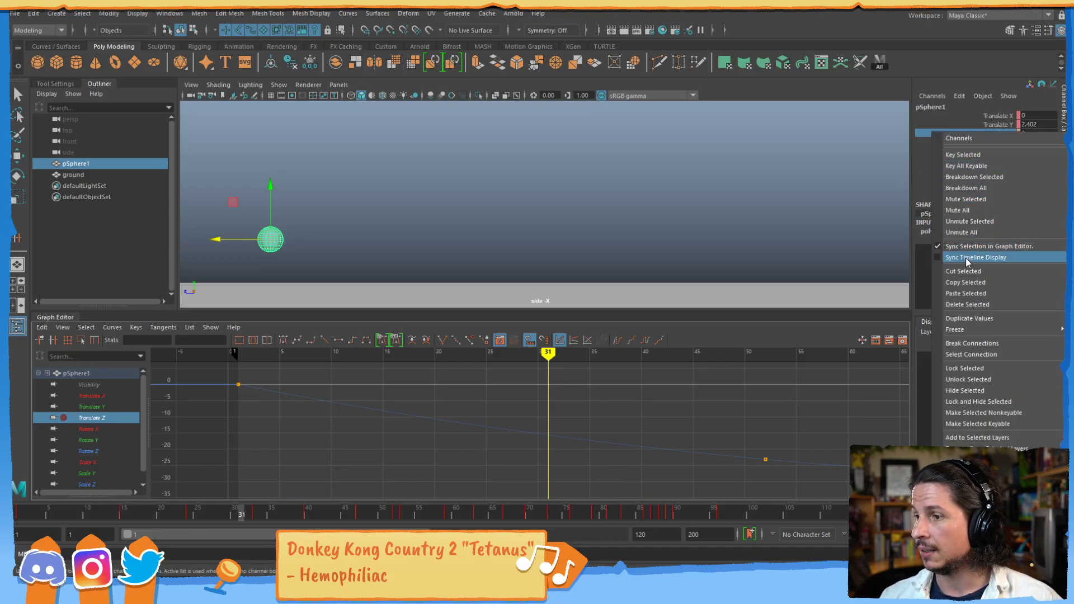
click(970, 221)
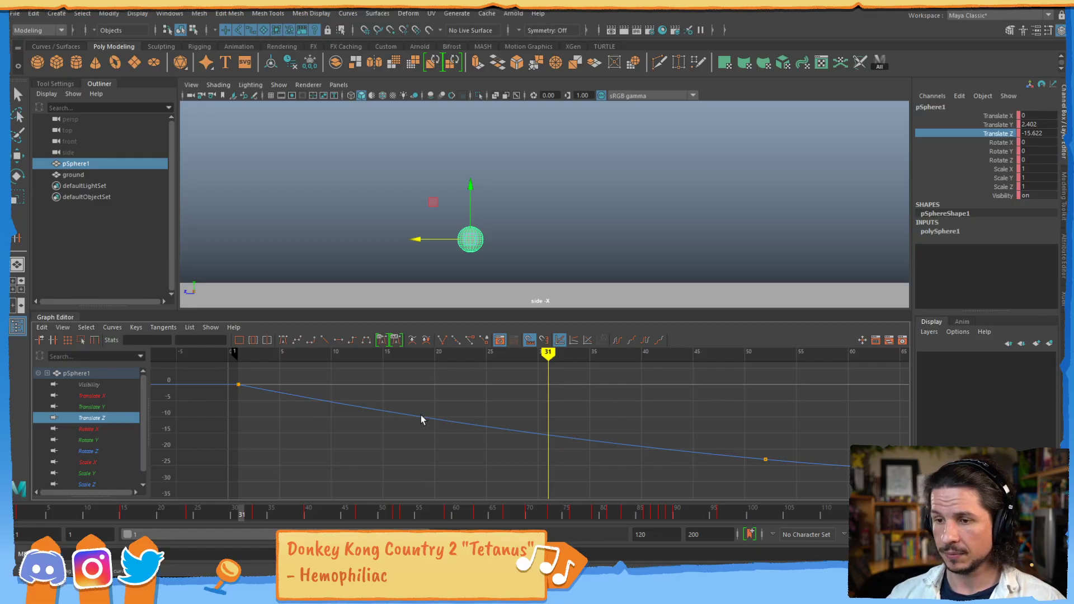
- Raise the last key of the sphere's Translate Z curve to about -13 so the ball travels back after the middle key
alt+middle_drag(824, 424, 574, 411)
alt+right_drag(693, 384, 536, 401)
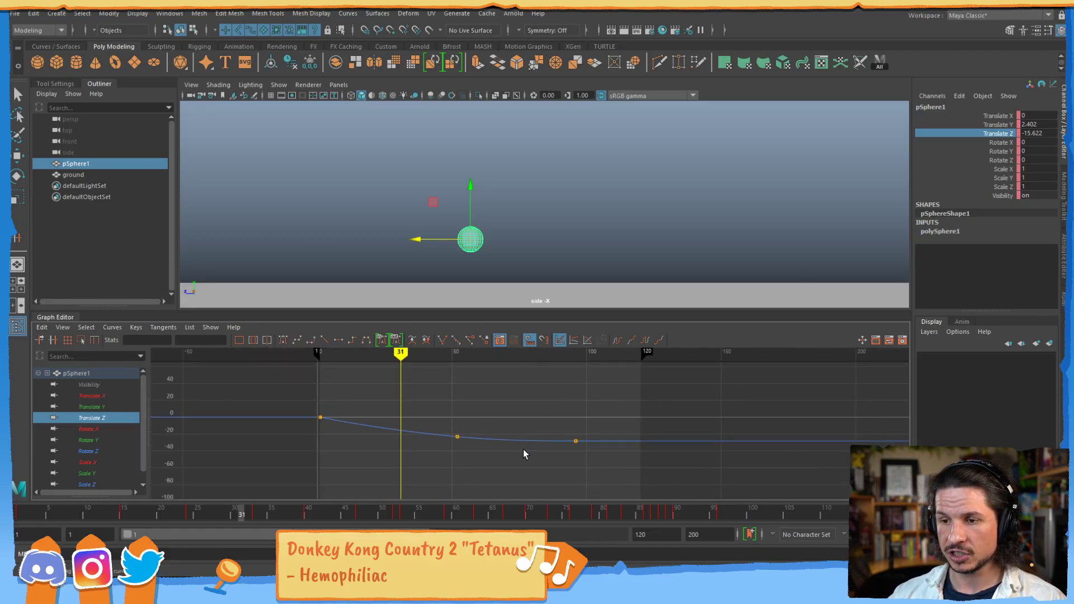
alt+shift+right_drag(525, 450, 489, 442)
alt+middle_drag(490, 442, 480, 410)
drag(608, 428, 555, 485)
shift+middle_drag(570, 480, 575, 413)
drag(574, 413, 567, 412)
alt+middle_drag(496, 396, 539, 434)
click(509, 417)
alt+right_drag(556, 388, 531, 413)
alt+shift+middle_drag(531, 413, 541, 413)
alt+shift+right_drag(540, 412, 571, 421)
alt+middle_drag(529, 421, 508, 422)
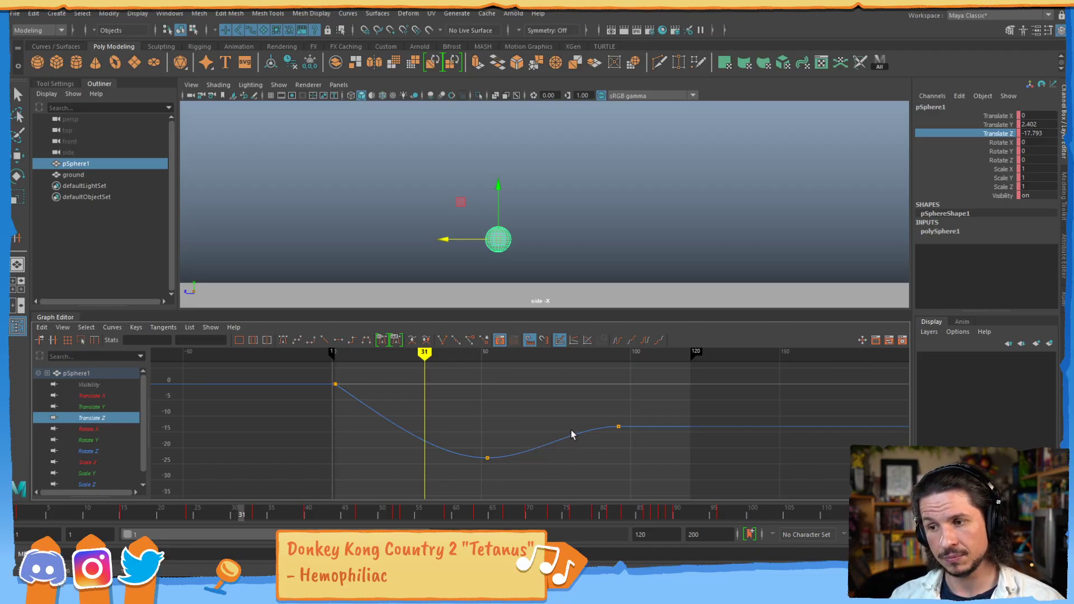
- Play the edited bounce from frame 1, stop at frame 75 and show only the sphere's Translate Y curve
click(21, 512)
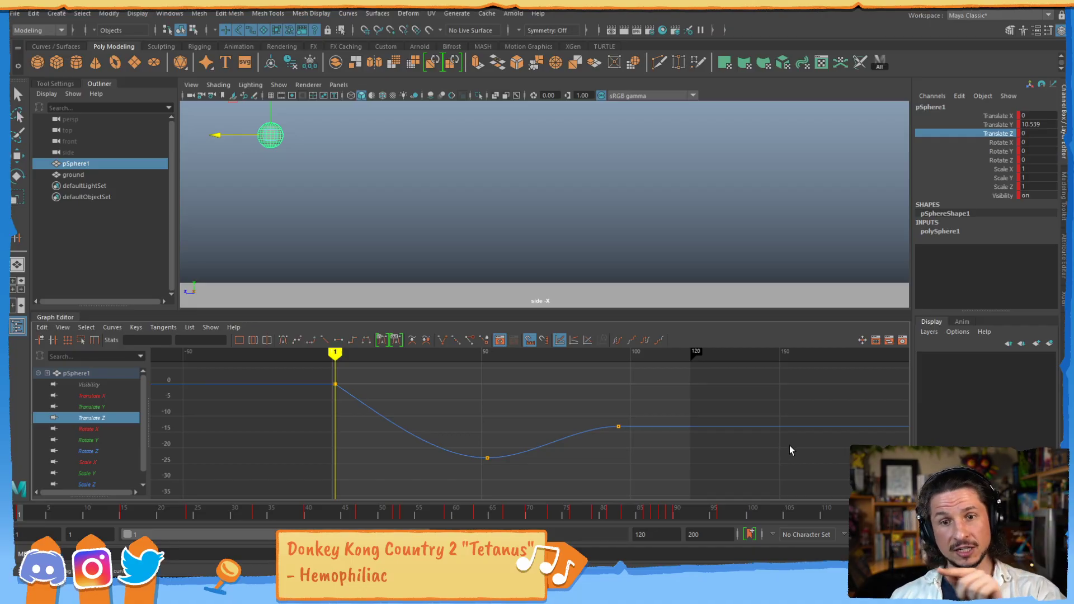
key(alt+v)
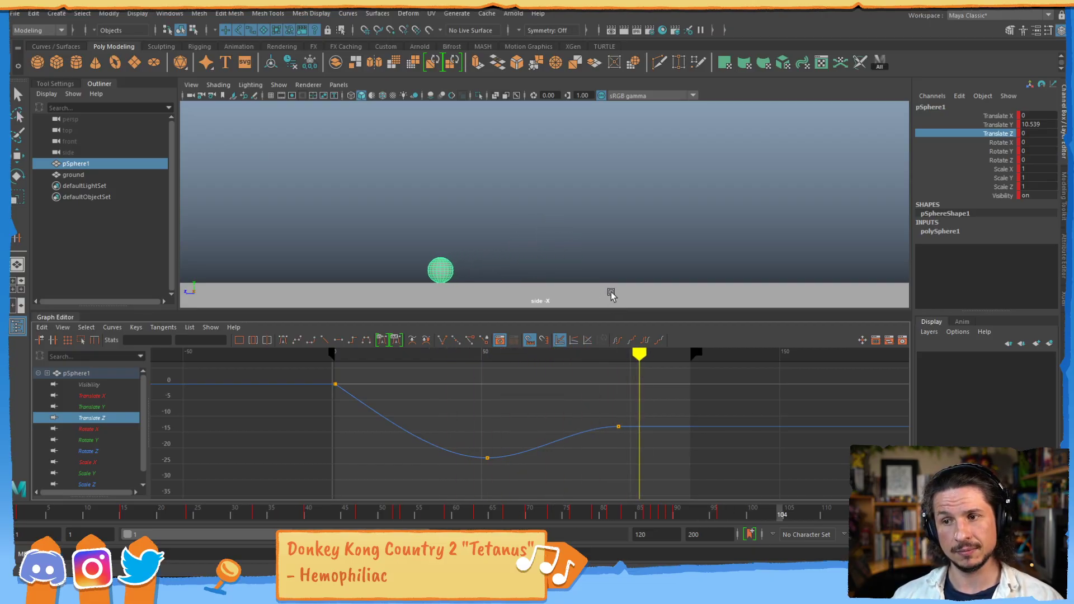
drag(49, 523, 714, 505)
key(alt+v)
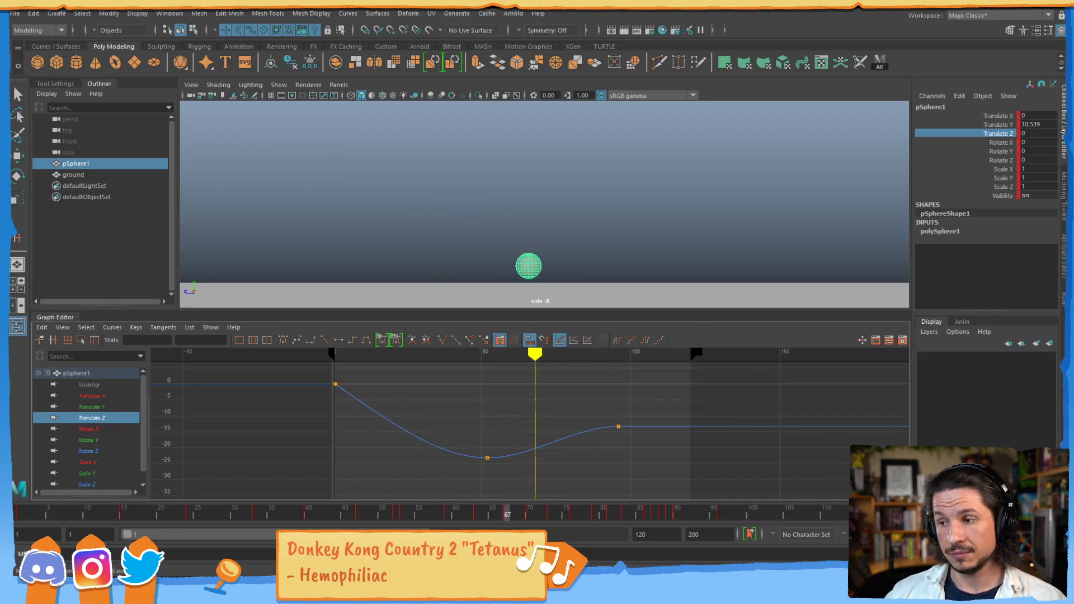
key(alt+v)
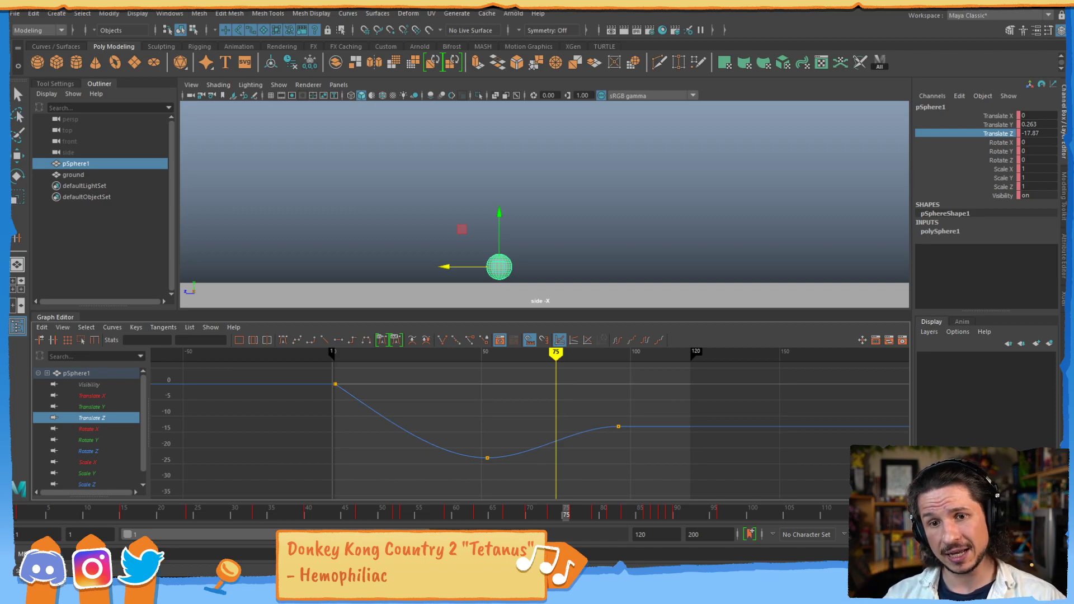
click(119, 403)
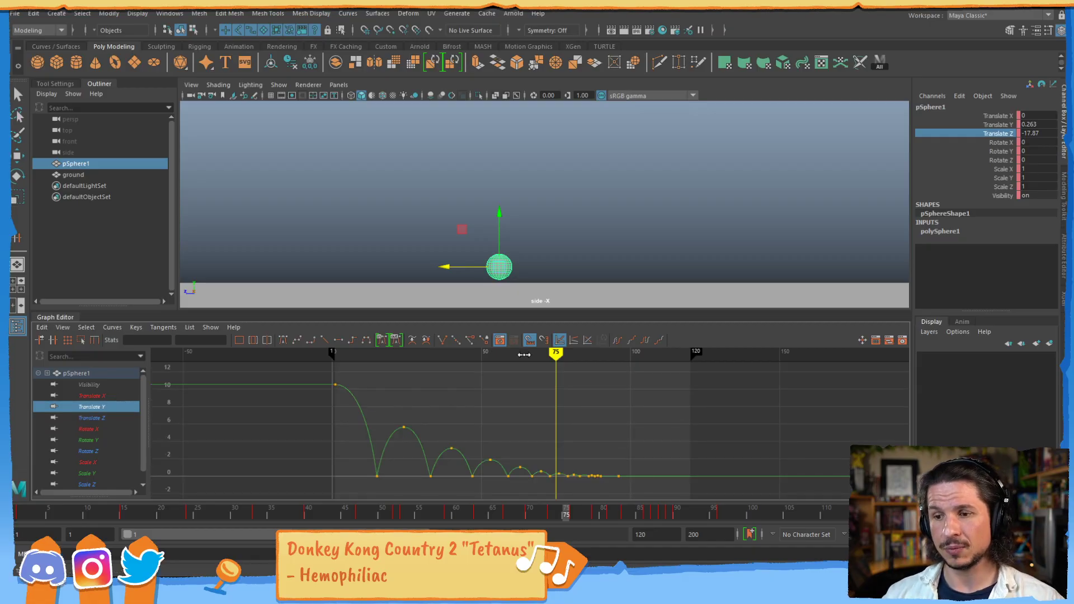
- Switch to the Animation menu set, create a motion trail for the sphere and deselect everything
alt+right_drag(388, 434, 499, 439)
key(a)
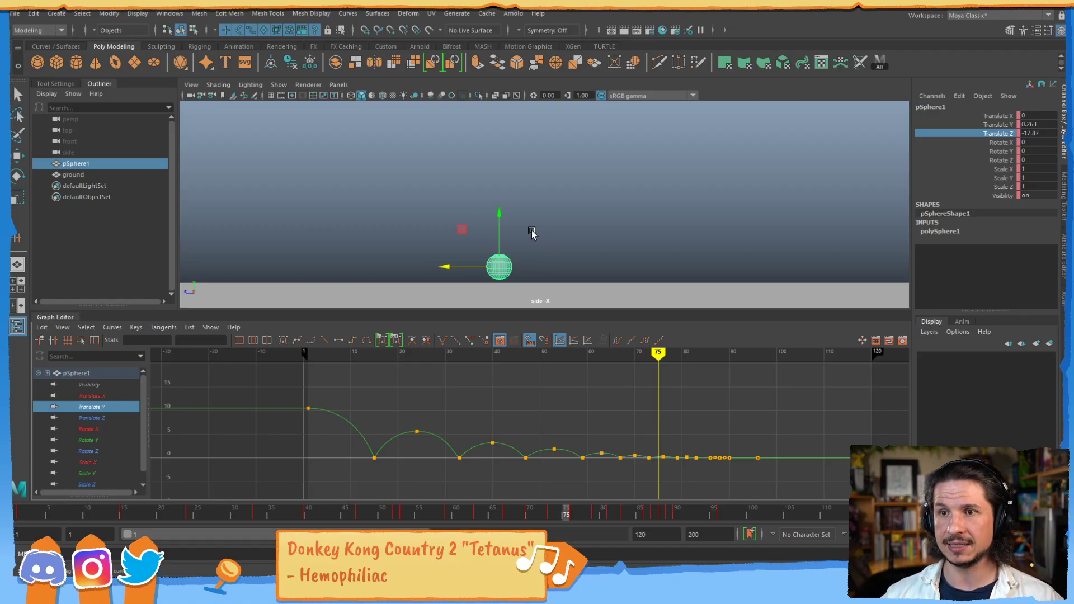
click(265, 14)
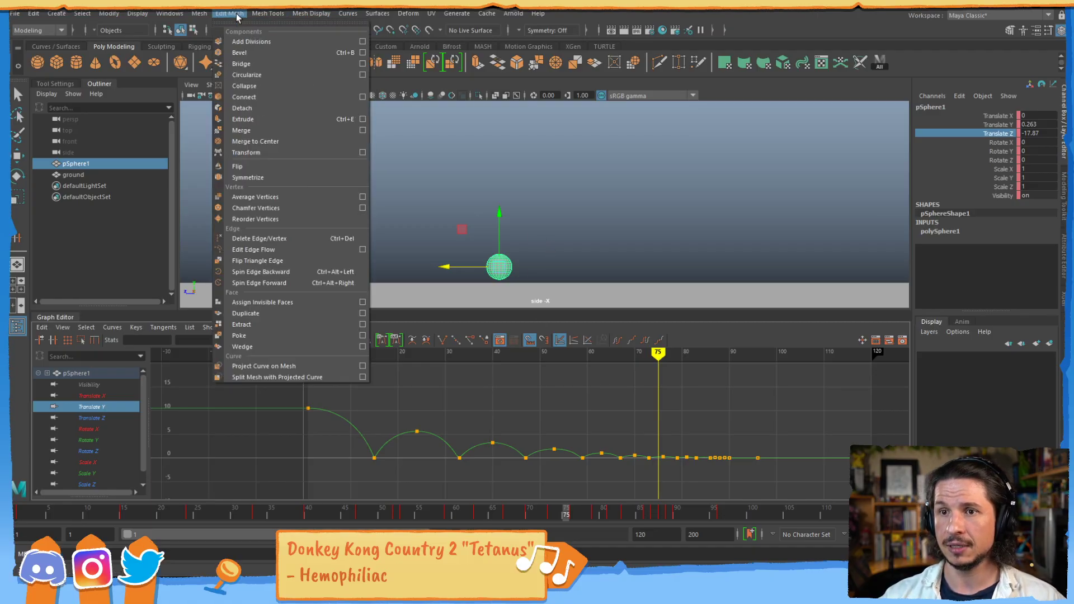
click(38, 31)
click(27, 64)
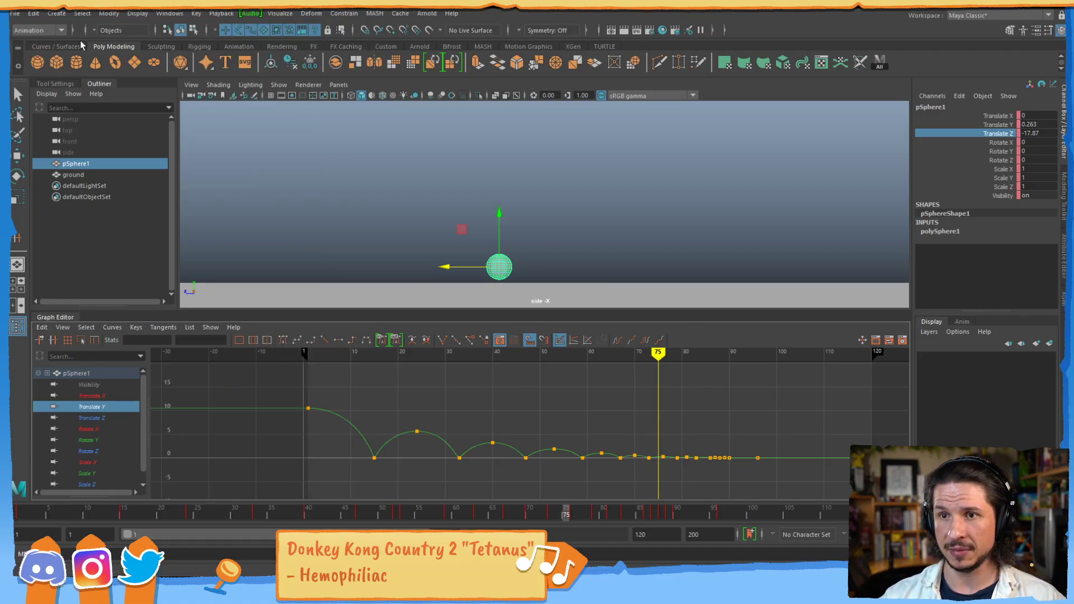
click(280, 13)
click(324, 42)
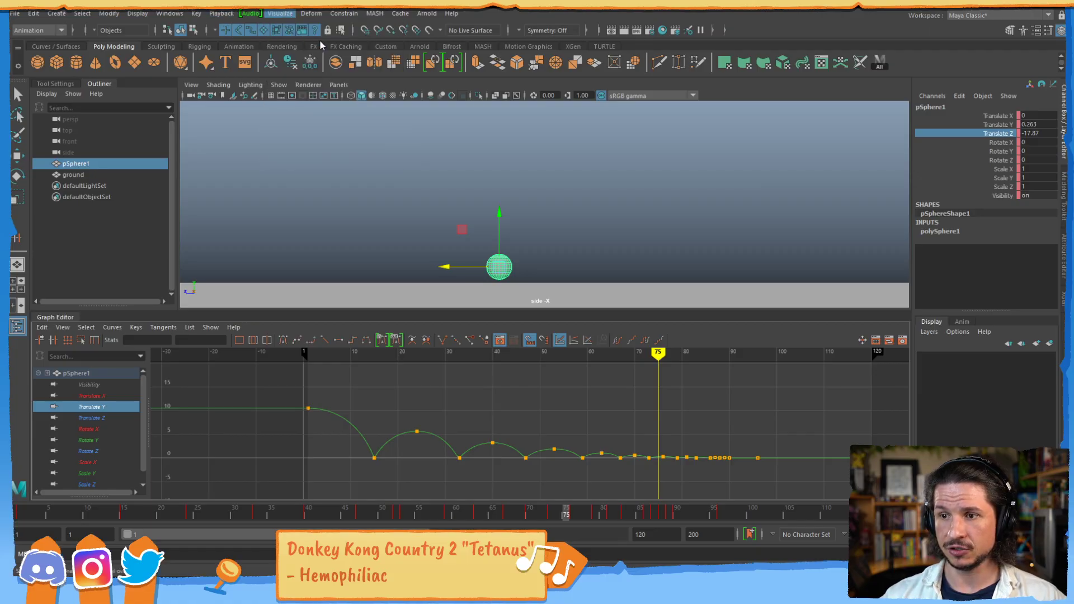
click(252, 160)
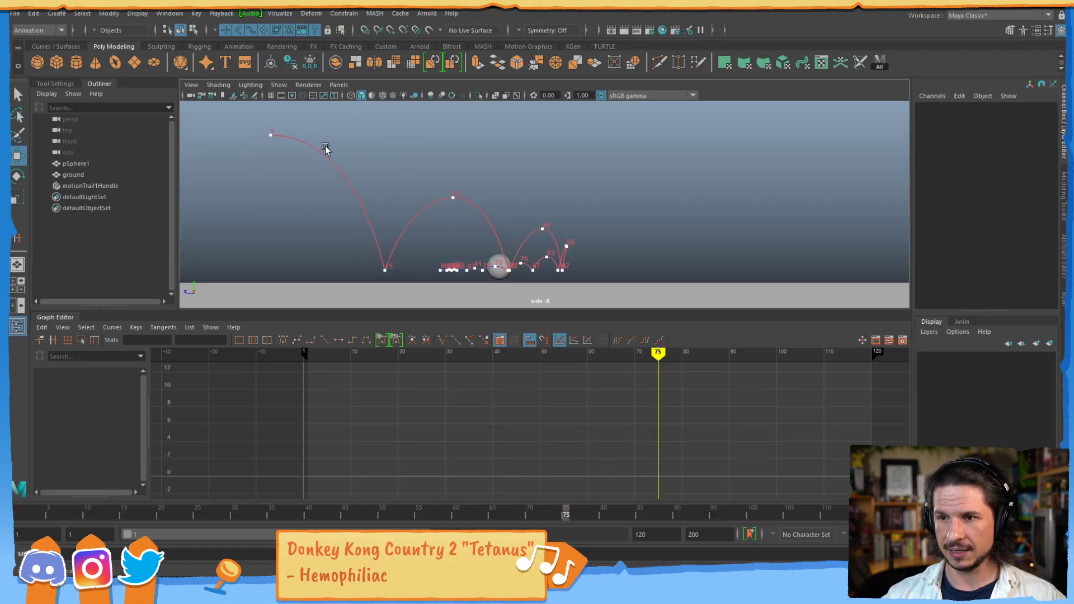
- Lower the last key of the sphere's Translate Z curve at frame 96 to about -29.79
click(498, 268)
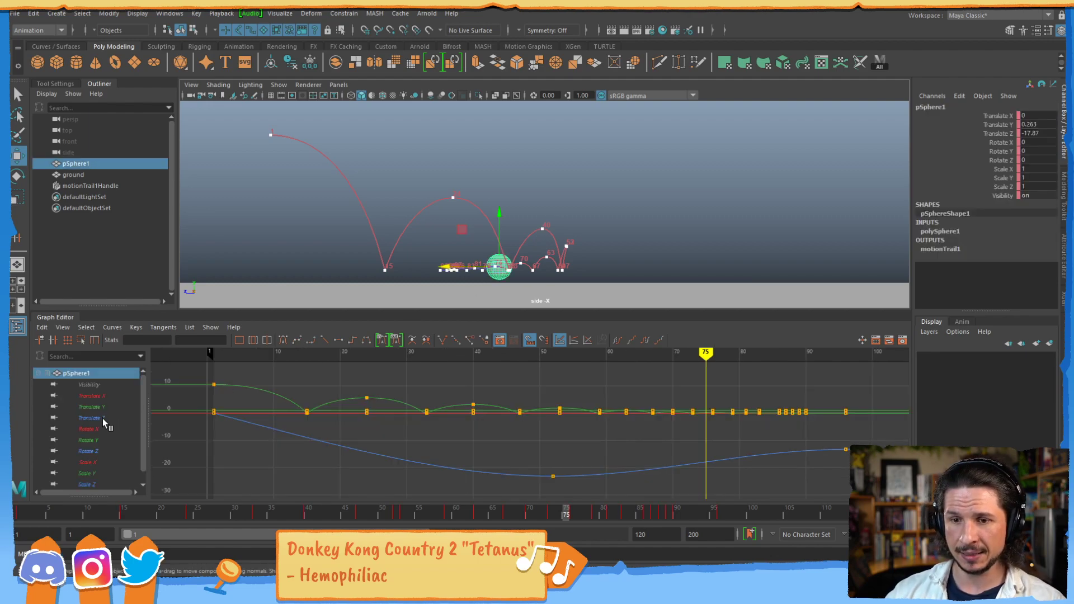
click(102, 418)
drag(892, 430, 794, 466)
shift+middle_drag(819, 391, 825, 448)
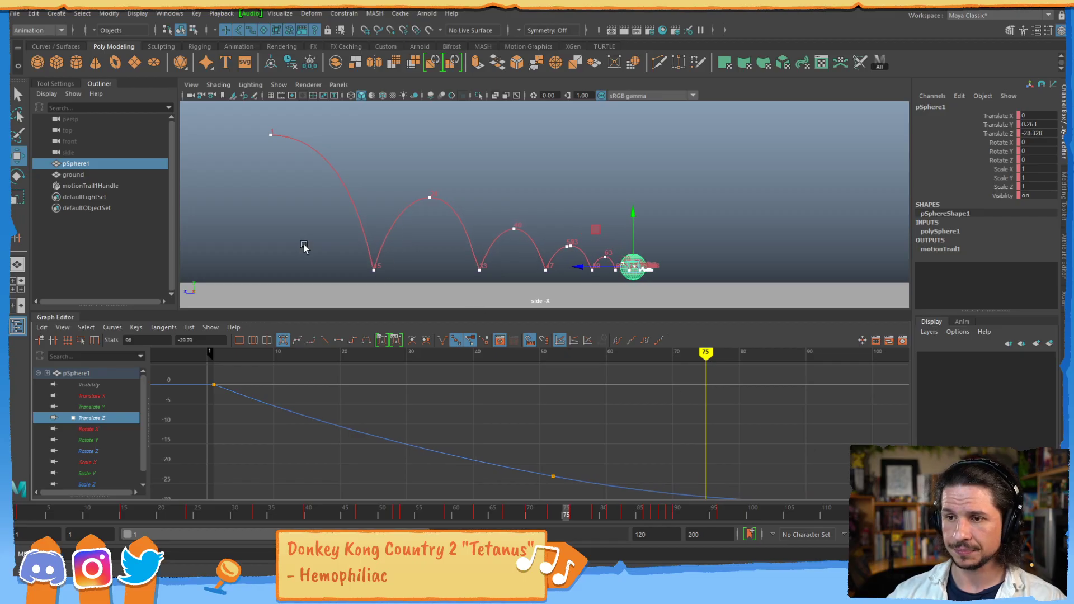
- Scrub the bounce along its motion trail to frame 8 and select the sphere again
click(363, 263)
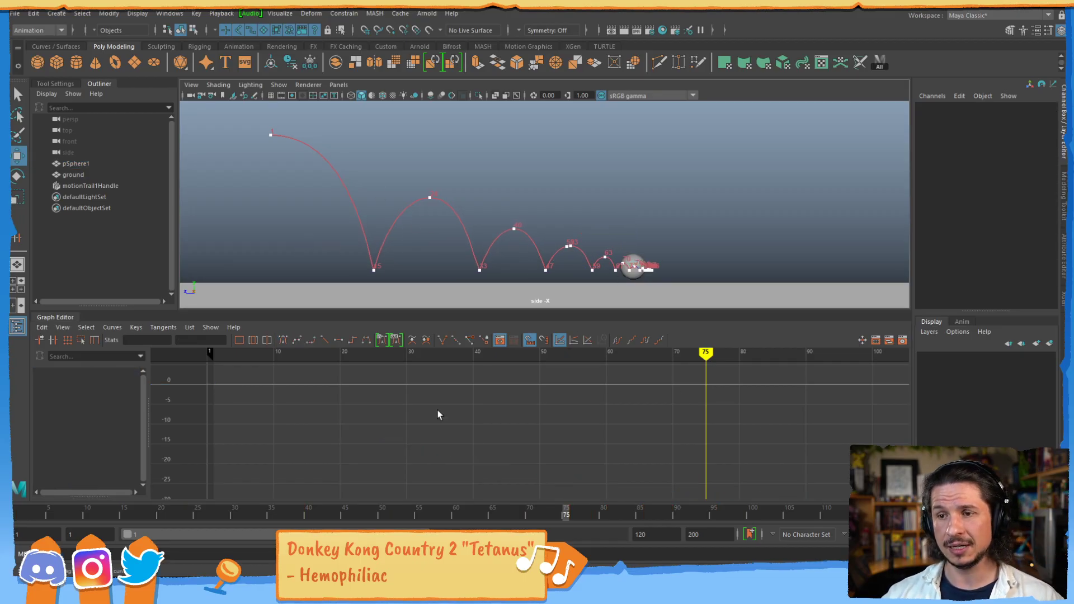
drag(319, 513, 70, 513)
click(334, 161)
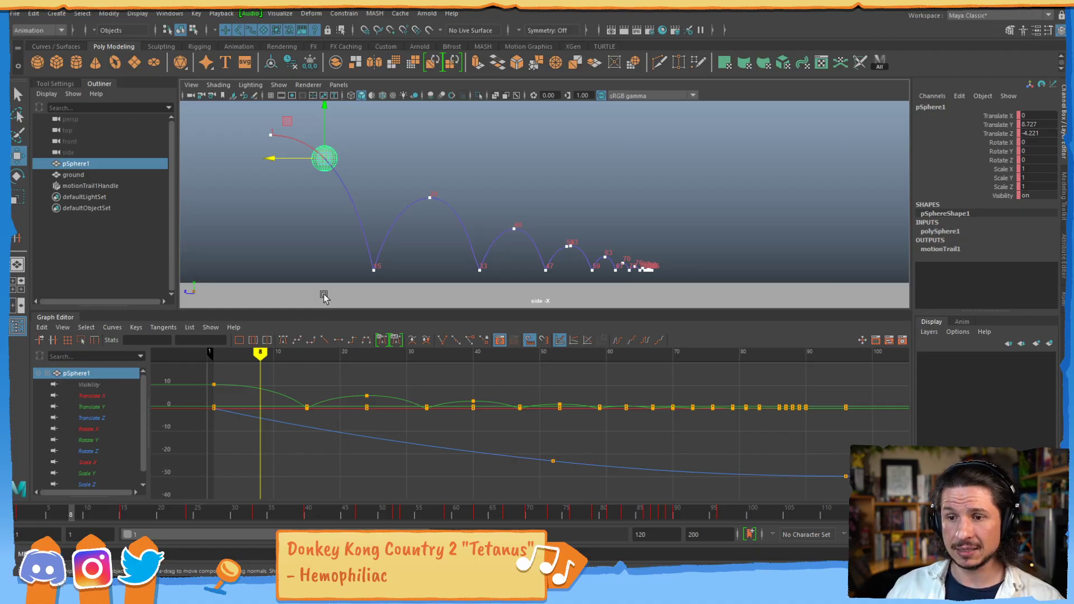
- Isolate and select the sphere's Translate Y curve, isolate Translate Z for comparison, and scrub to frame 18
click(104, 408)
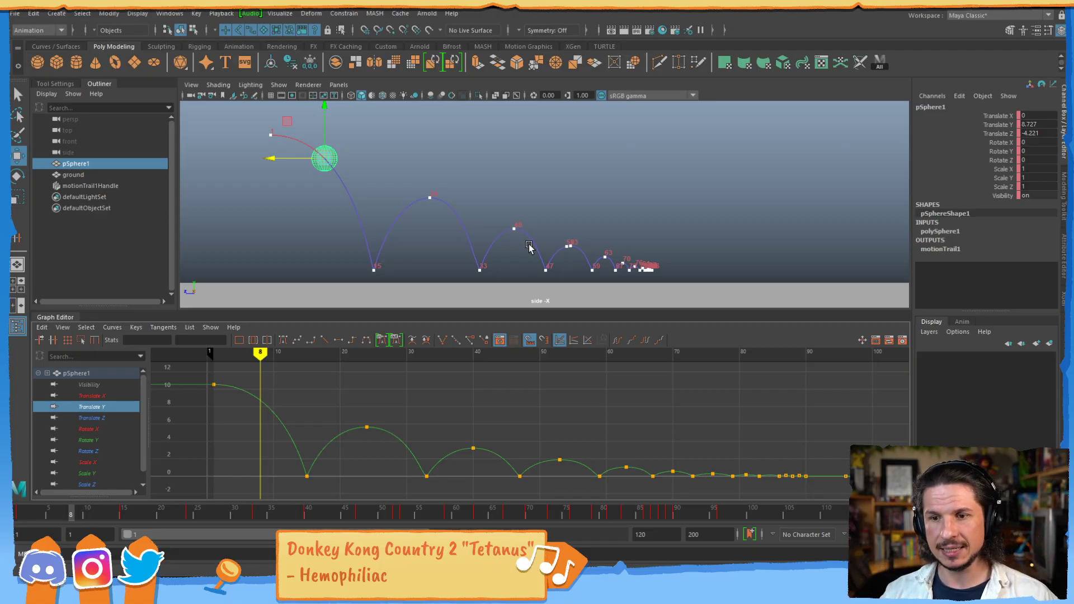
click(213, 385)
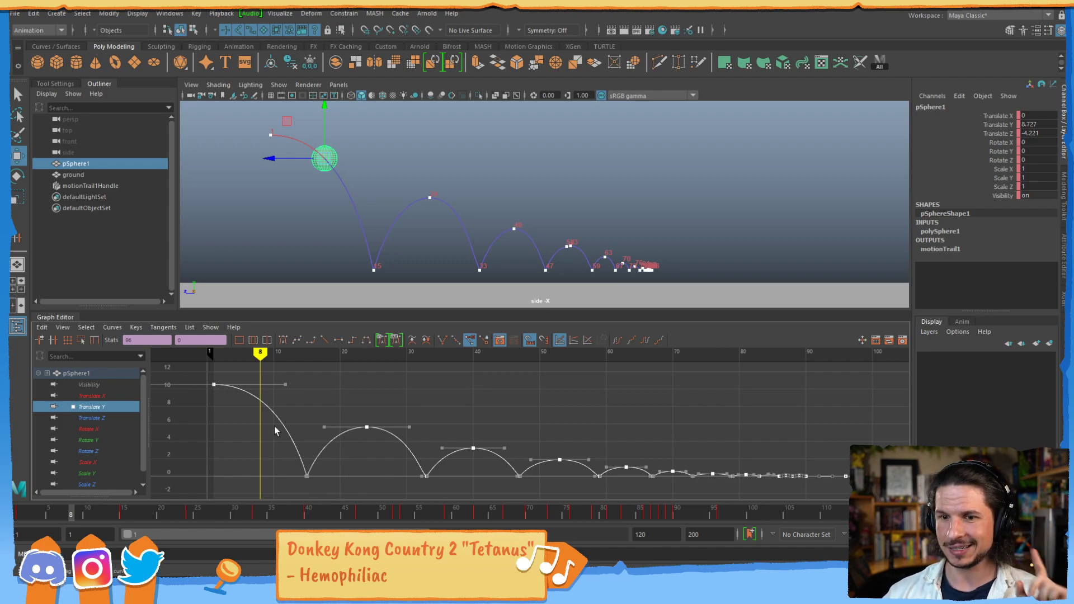
click(100, 418)
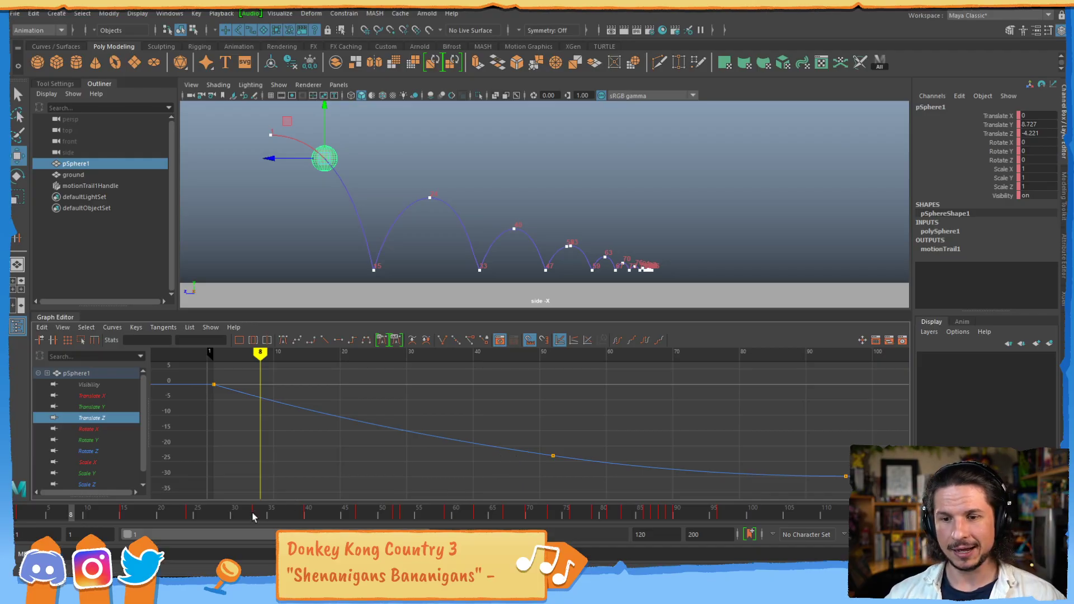
drag(73, 509, 187, 429)
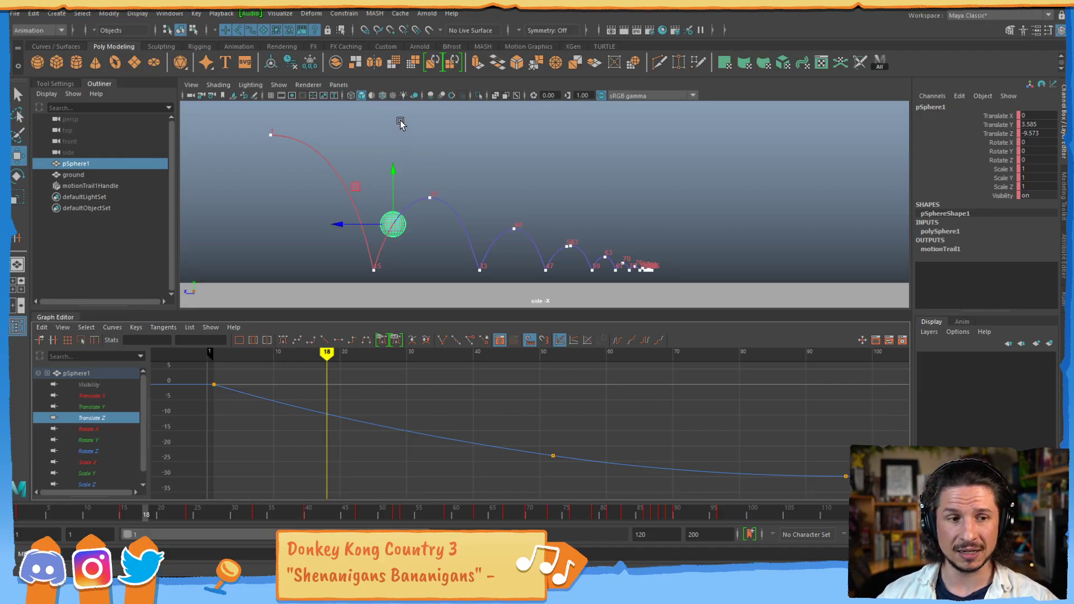
- Switch the viewport to the persp camera, view the bounce from the opposite side at frame 50, and select the Translate Z keys
click(339, 85)
mouse_move(351, 99)
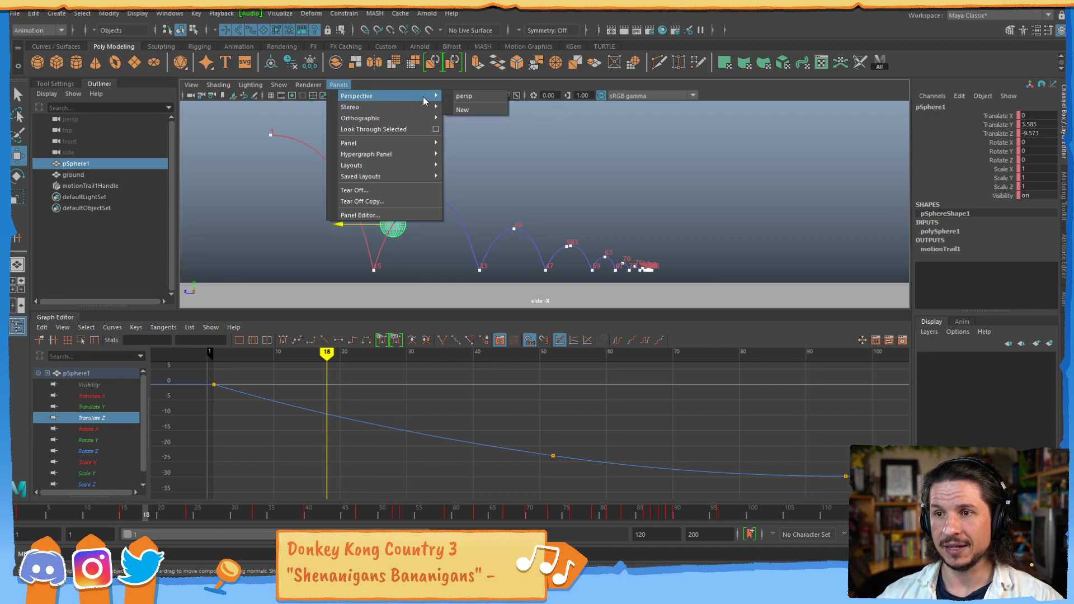
click(464, 96)
alt+drag(451, 226, 552, 227)
drag(57, 515, 384, 511)
click(442, 441)
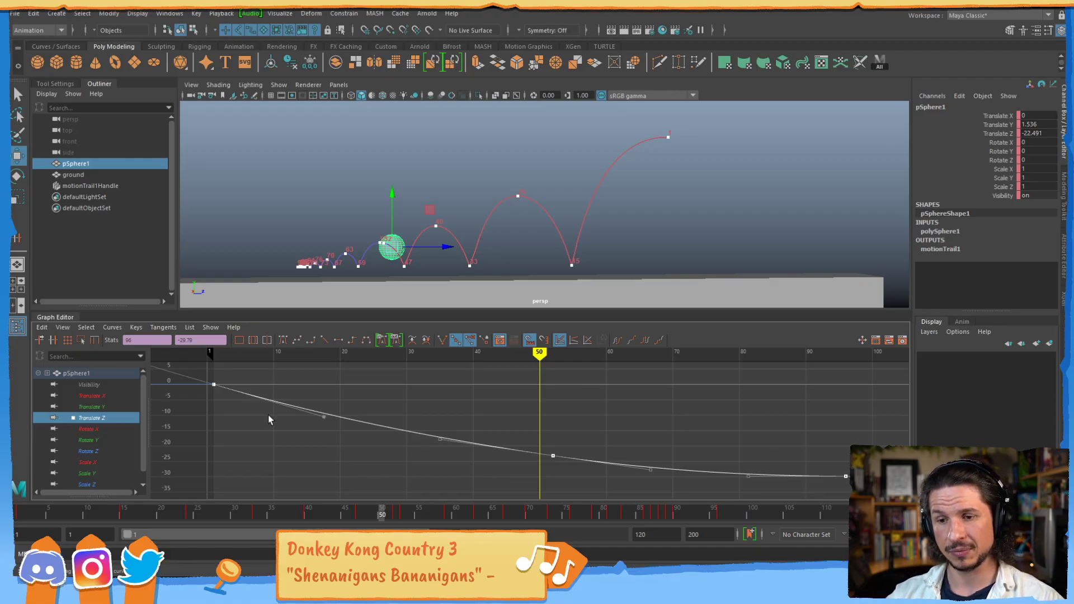
- Turn the view upside down, scrub to frame 44, return to frame 1, and play the bounce, stopping at frame 108
alt+drag(433, 244, 467, 212)
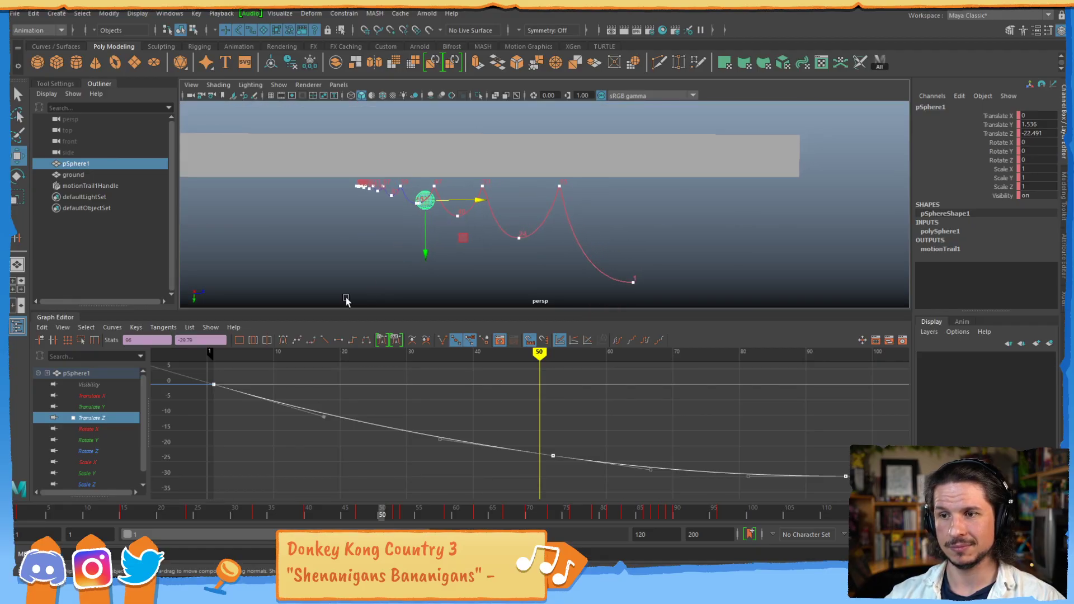
drag(34, 506, 337, 432)
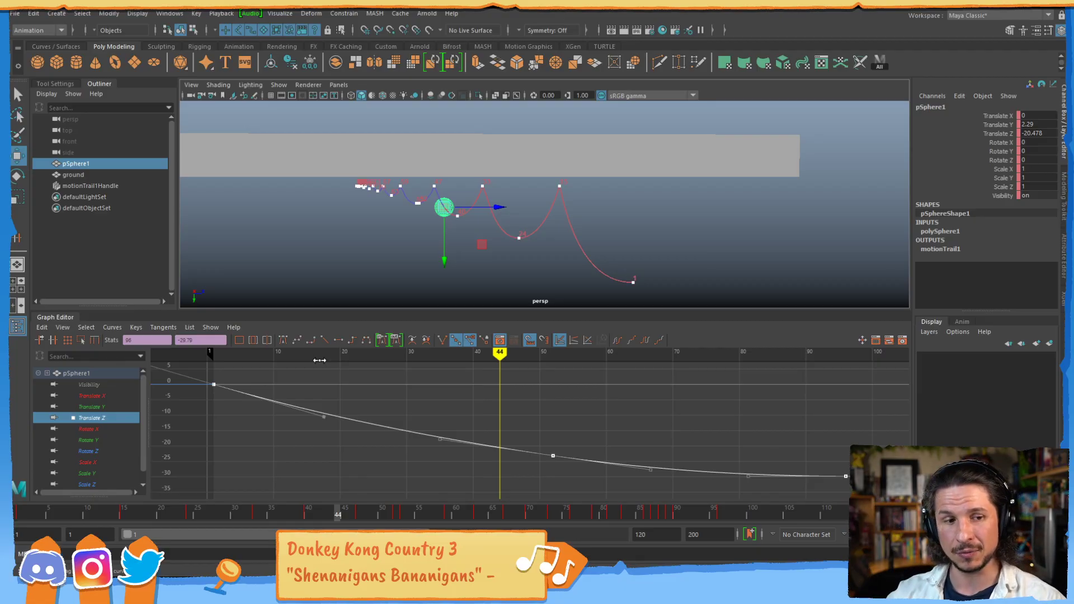
drag(23, 514, 11, 430)
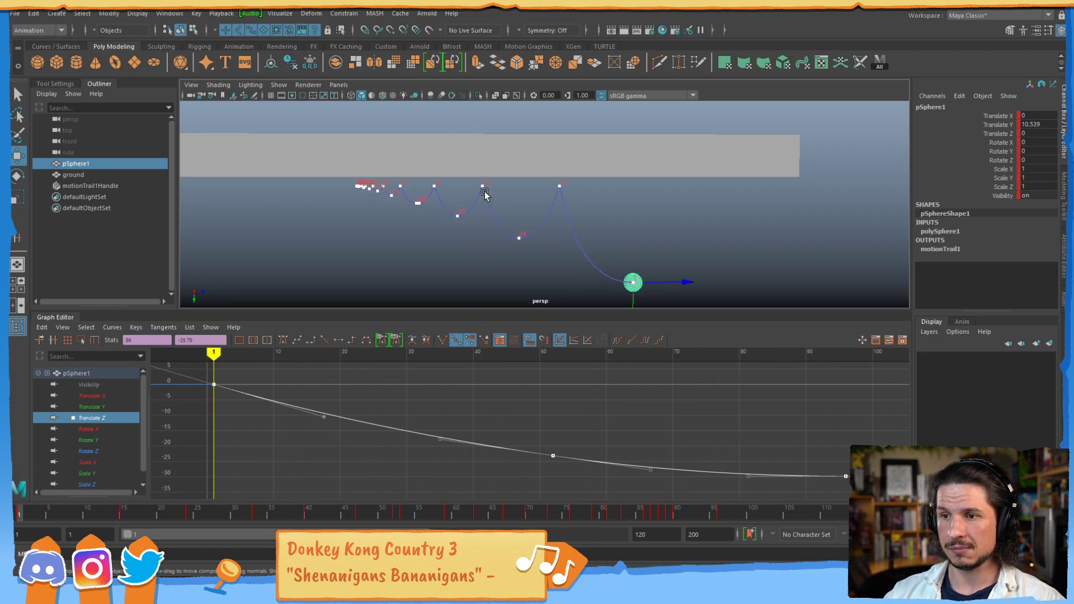
click(1001, 513)
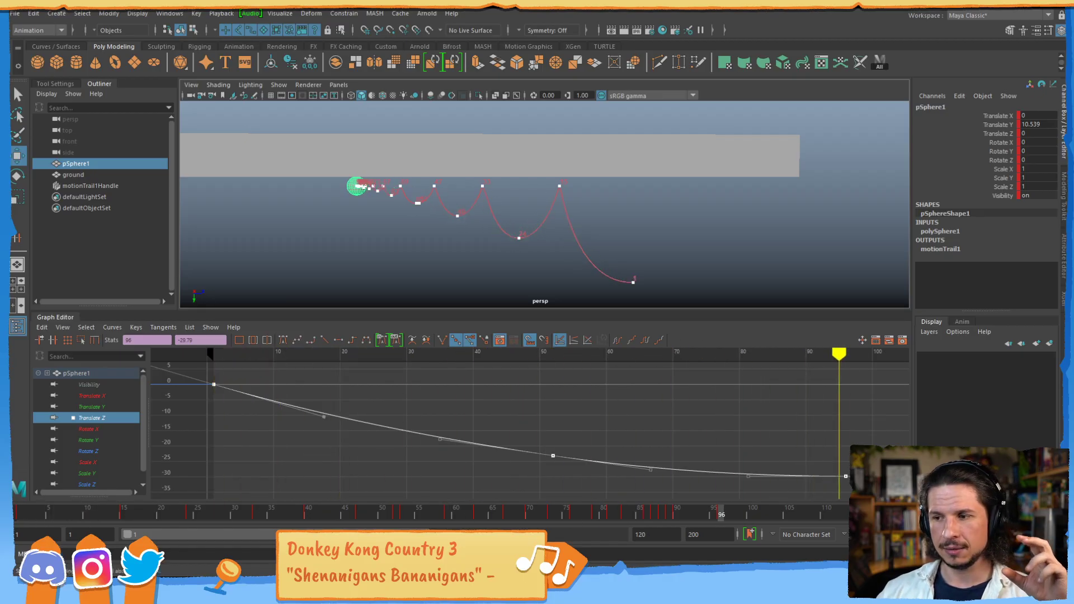
click(1001, 513)
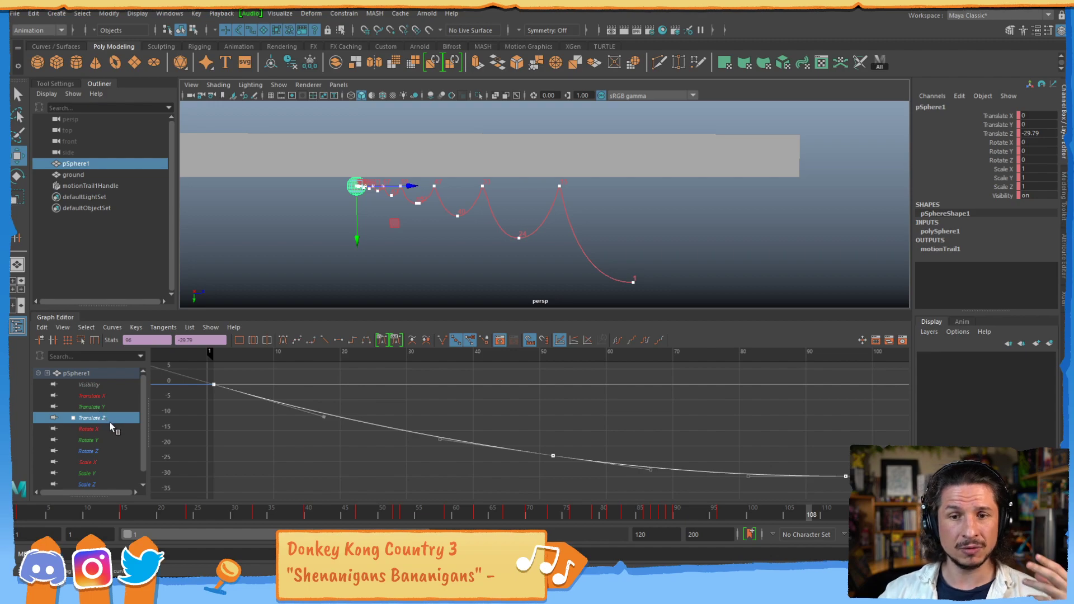
- Isolate the sphere's Translate Y and Translate Z curves in turn, select the motion trail, and reselect the sphere
click(108, 408)
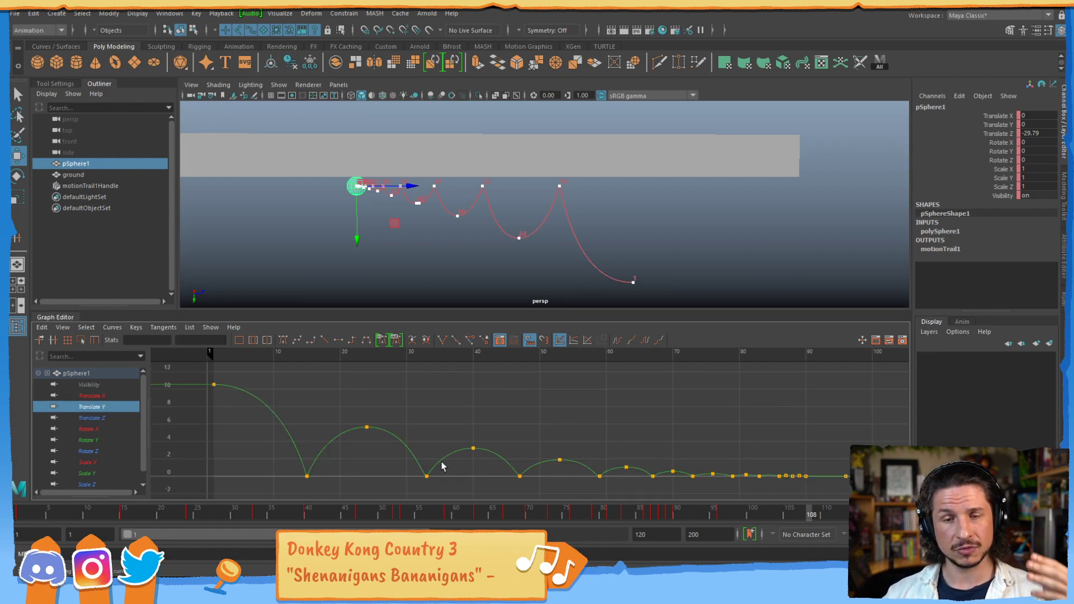
click(130, 418)
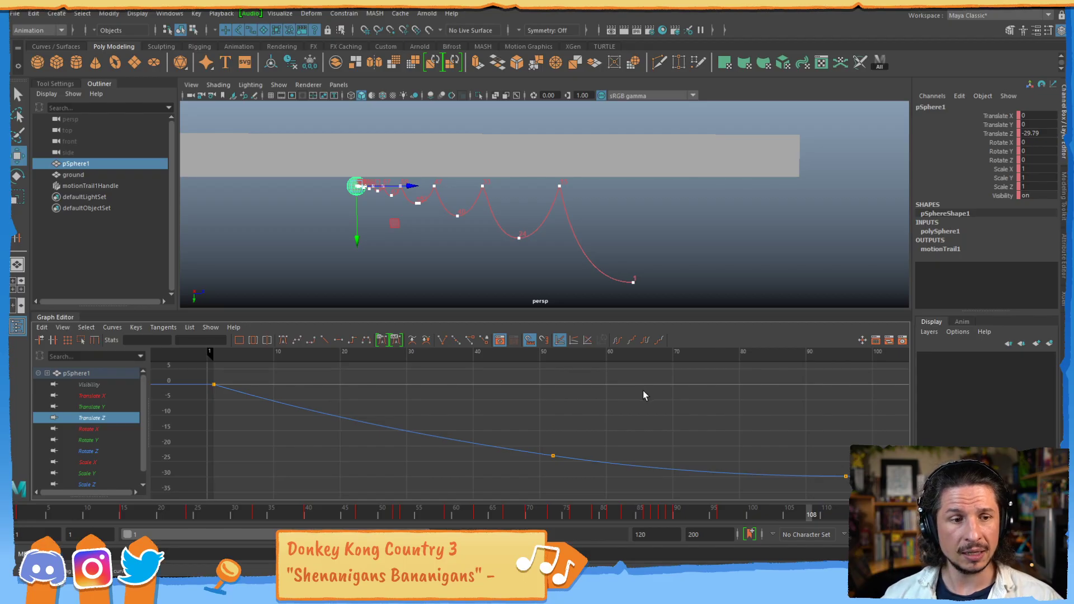
click(569, 225)
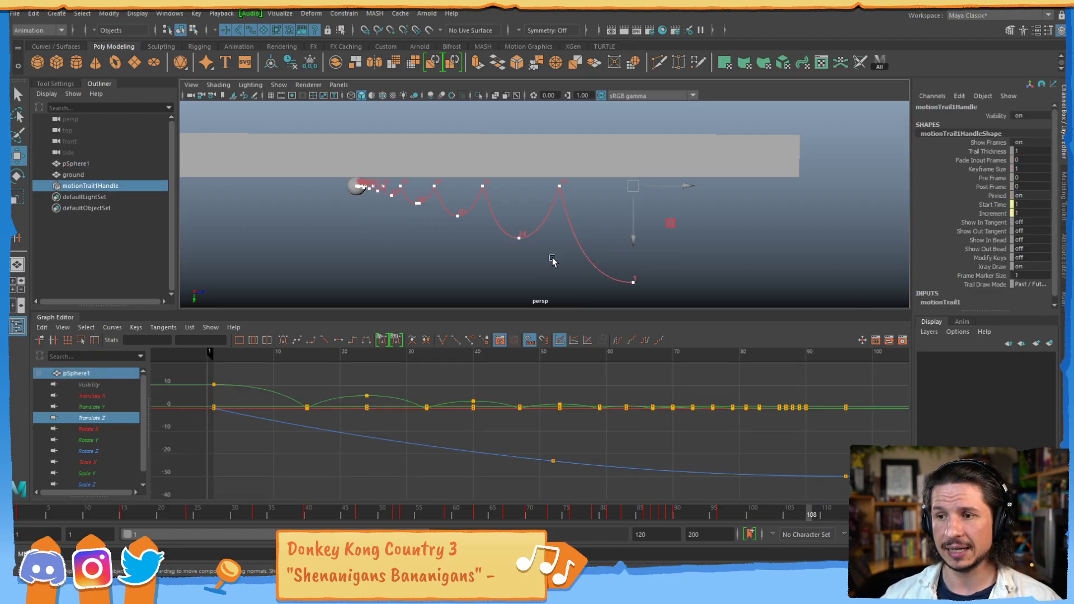
click(359, 191)
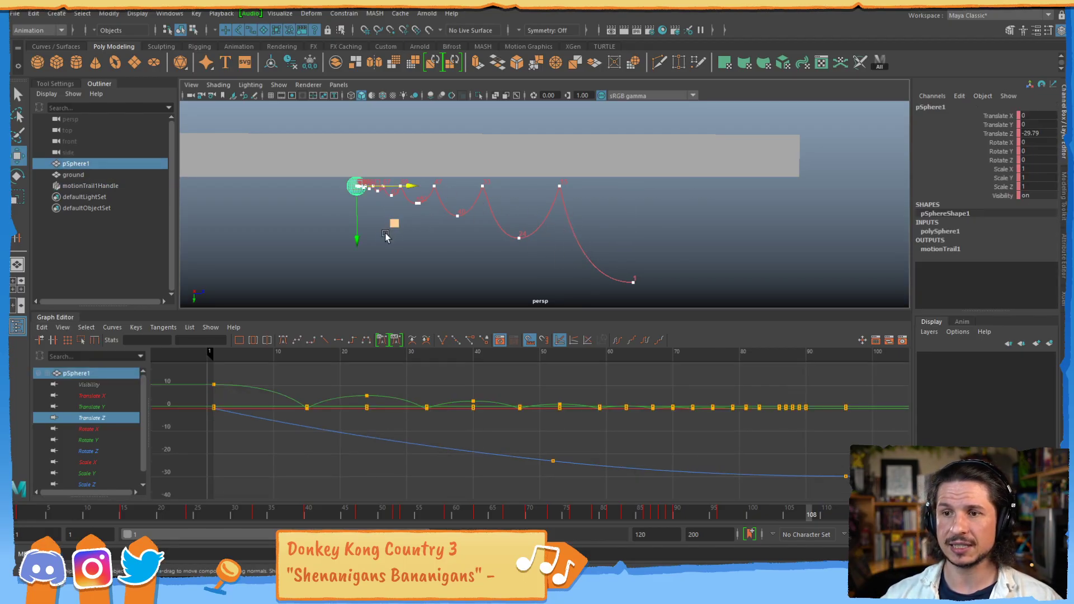
click(280, 12)
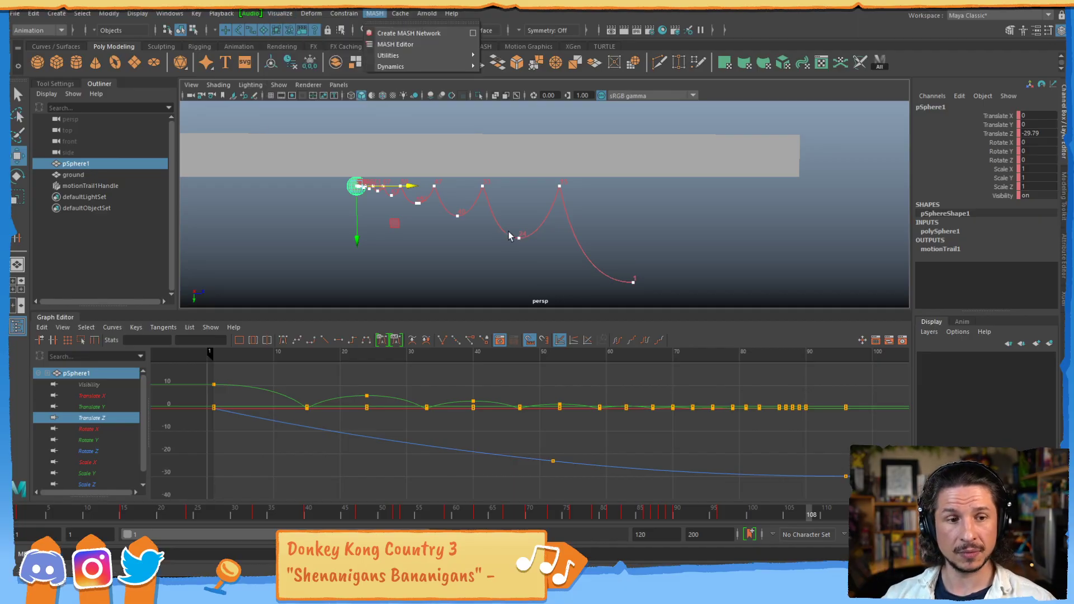
click(543, 262)
alt+drag(508, 285, 498, 219)
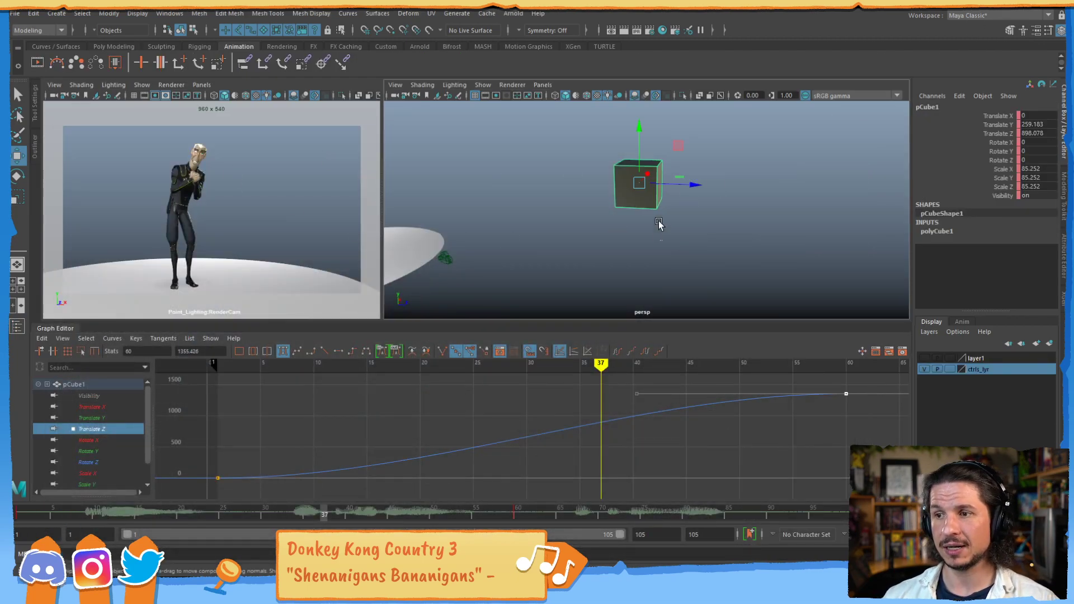
- Delete the cube from the character scene and bring the character into the perspective view
key(Delete)
alt+middle_drag(468, 199, 715, 227)
alt+drag(715, 227, 578, 235)
alt+right_drag(578, 235, 686, 259)
alt+middle_drag(686, 259, 759, 221)
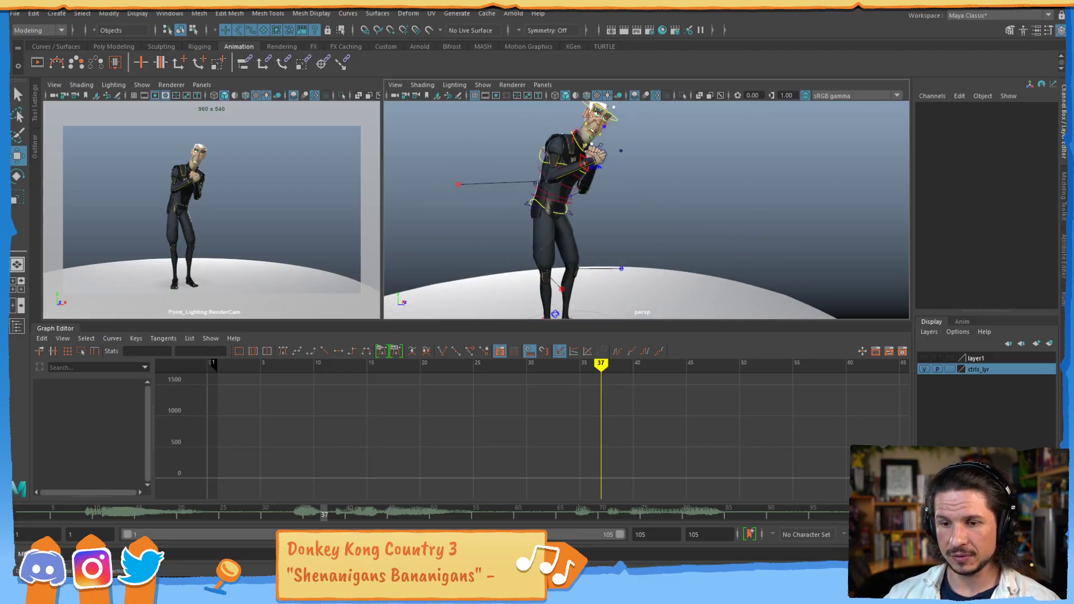
- Switch to the video player, play the pb.mov playblast, stop at frame 53, and return to Maya
click(193, 587)
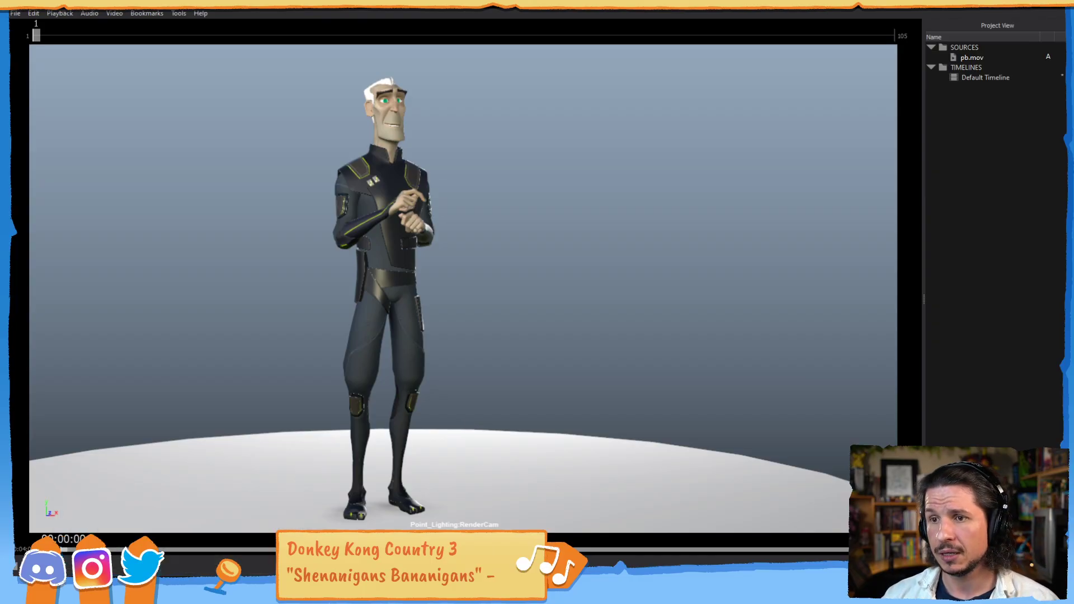
key(space)
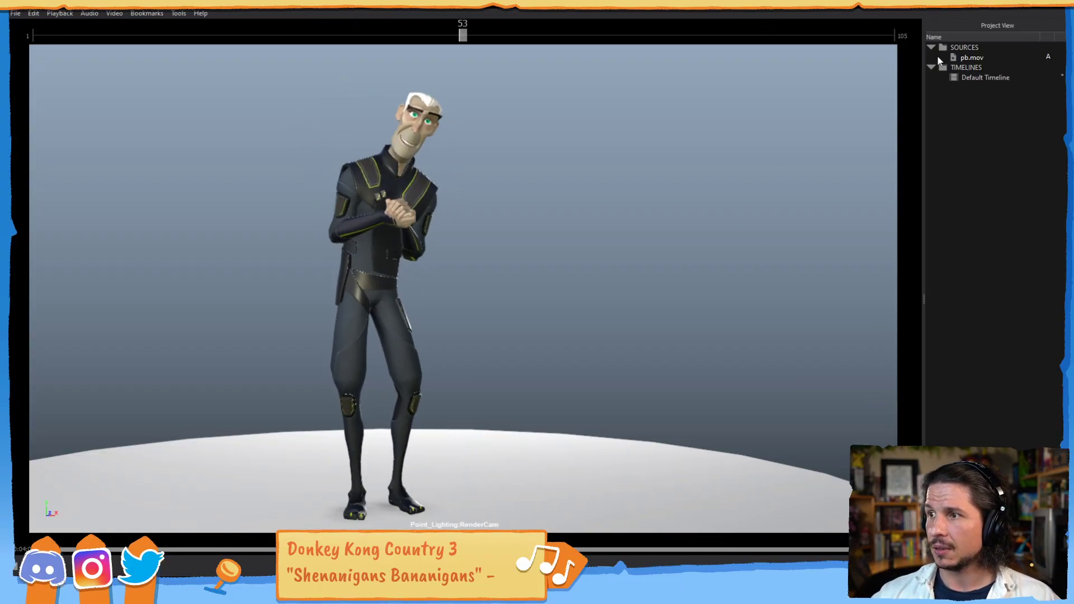
click(1003, 9)
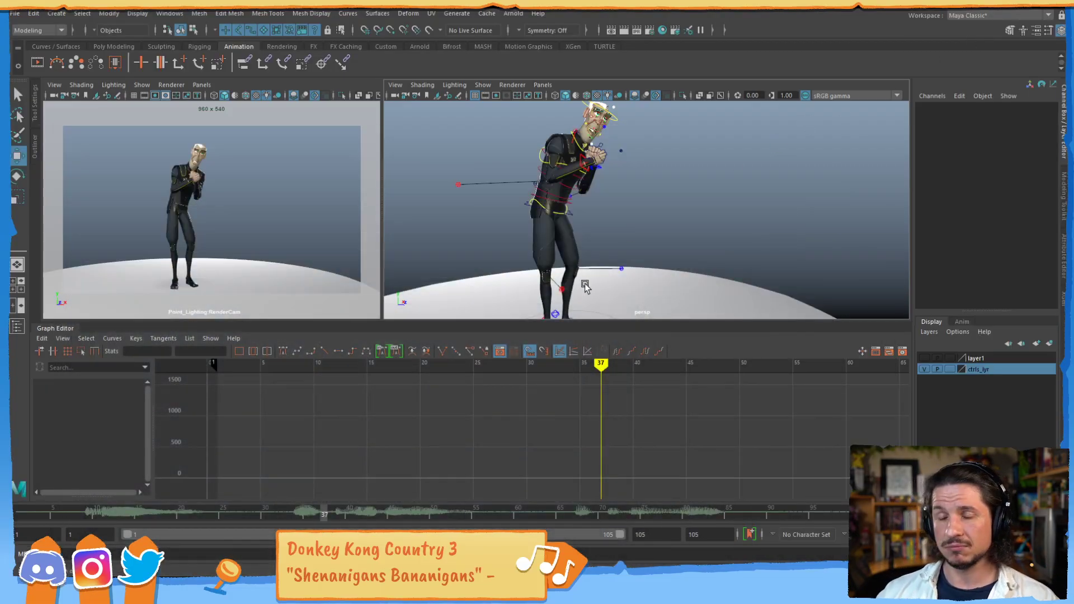
- Select the character's hip control, activate the Rotate tool, and show only the Rotate X curve
click(573, 217)
alt+drag(573, 224, 722, 211)
key(e)
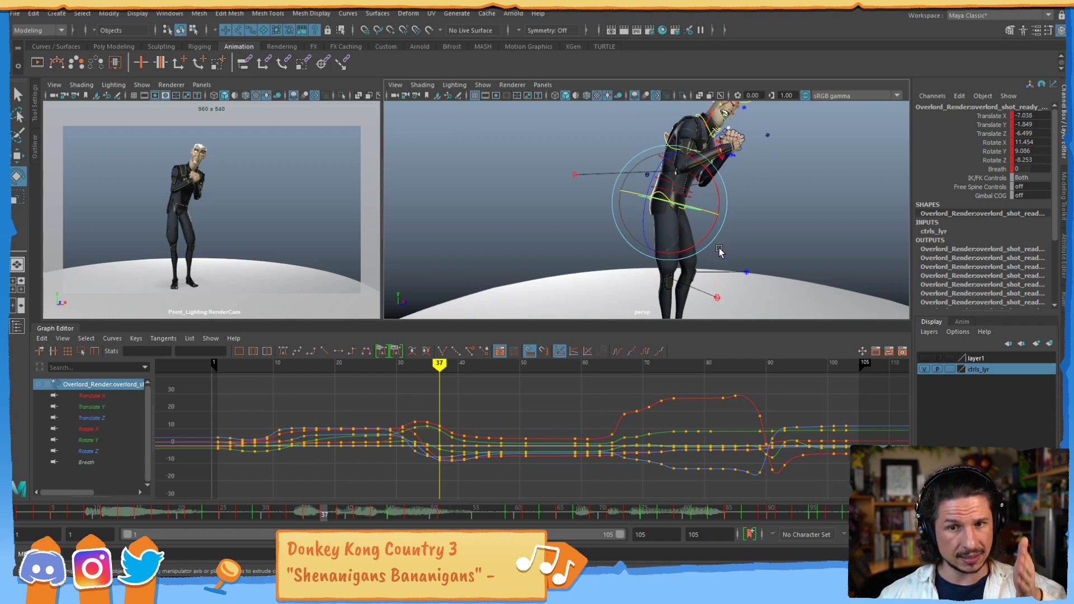
click(88, 428)
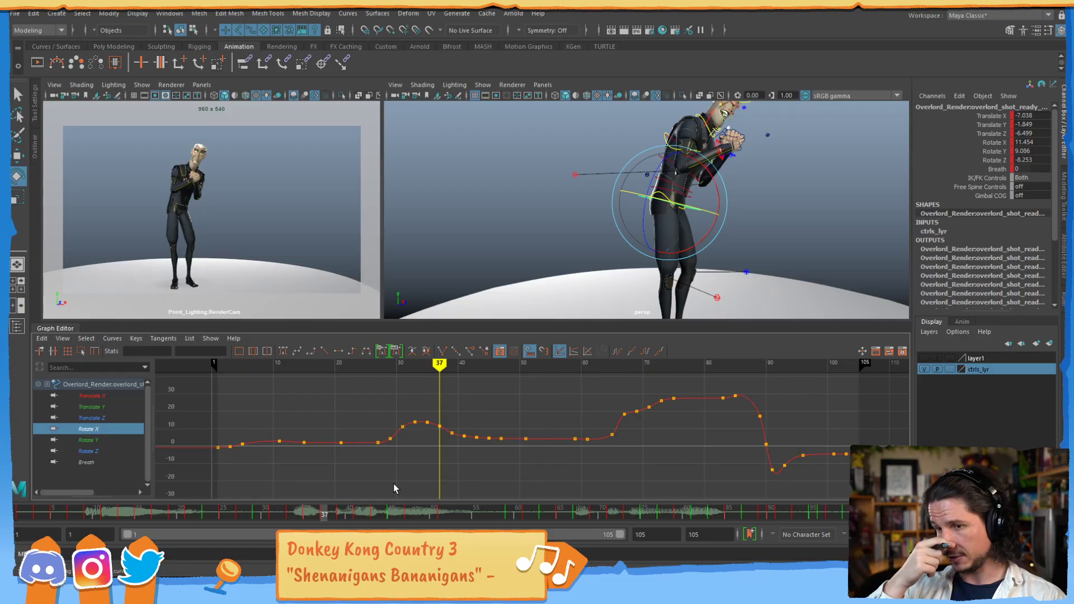
- Enlarge the Graph Editor and examine the hip control's Rotate X curve between frame 1 and about frame 85
alt+shift+right_drag(519, 424, 518, 382)
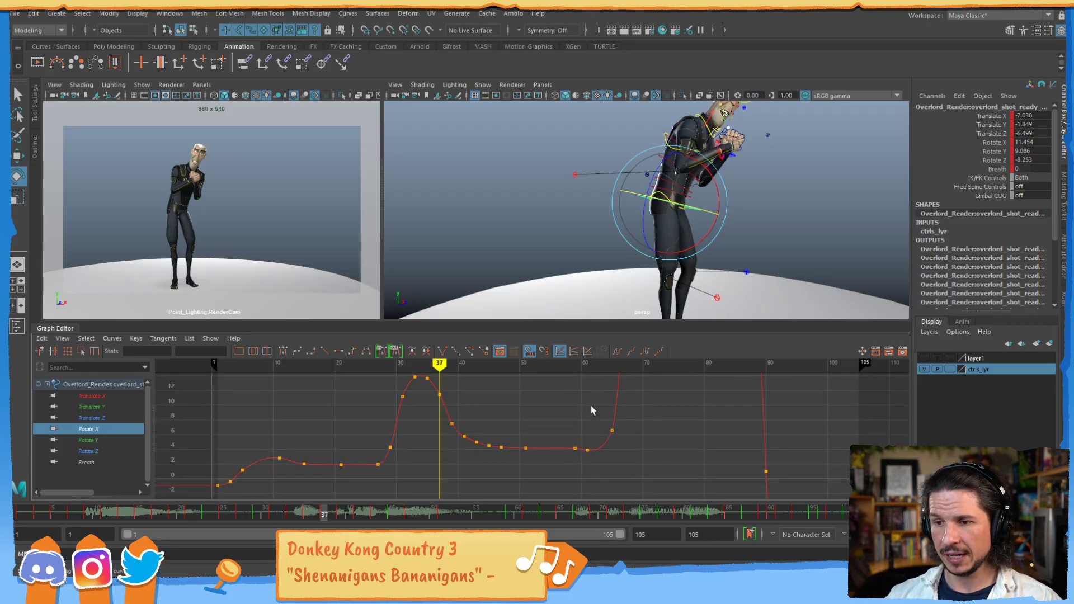
scroll(594, 415, down, 3)
alt+middle_drag(569, 431, 578, 438)
alt+shift+right_drag(577, 438, 587, 441)
alt+middle_drag(587, 442, 625, 460)
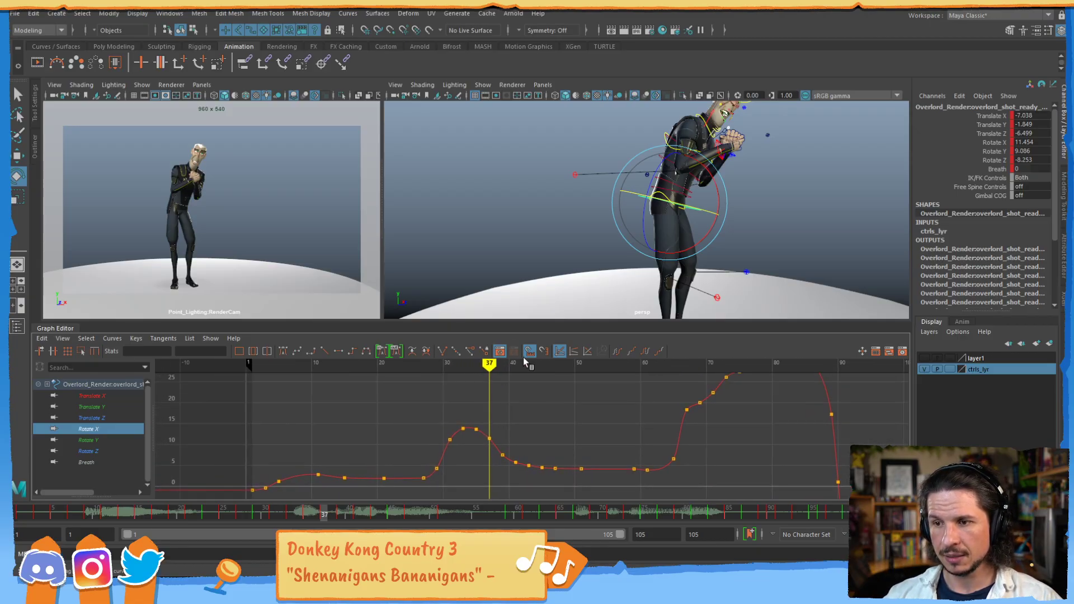
drag(508, 322, 511, 279)
alt+right_drag(650, 380, 643, 389)
alt+middle_drag(622, 393, 596, 400)
alt+right_drag(595, 399, 607, 398)
alt+middle_drag(607, 398, 683, 380)
alt+right_drag(683, 380, 633, 383)
alt+middle_drag(633, 383, 604, 381)
scroll(546, 403, up, 1)
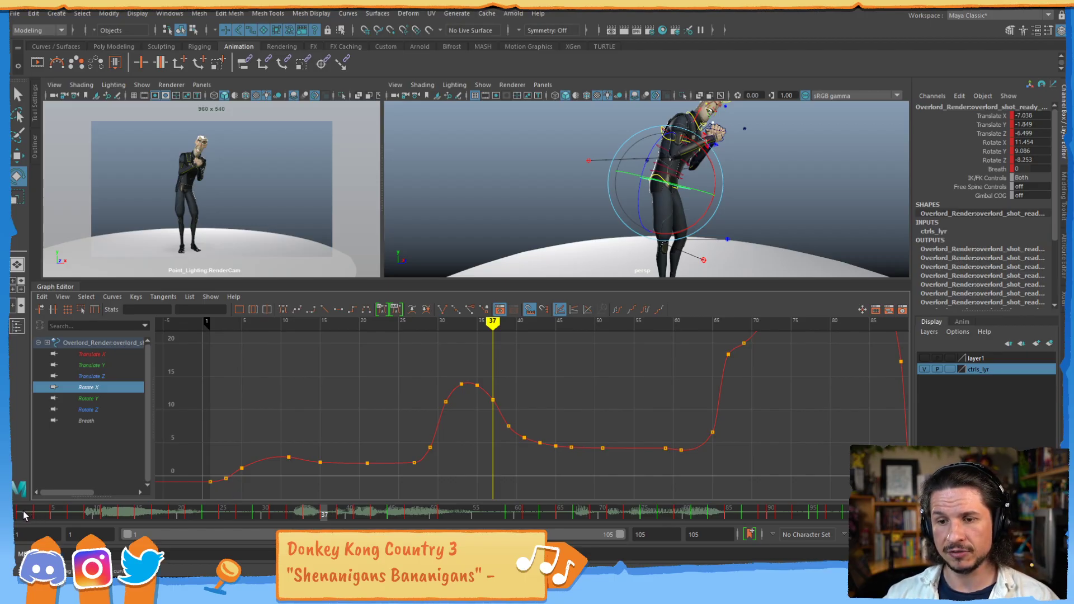
- Scrub the shot from frame 1 to frame 32 to compare the pose with the Rotate X curve, and return to frame 1
click(24, 513)
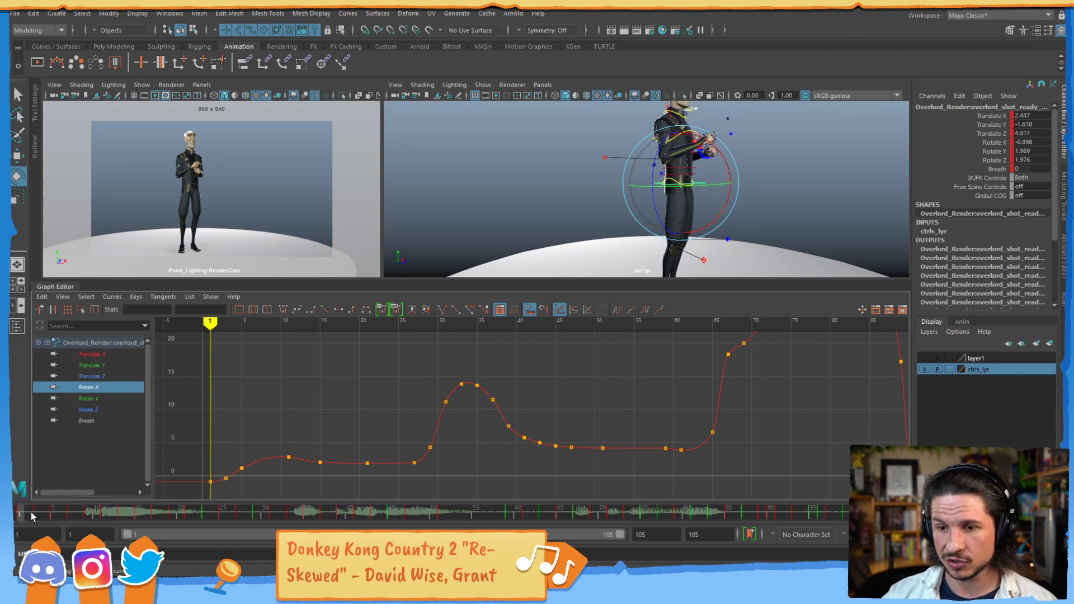
mouse_move(37, 522)
mouse_down()
mouse_move(83, 513)
mouse_move(44, 515)
mouse_up()
drag(250, 513, 283, 515)
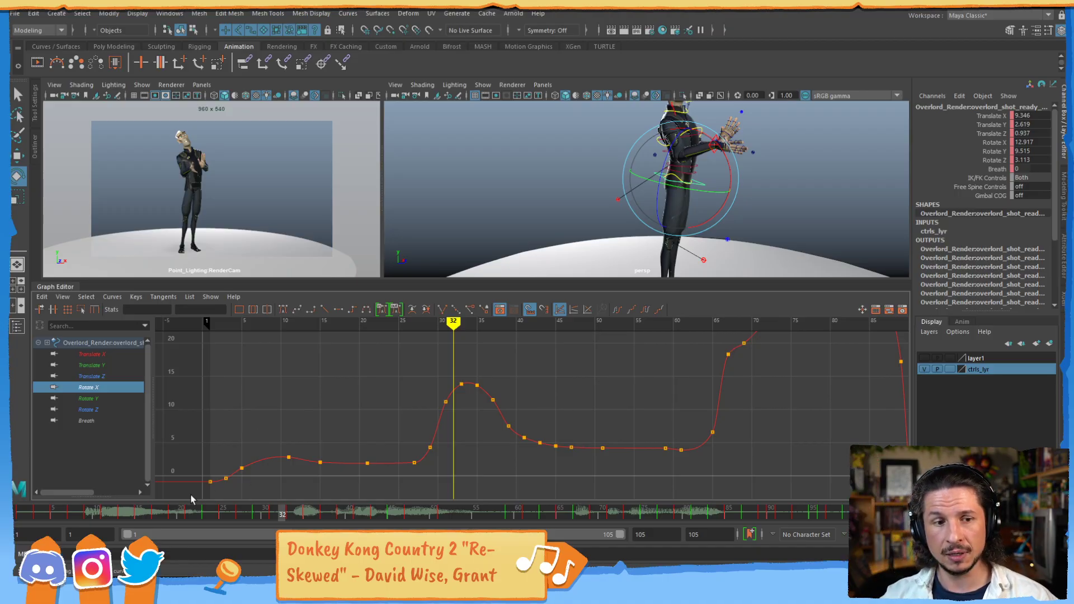
click(20, 512)
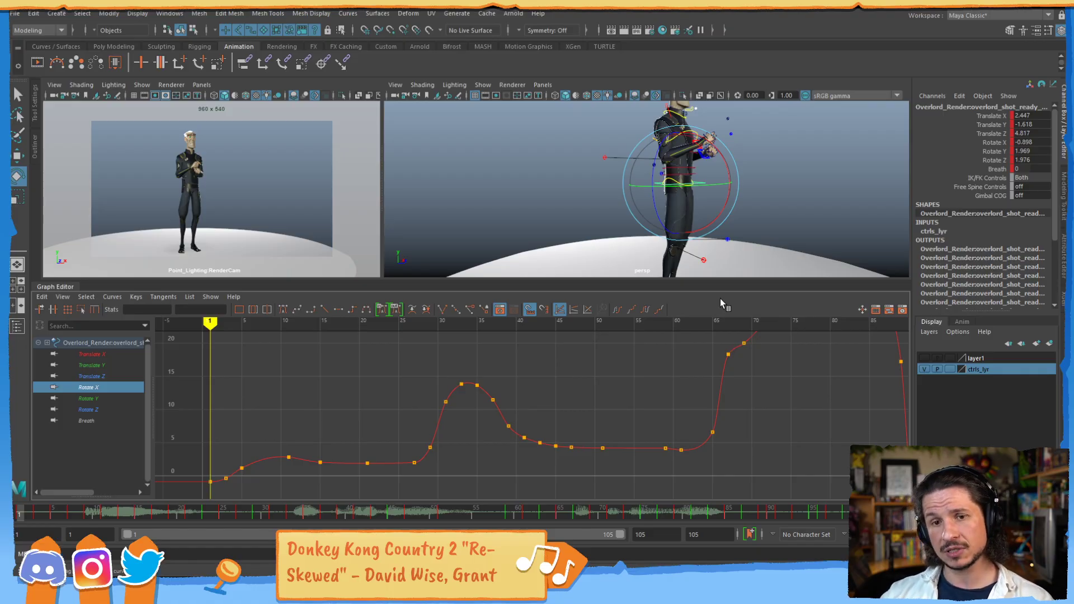
- Try lowering the hip control's Rotate X key at frame 27 to about 1.55, and undo the move
alt+middle_drag(692, 397, 733, 381)
alt+middle_drag(594, 444, 642, 442)
alt+shift+right_drag(640, 440, 582, 398)
alt+middle_drag(593, 474, 622, 429)
alt+right_drag(622, 429, 591, 432)
alt+shift+right_drag(619, 415, 653, 413)
alt+right_drag(558, 419, 577, 411)
alt+middle_drag(576, 411, 557, 380)
click(534, 471)
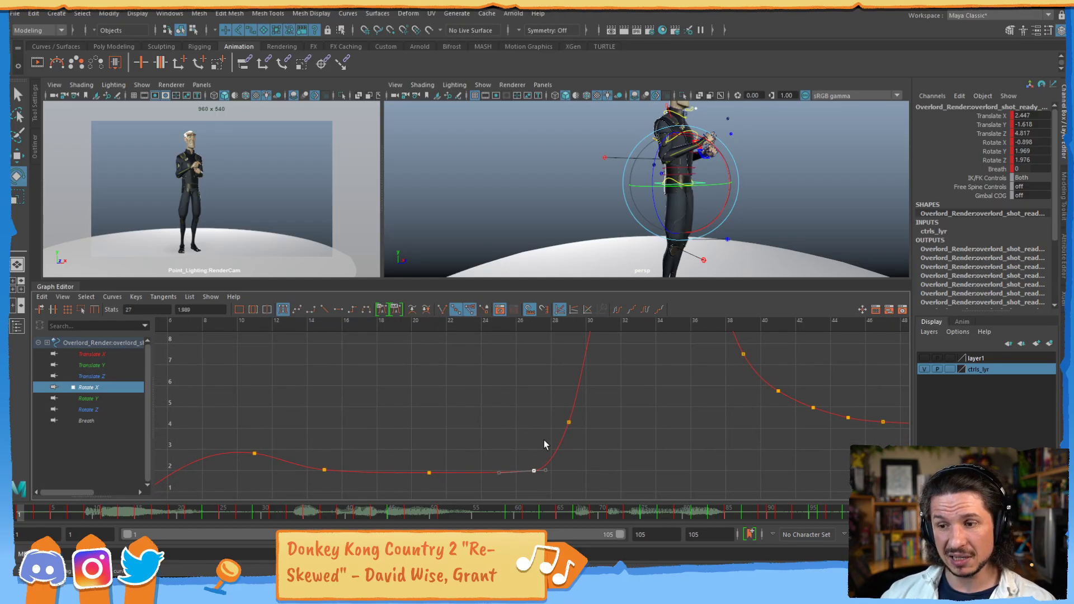
shift+middle_drag(530, 434, 514, 447)
click(405, 474)
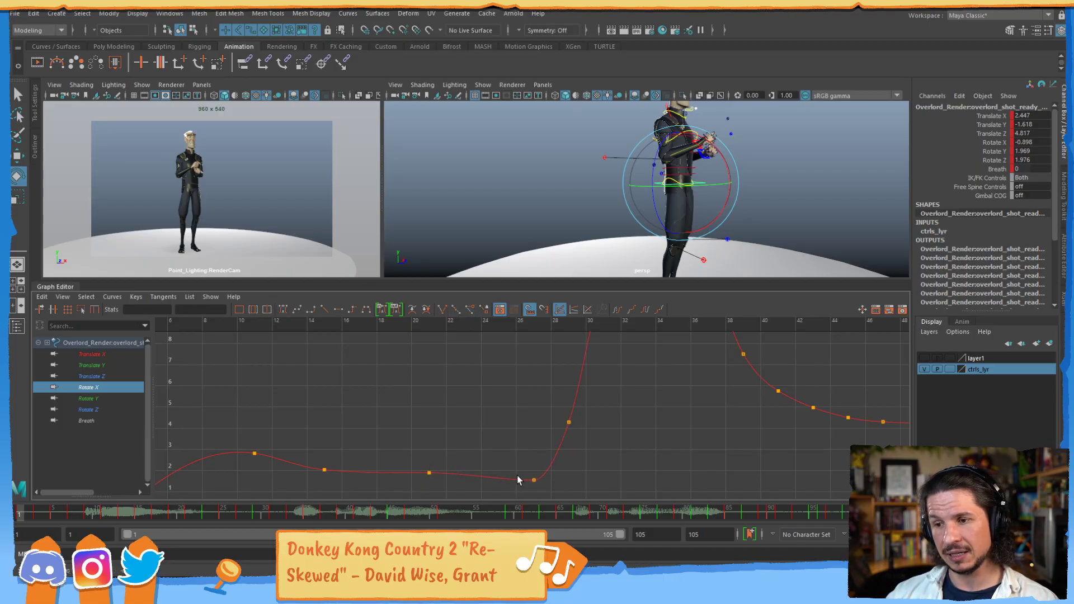
key(ctrl+z)
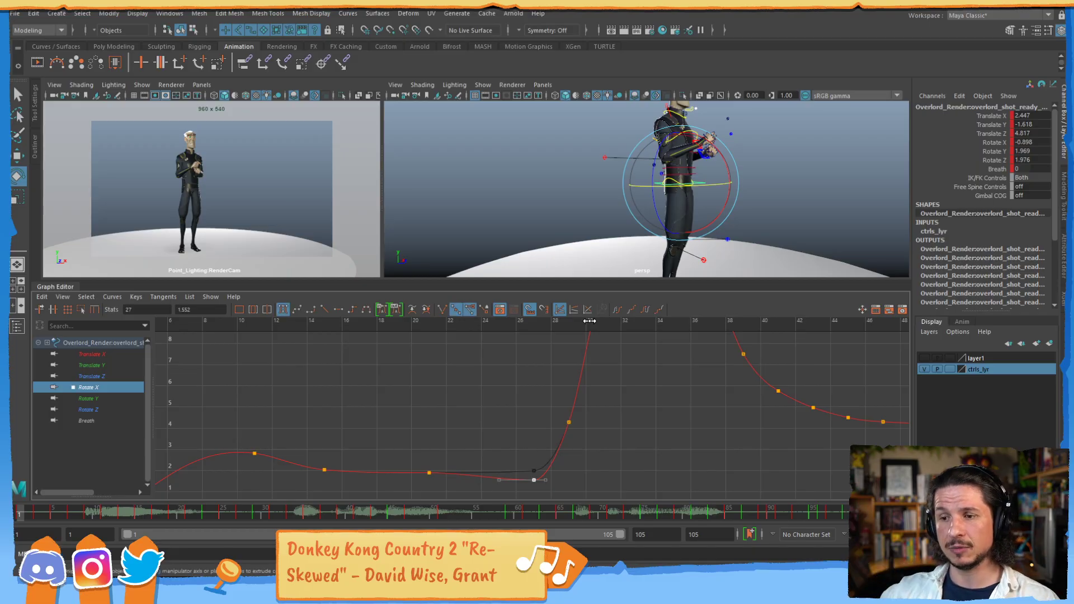
key(ctrl+z)
- Delete the Rotate X keys at frames 69, 71 and 73
alt+middle_drag(796, 387, 431, 423)
alt+right_drag(651, 367, 558, 395)
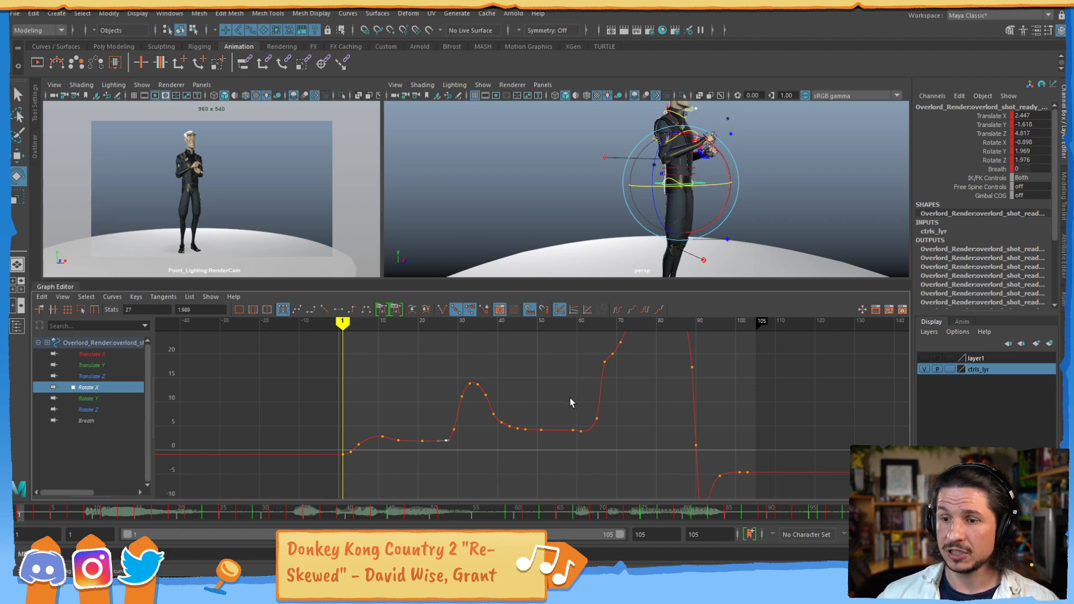
alt+middle_drag(604, 376, 562, 428)
alt+shift+right_drag(516, 420, 667, 390)
alt+middle_drag(667, 390, 475, 418)
drag(627, 354, 499, 448)
key(Delete)
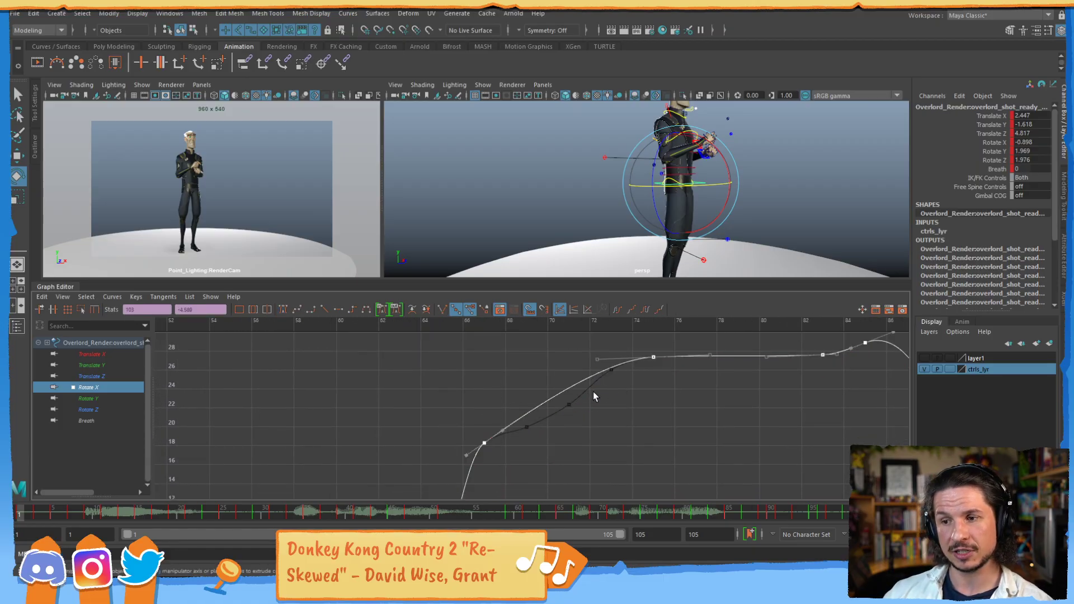
- Steepen the outgoing tangent of the frame 67 key and raise the incoming tangent of the frame 75 key slightly
click(502, 430)
middle_drag(551, 427, 552, 417)
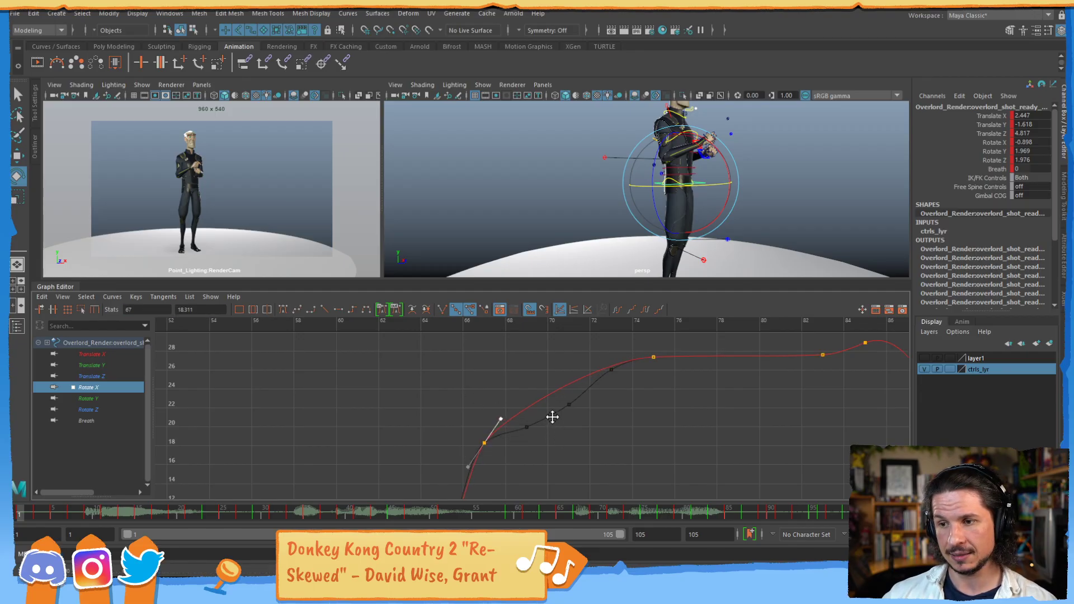
click(652, 356)
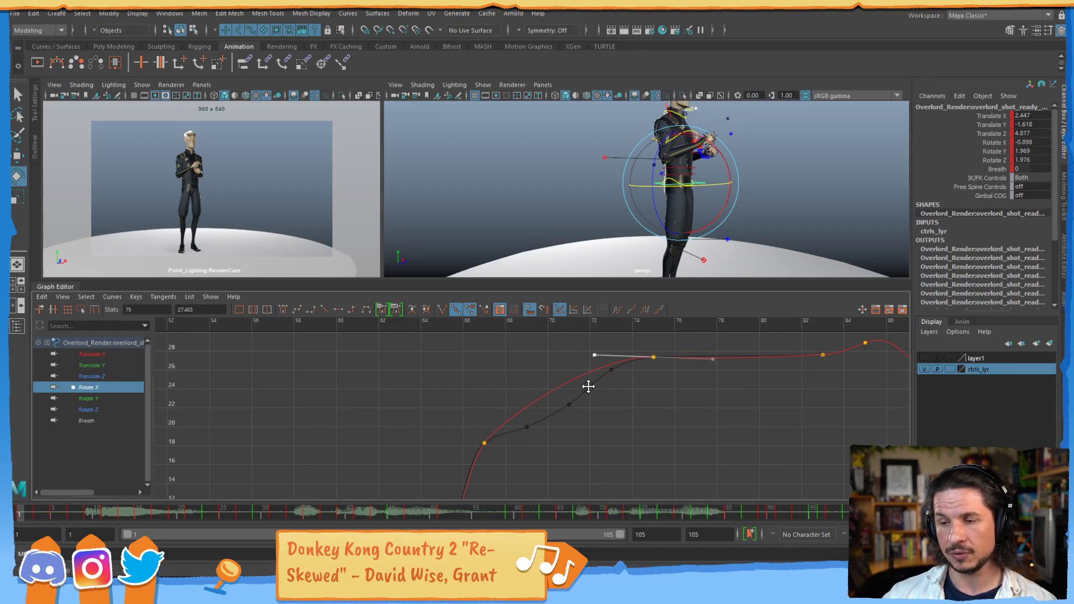
- Undo the tangent edits and the key deletion on the Rotate X curve, and clear the key selection
key(ctrl+z)
key(ctrl+z)
key(ctrl+z)
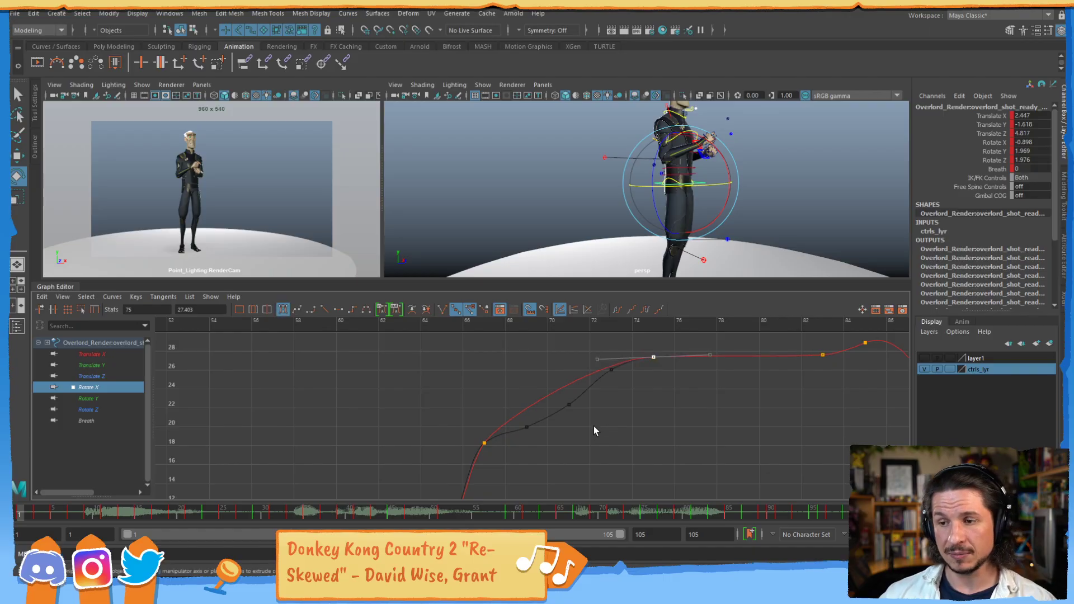
key(ctrl+z)
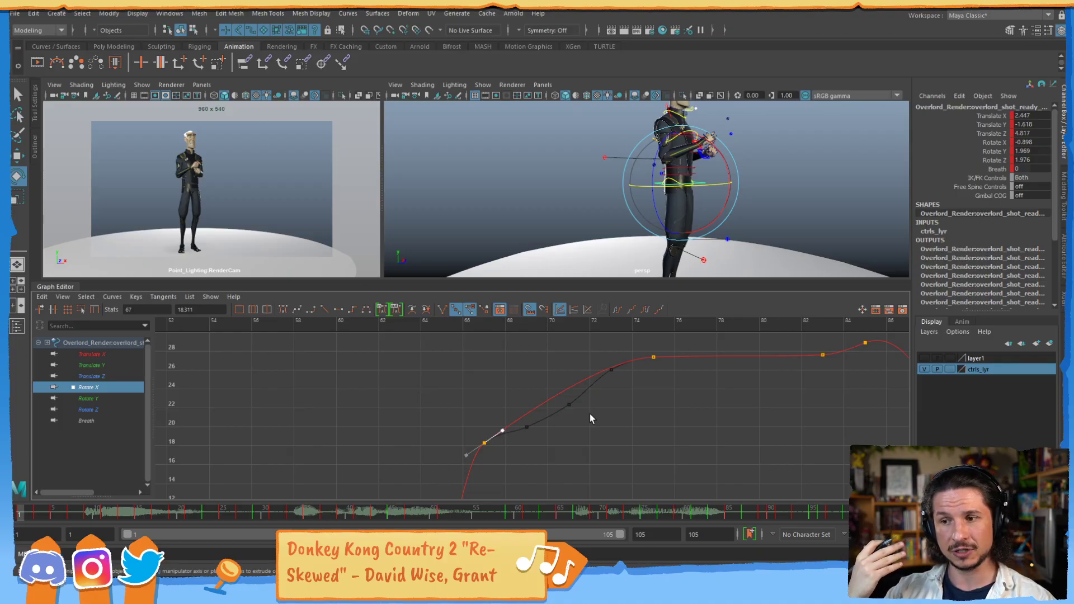
key(ctrl+z)
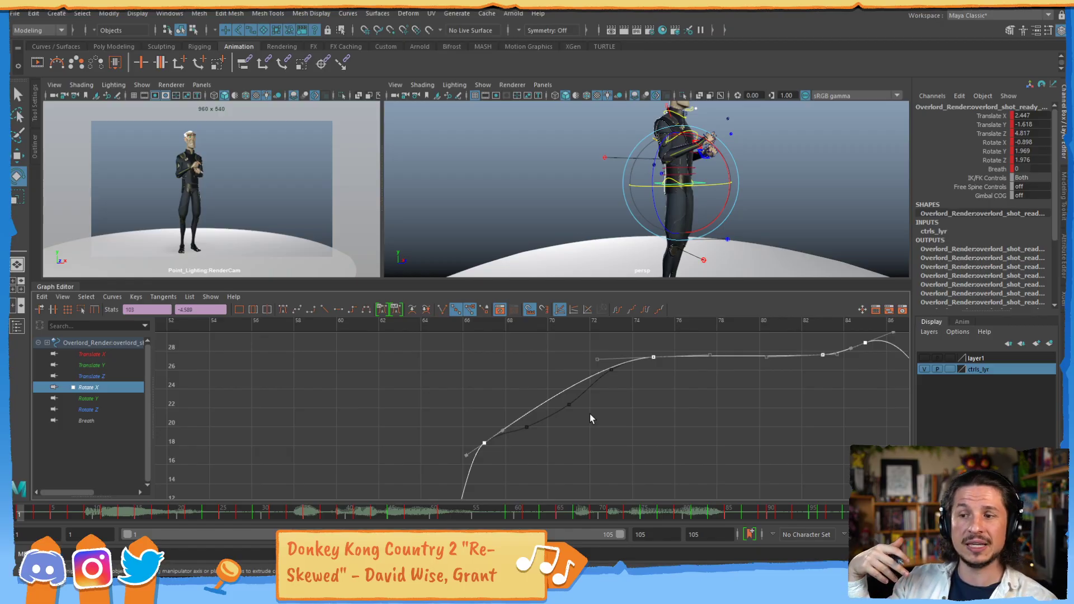
key(ctrl+z)
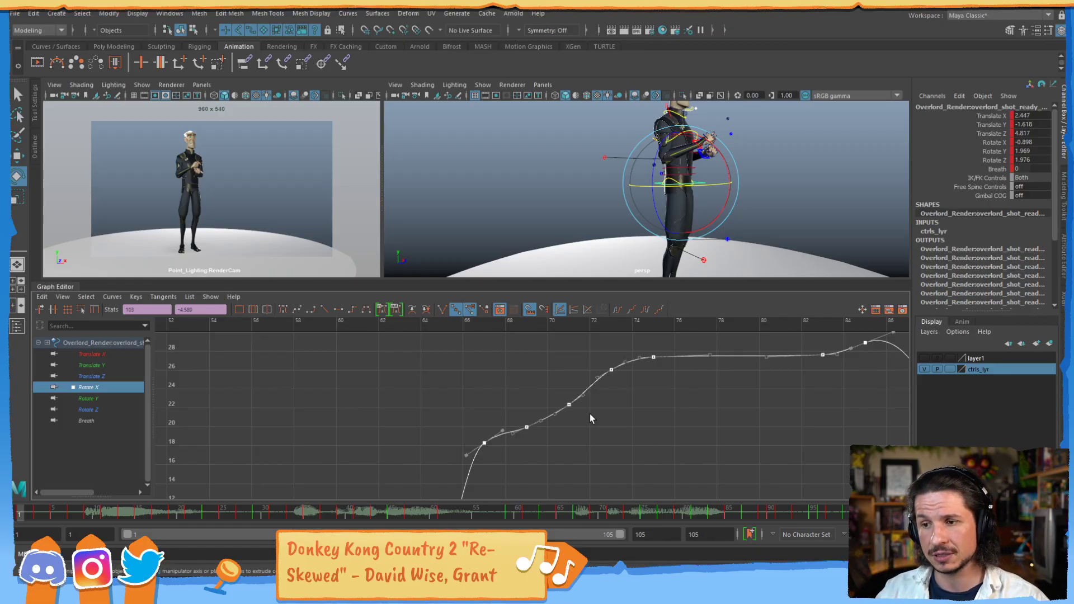
click(506, 385)
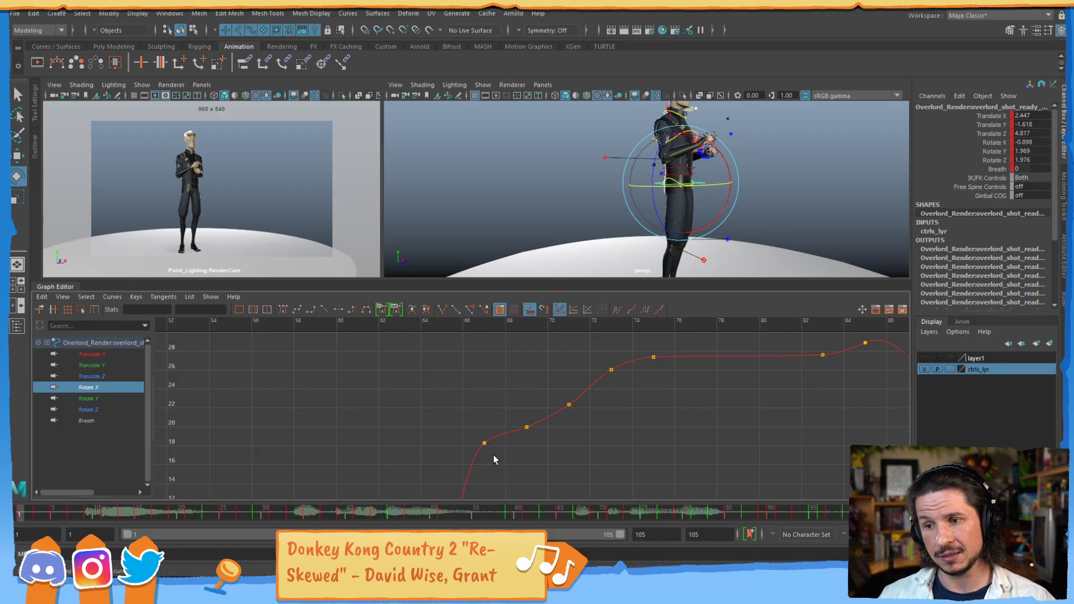
- Examine the Rotate X curve around frames 65 to 71 against the character's pose, stopping the time at frame 68
alt+middle_drag(515, 456, 454, 407)
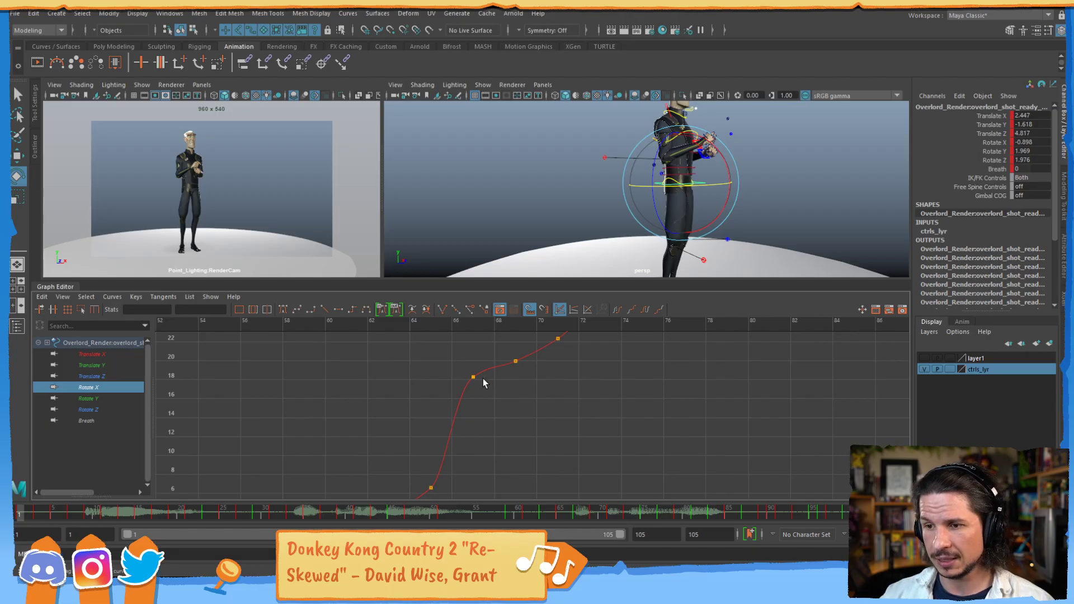
key(k)
drag(443, 419, 505, 424)
mouse_move(572, 513)
mouse_down()
mouse_move(533, 517)
mouse_move(624, 493)
mouse_move(570, 503)
mouse_up()
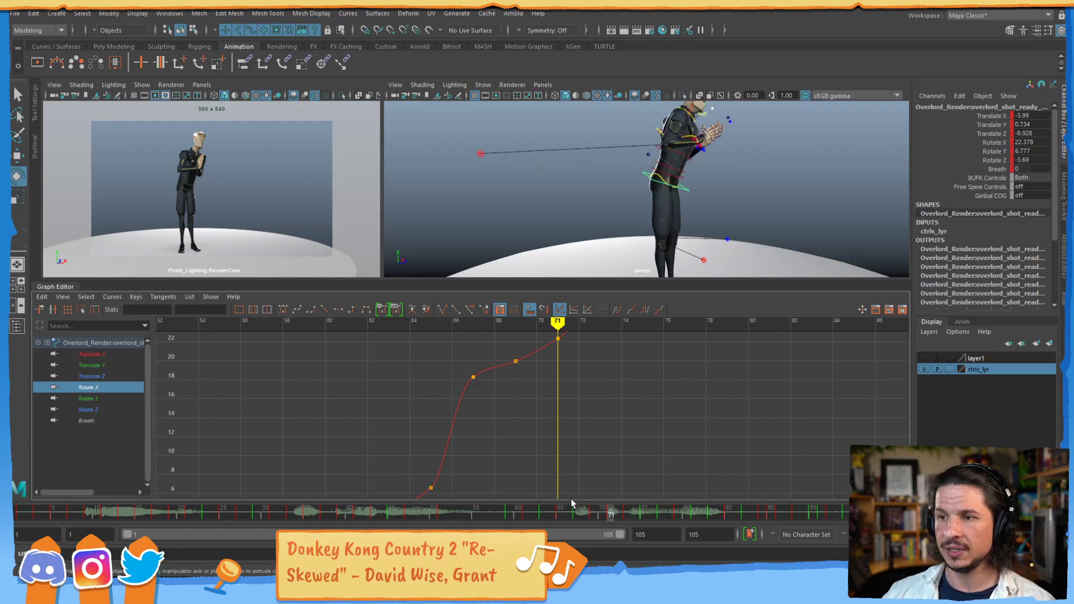
alt+drag(683, 247, 670, 211)
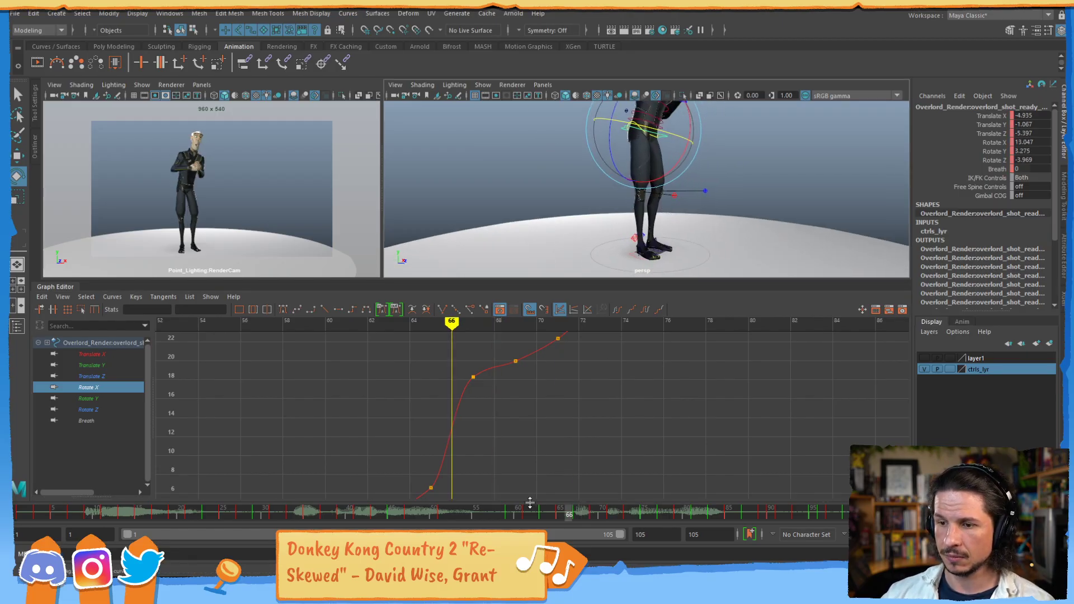
click(582, 515)
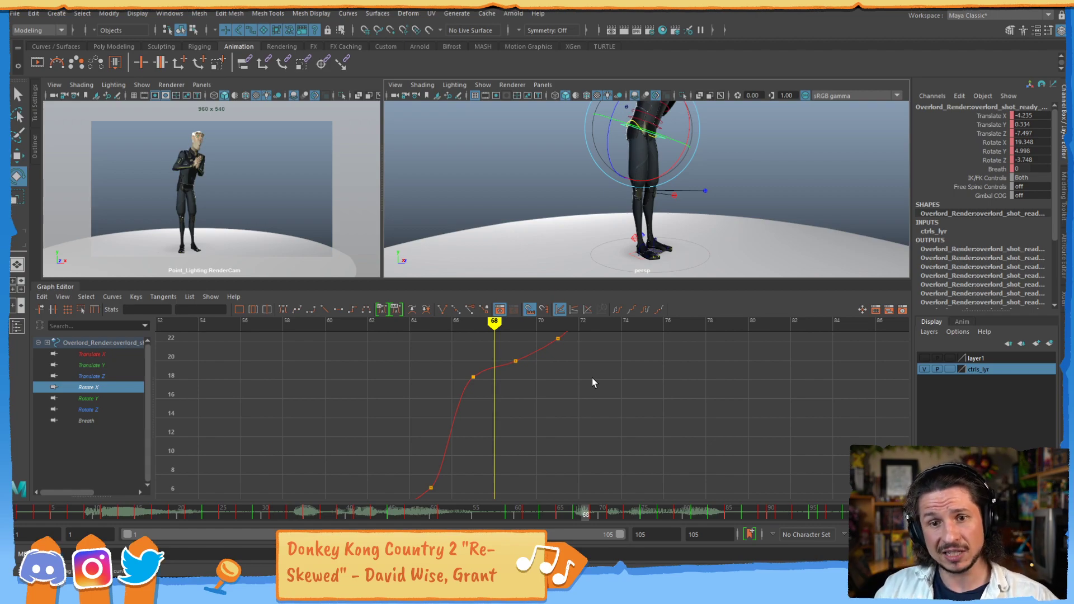
key(f)
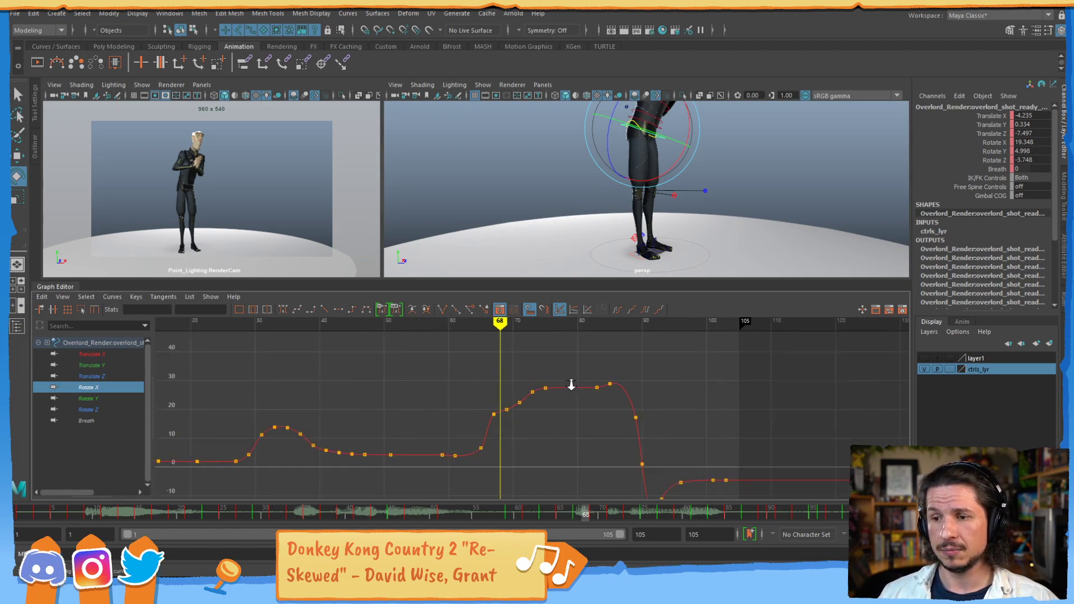
scroll(537, 397, up, 3)
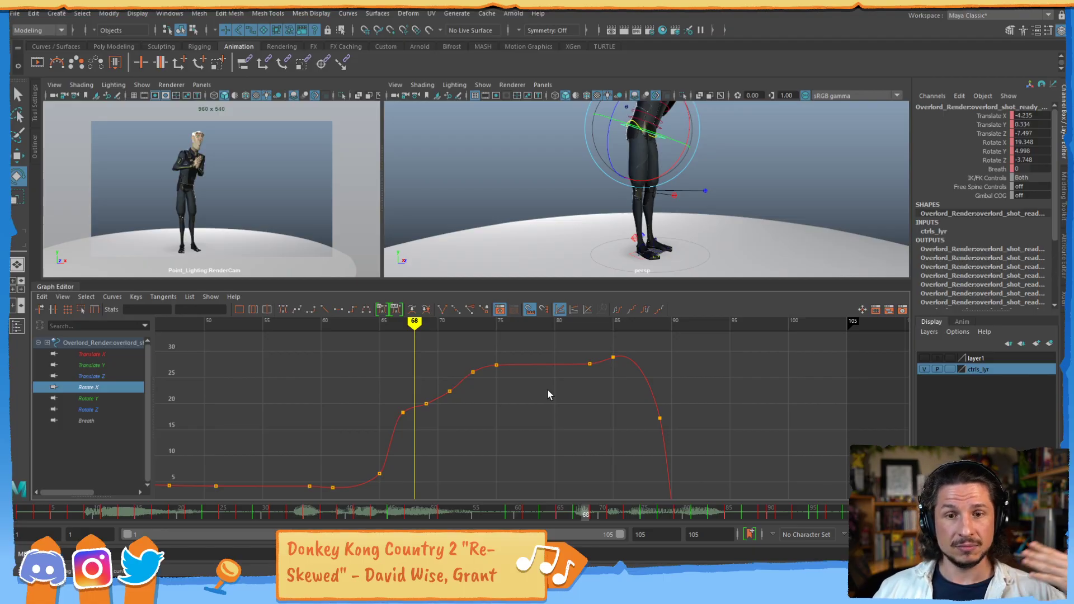
- Isolate the Rotate Y, Rotate Z, Translate Z, Translate Y and Translate X curves one by one, ending on Translate Y
click(96, 398)
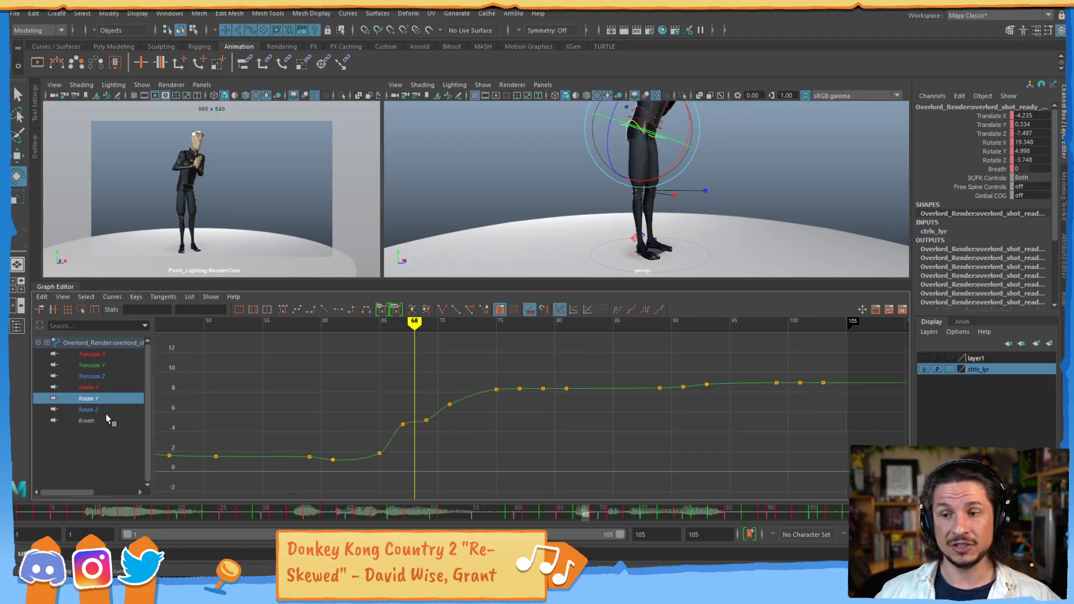
click(99, 409)
click(108, 376)
click(109, 365)
click(110, 354)
click(115, 364)
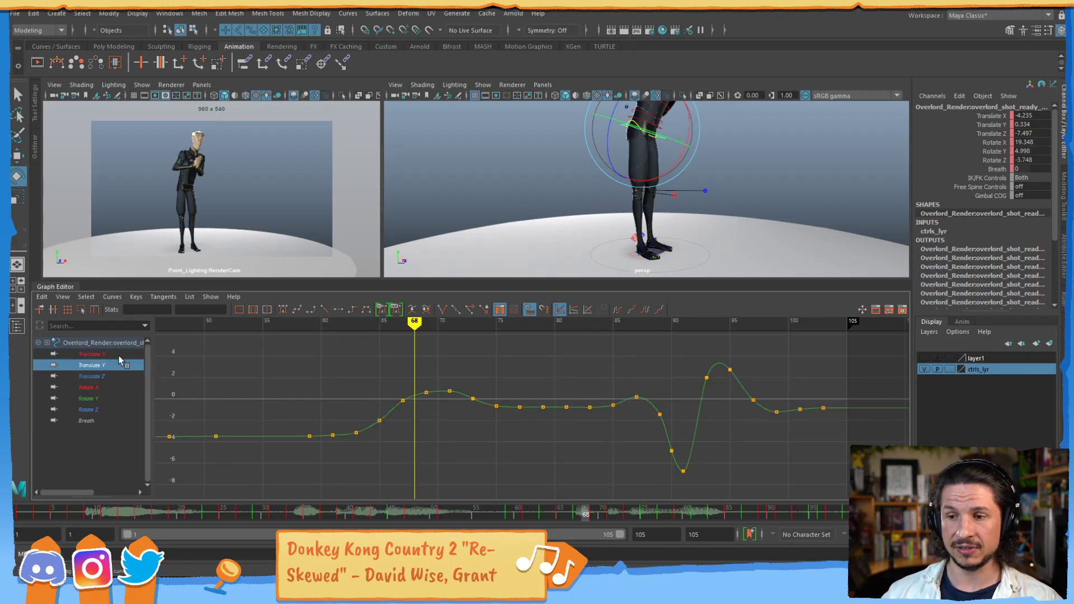